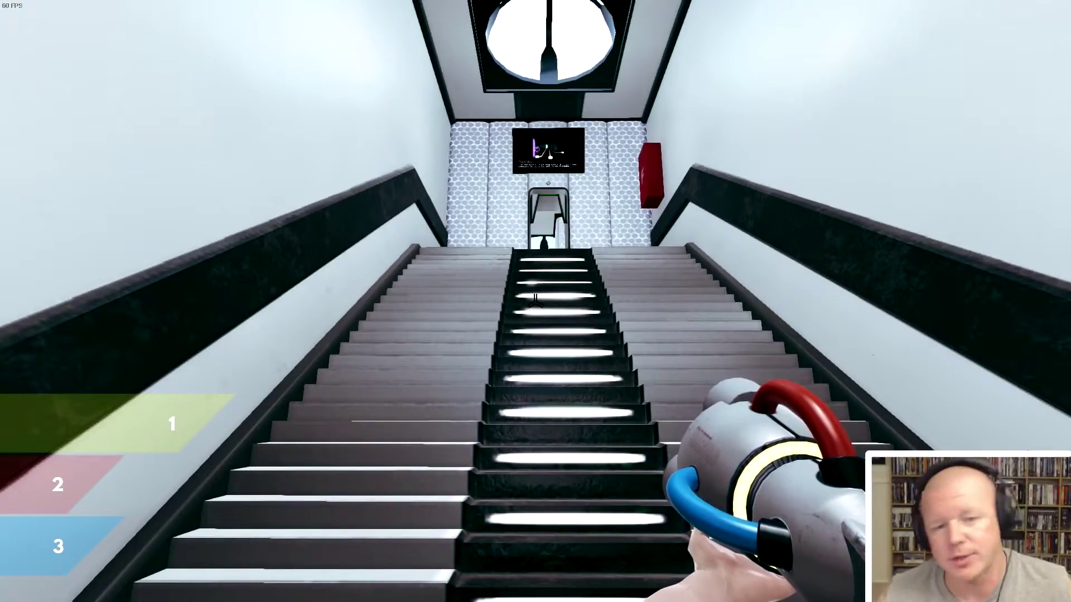
- Climb the staircases and walk through the white corridor into the yellow-door test room
key(w)
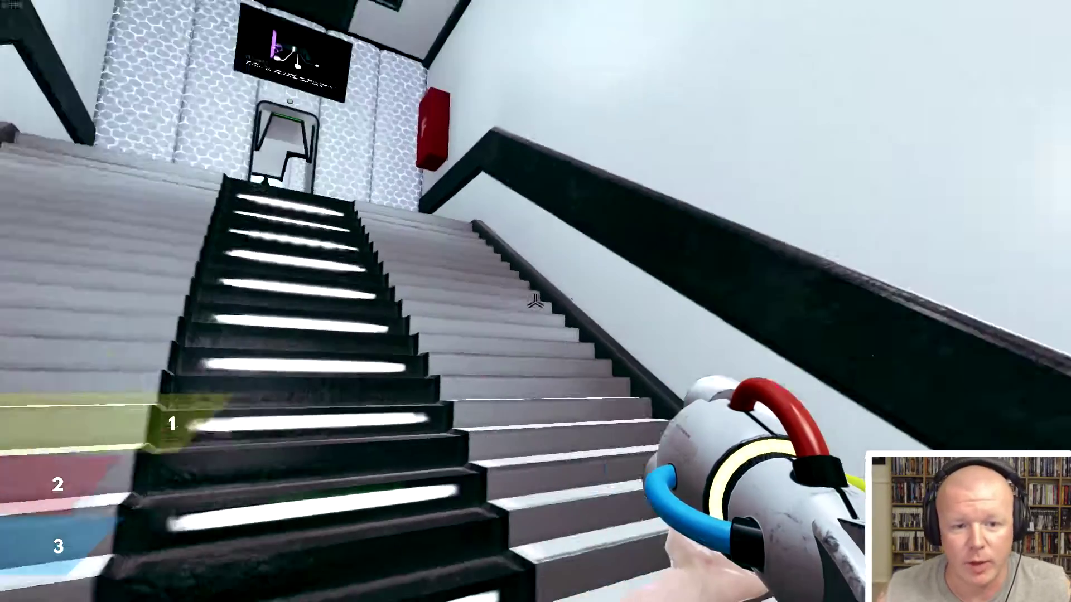
key(w)
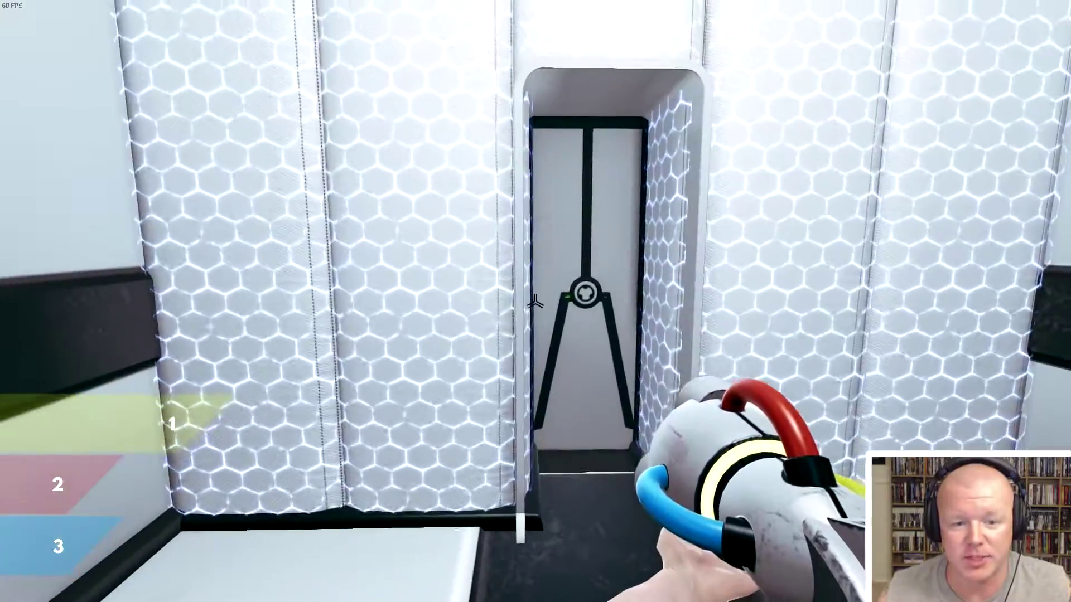
key(w)
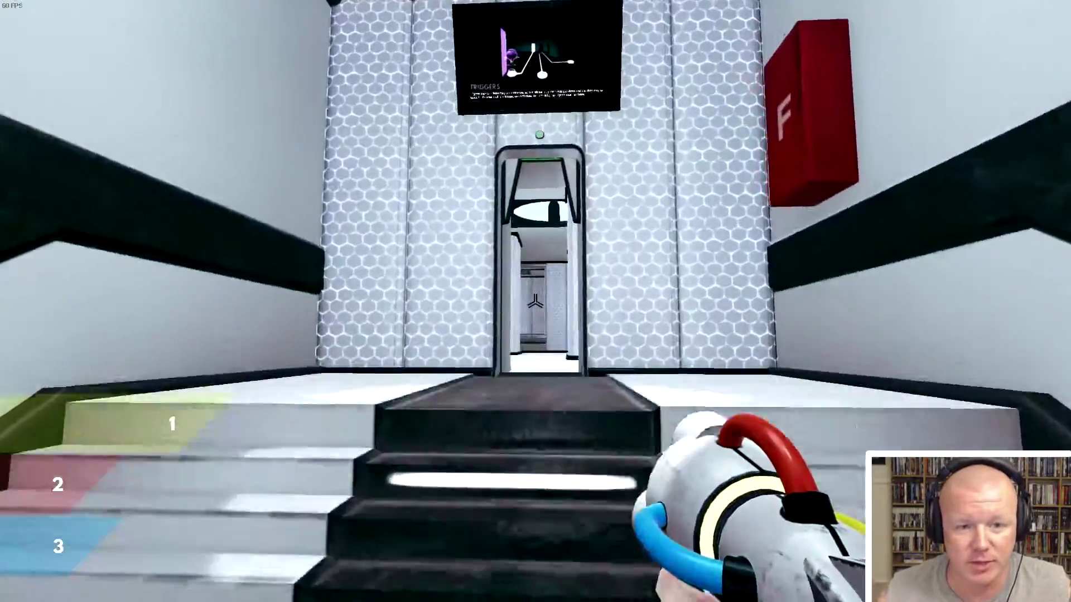
key(w)
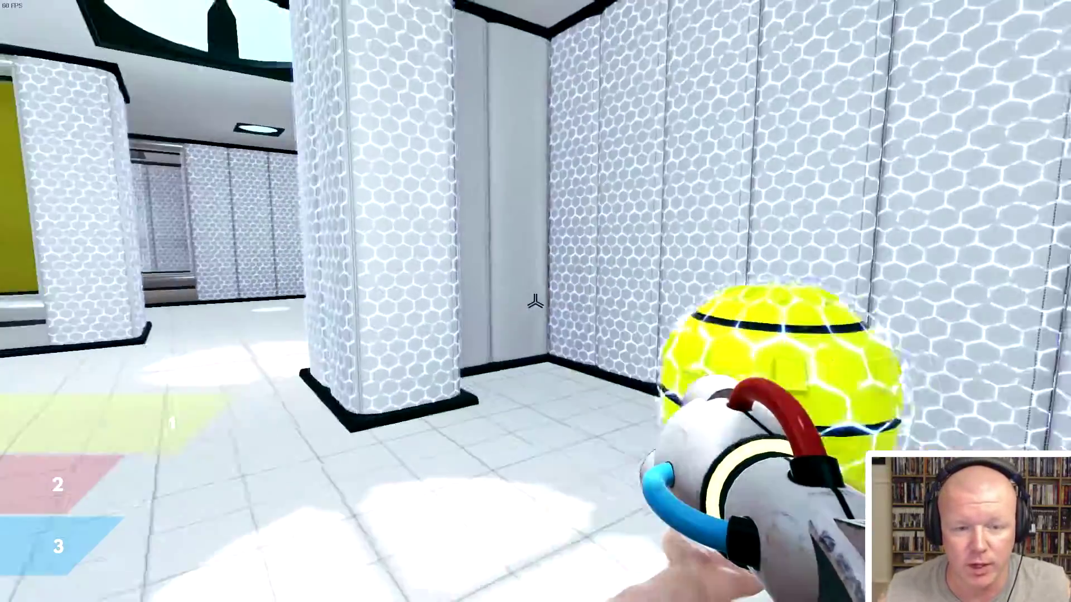
key(w)
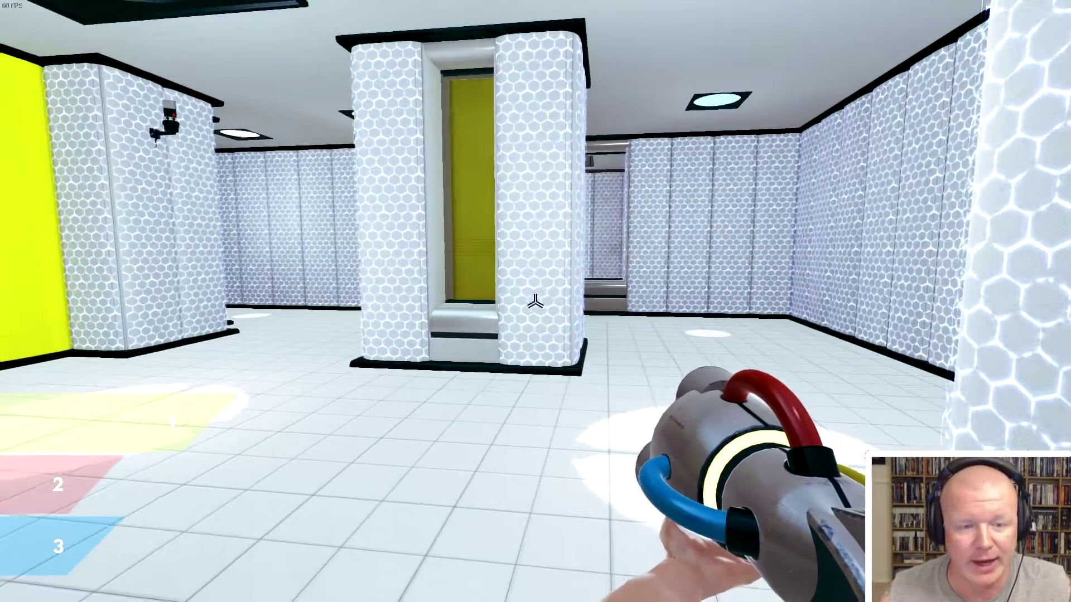
- Walk past the yellow-striped pillar and along the corridor into the tiled room
key(w)
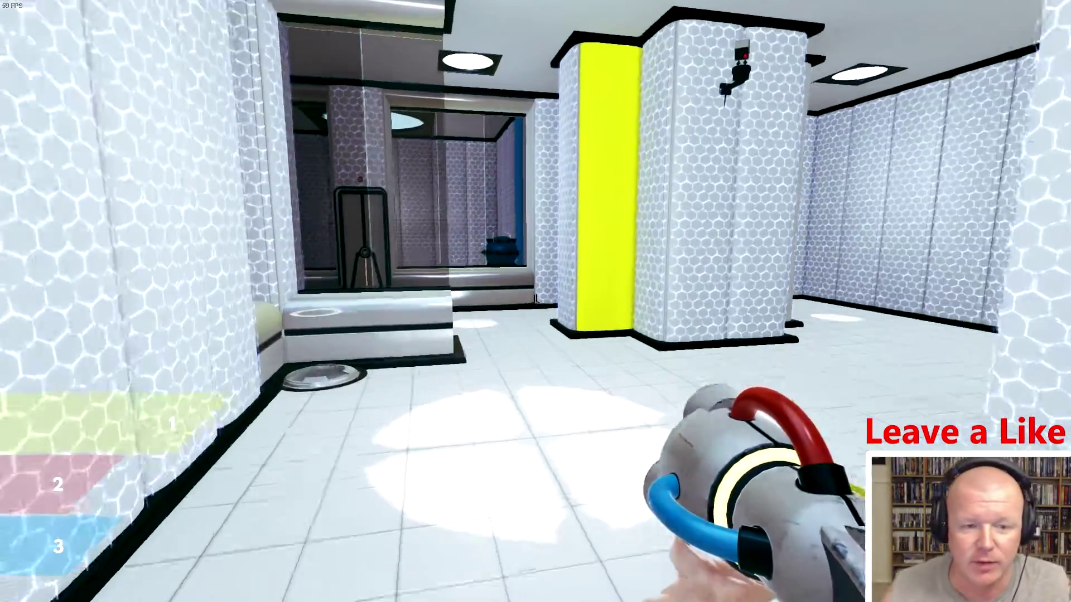
key(w)
key(w)
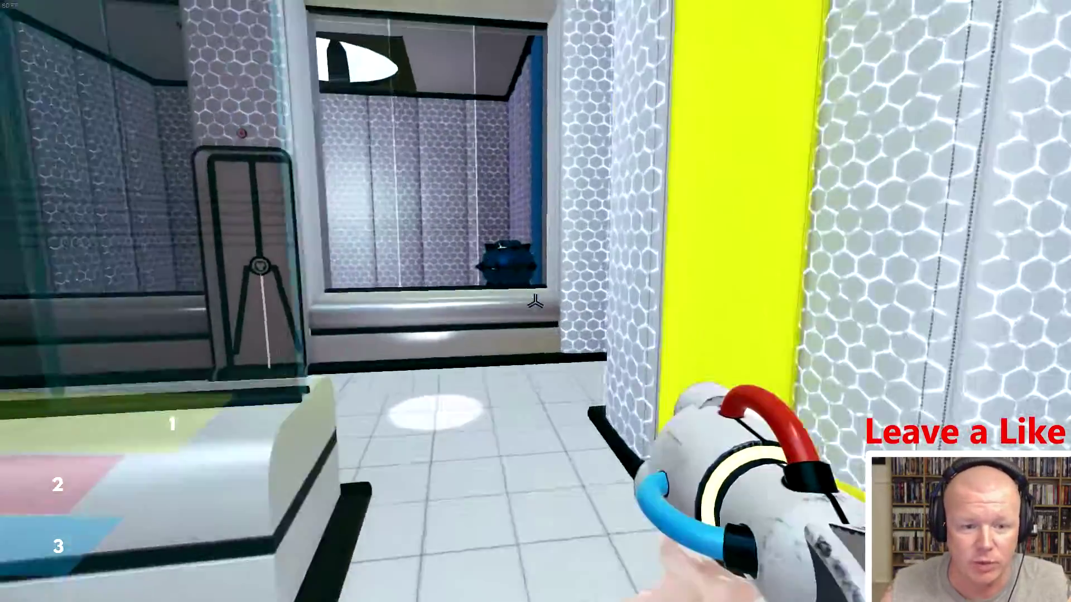
key(w)
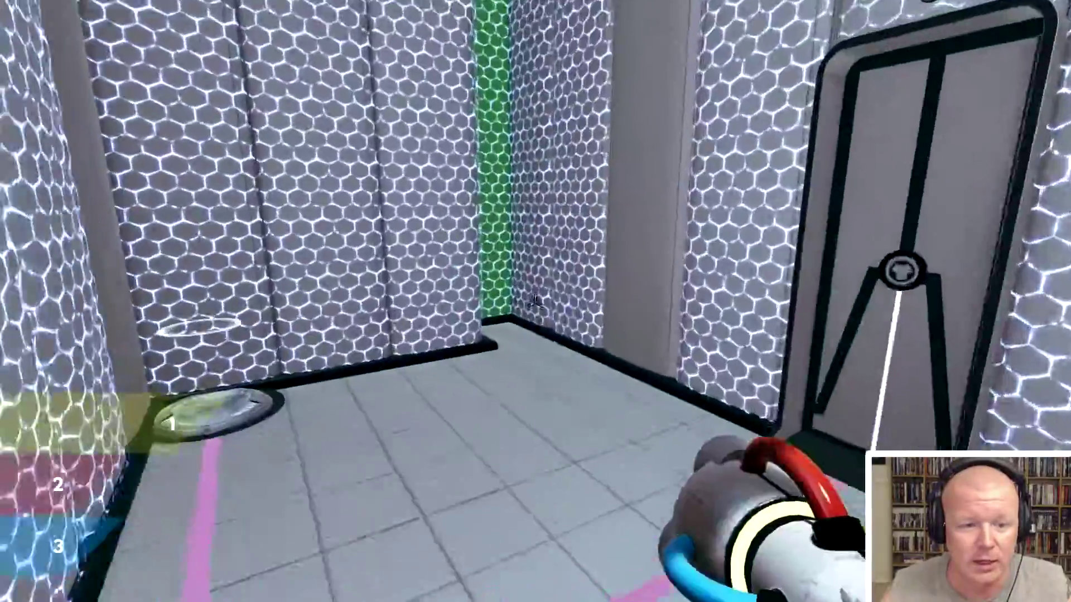
key(w)
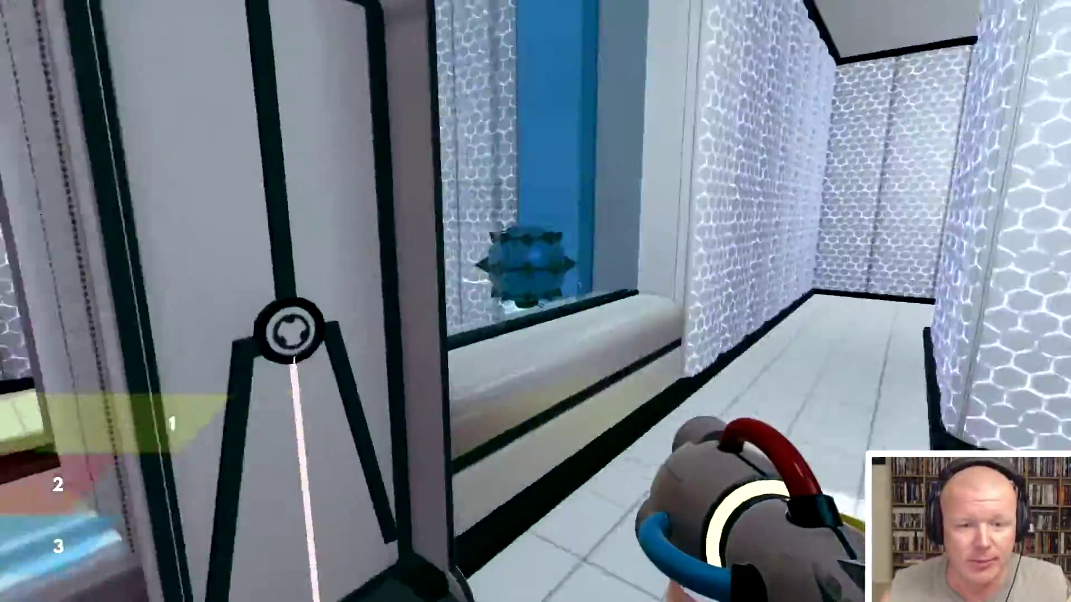
key(w)
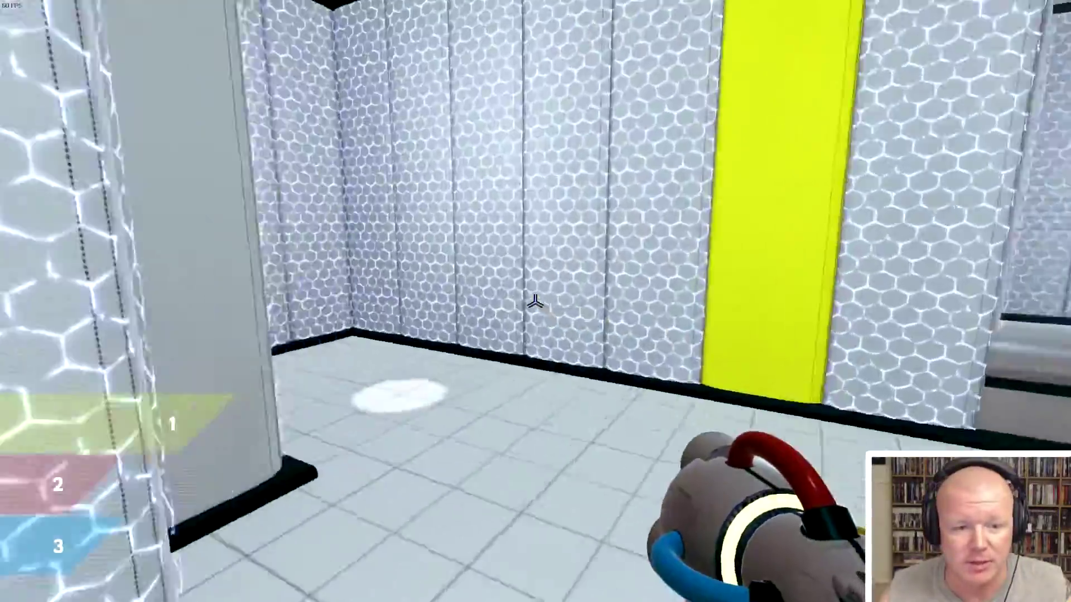
key(w)
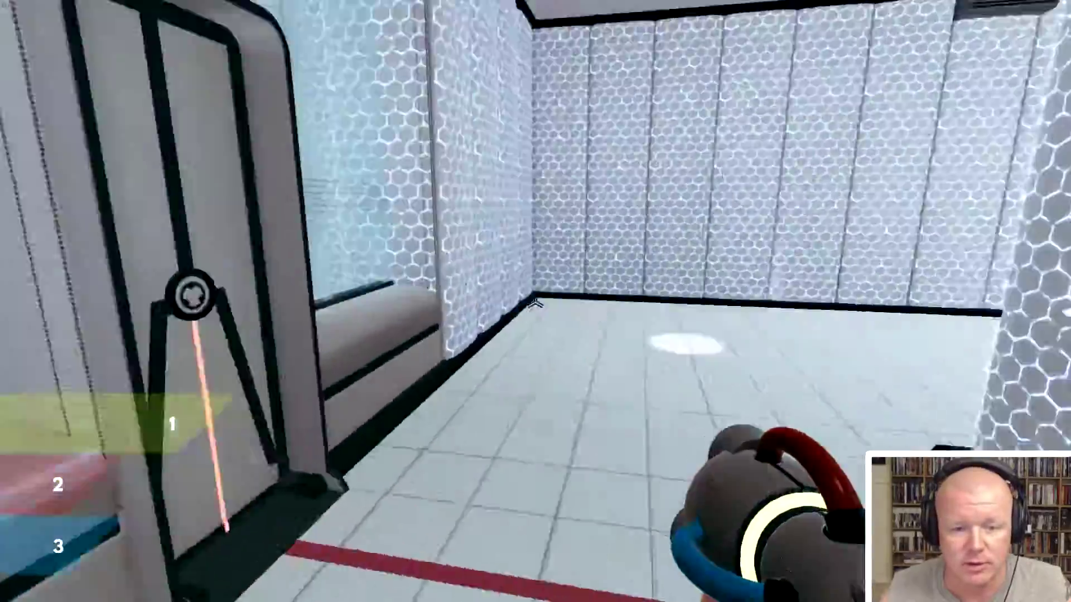
key(w)
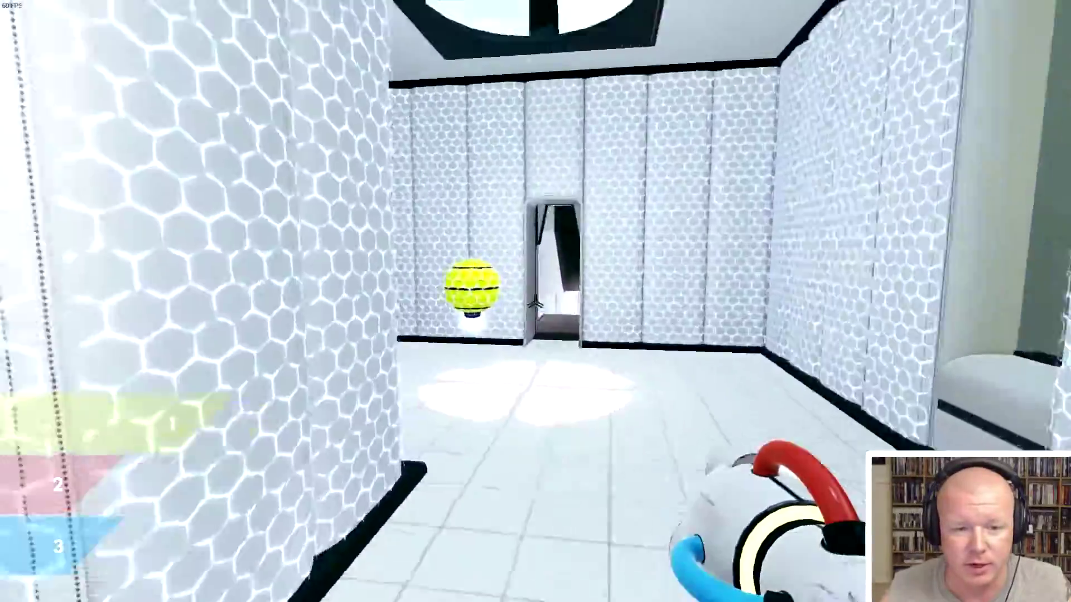
- Head along the side corridor past the yellow sphere toward the glass window
key(a)
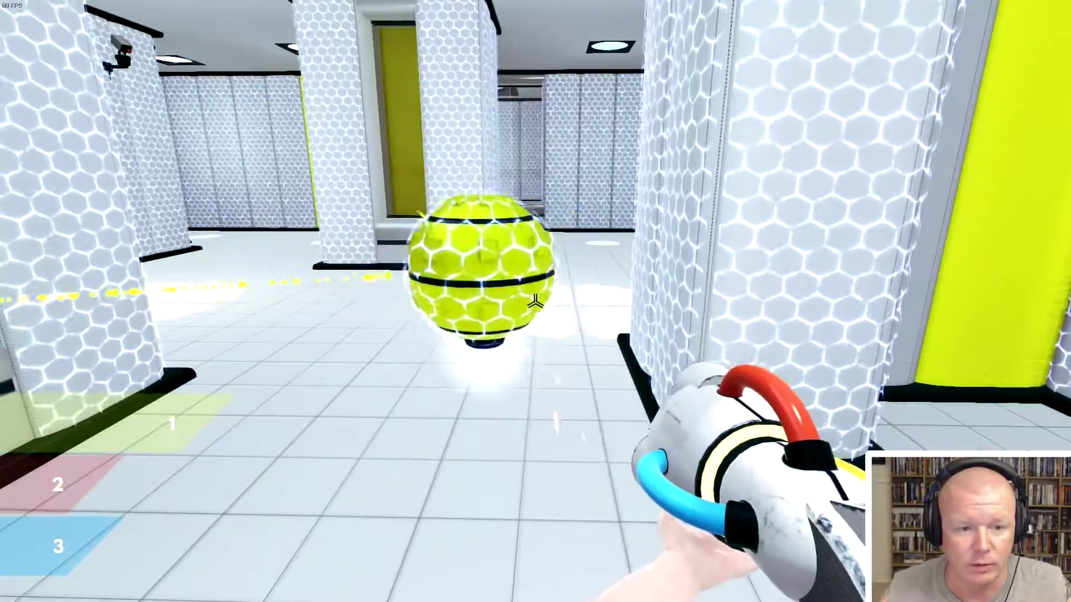
key(w)
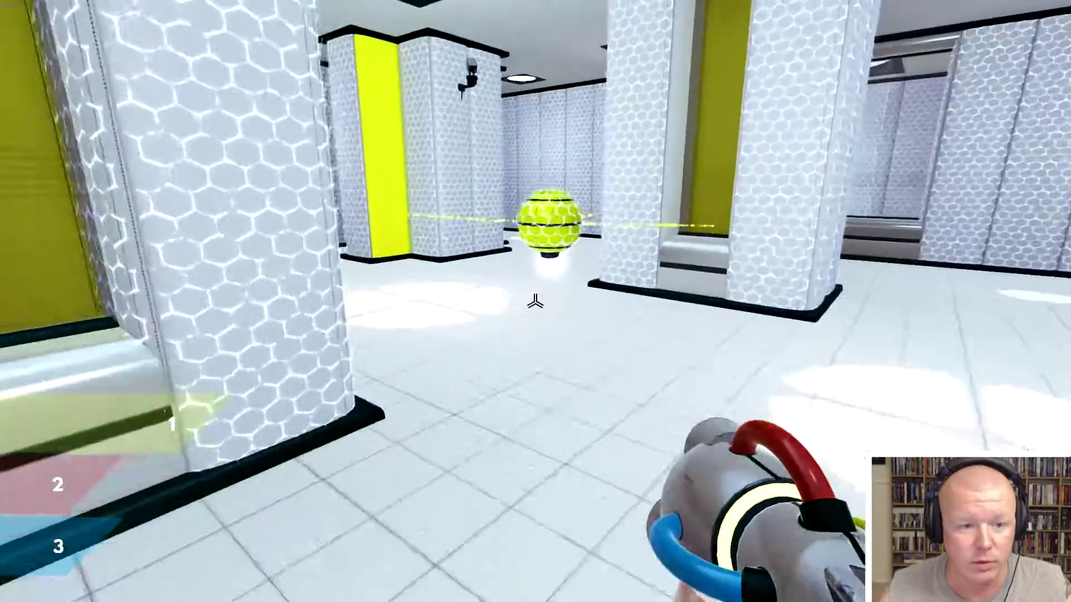
key(w)
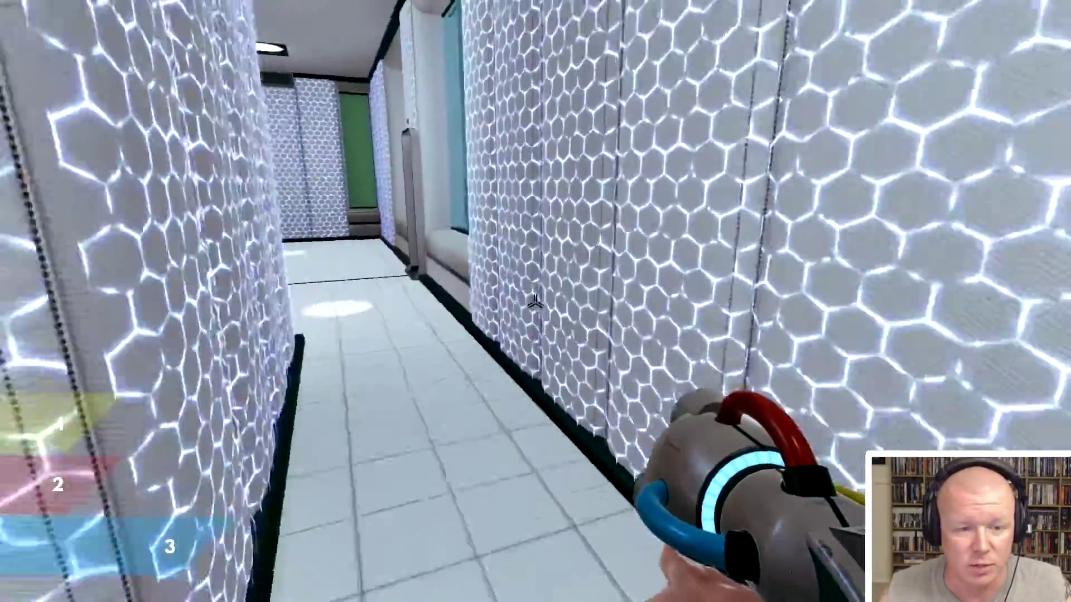
key(w)
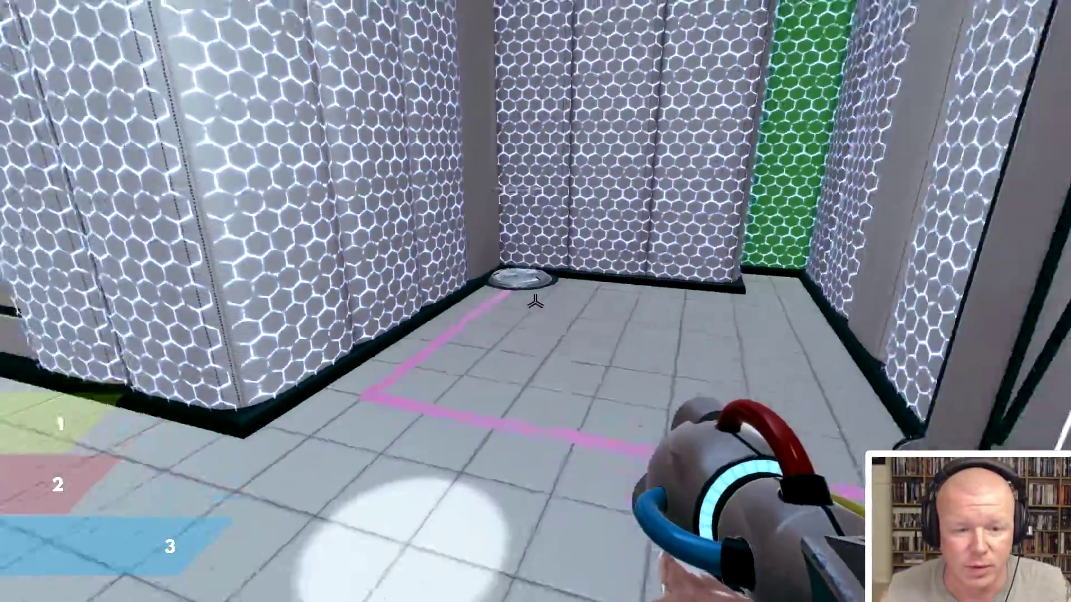
- Line up with the gap between the pillars and paint its back wall blue
key(d)
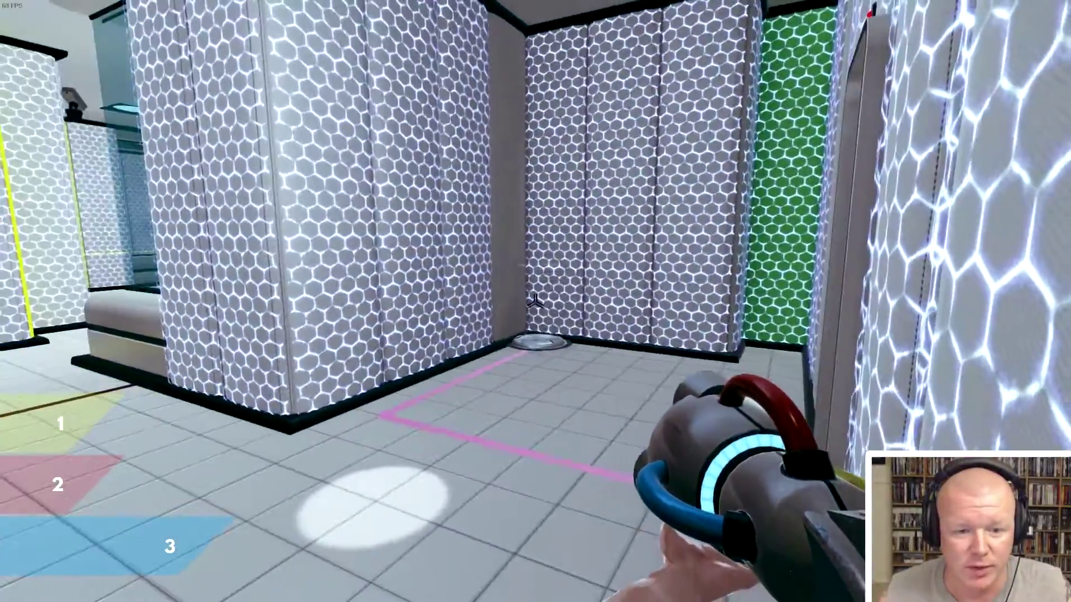
key(d)
key(w)
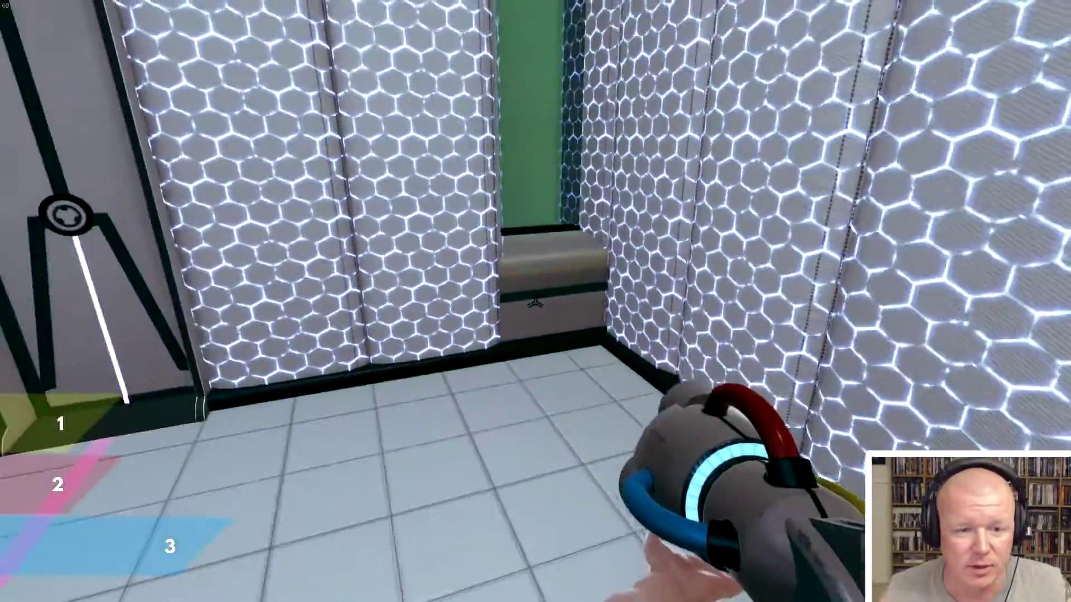
key(s)
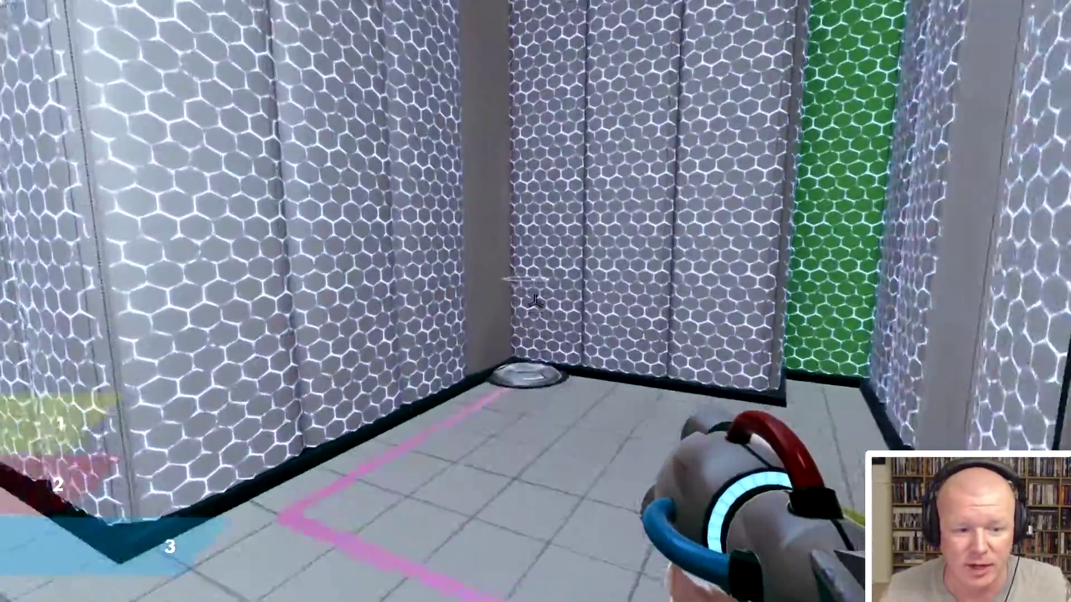
key(w)
click(535, 302)
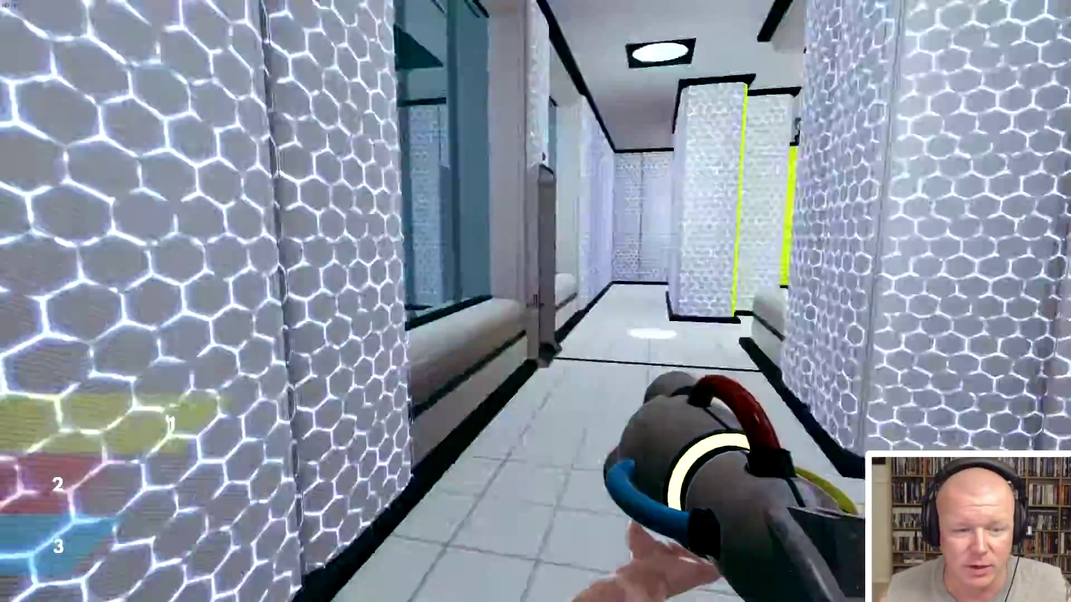
- Walk past the floor button to the yellow pillar and paint it red
key(w)
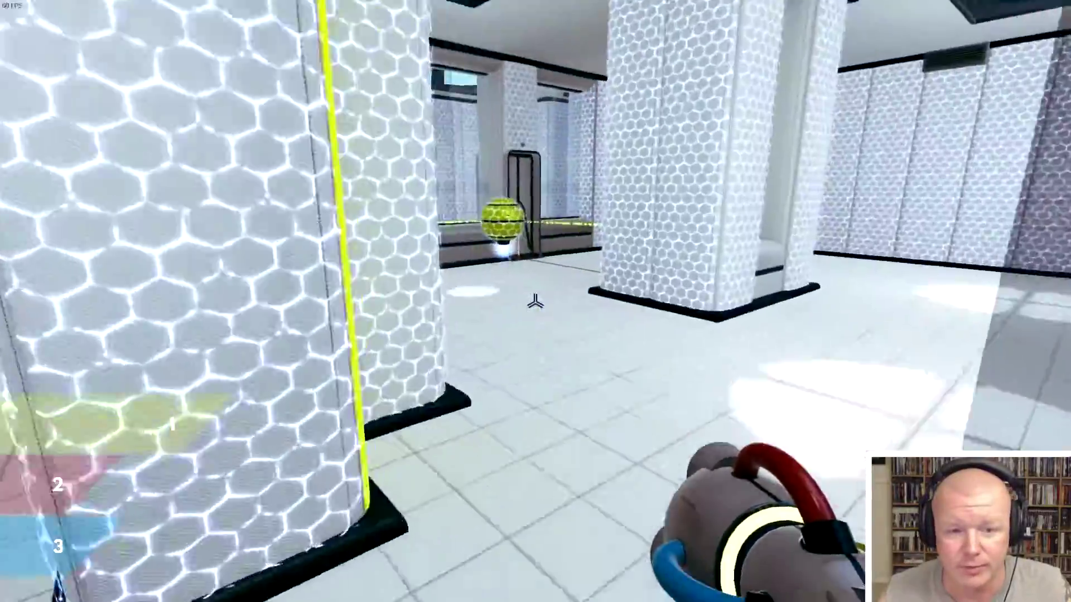
key(w)
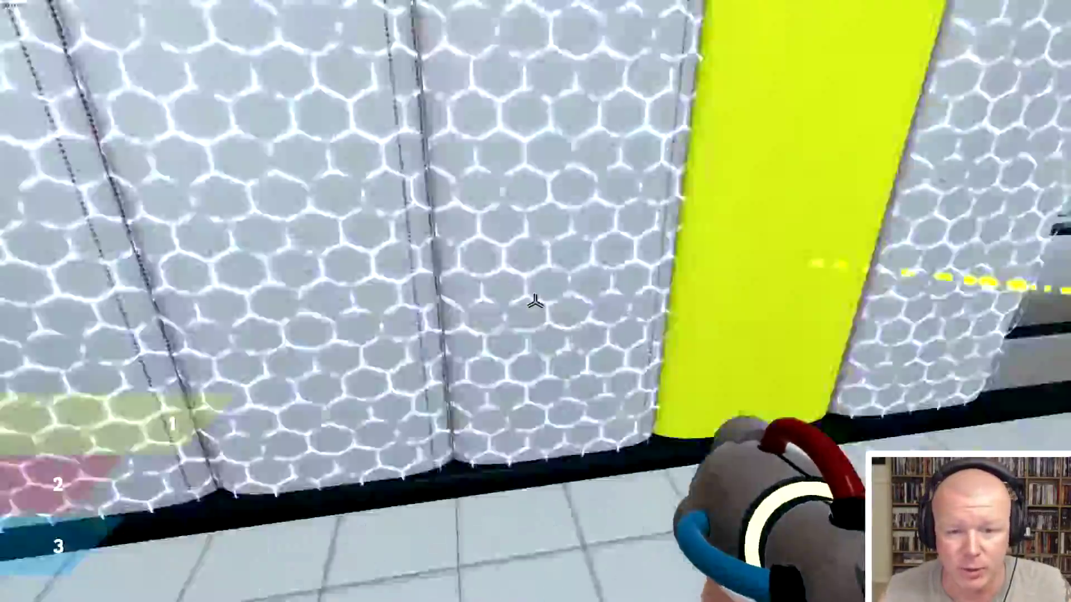
key(w)
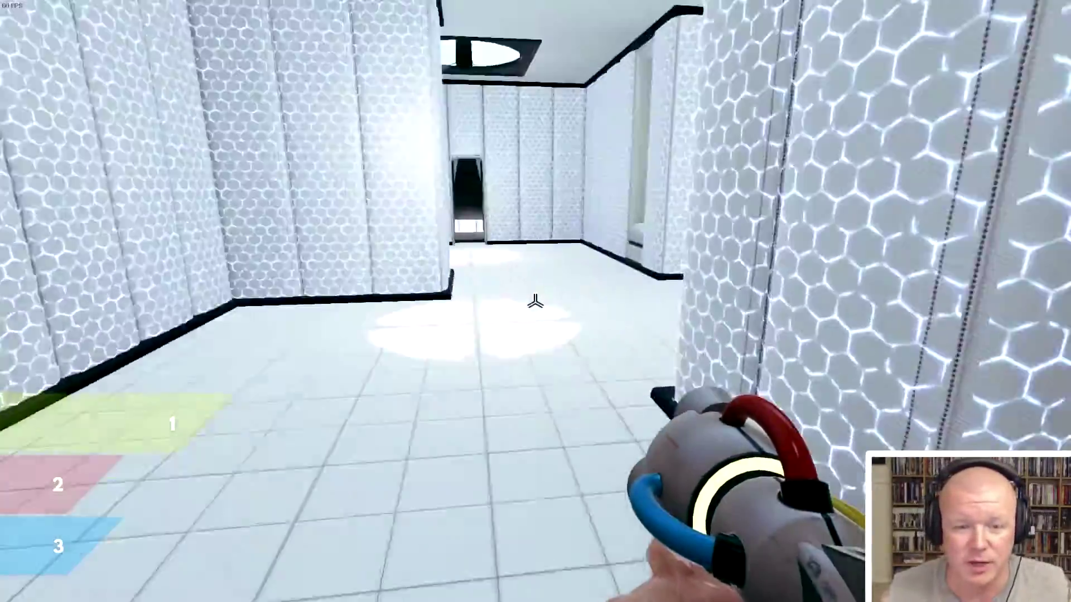
key(w)
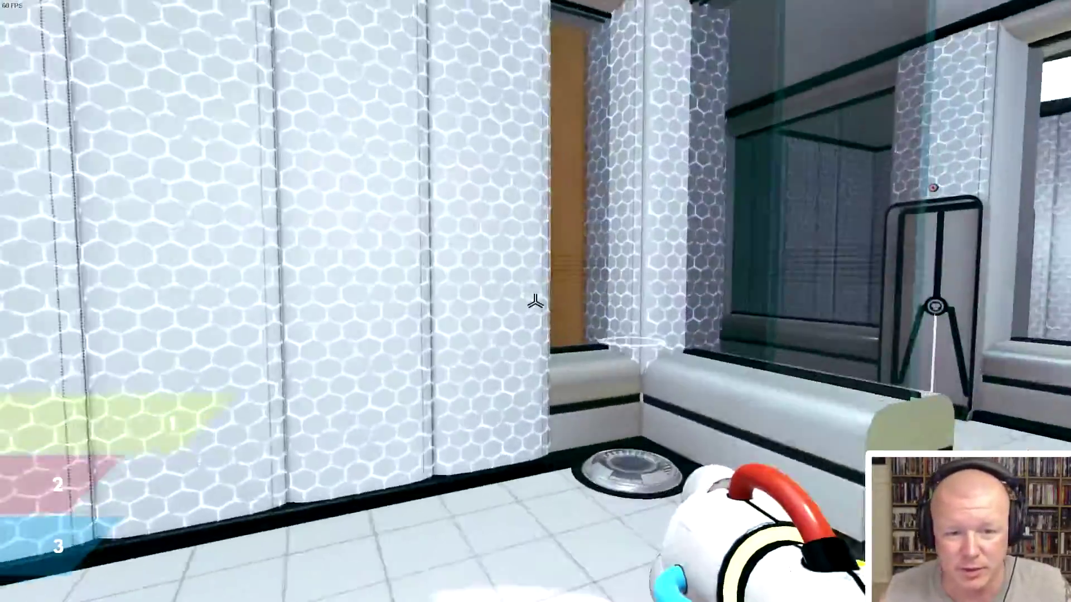
key(w)
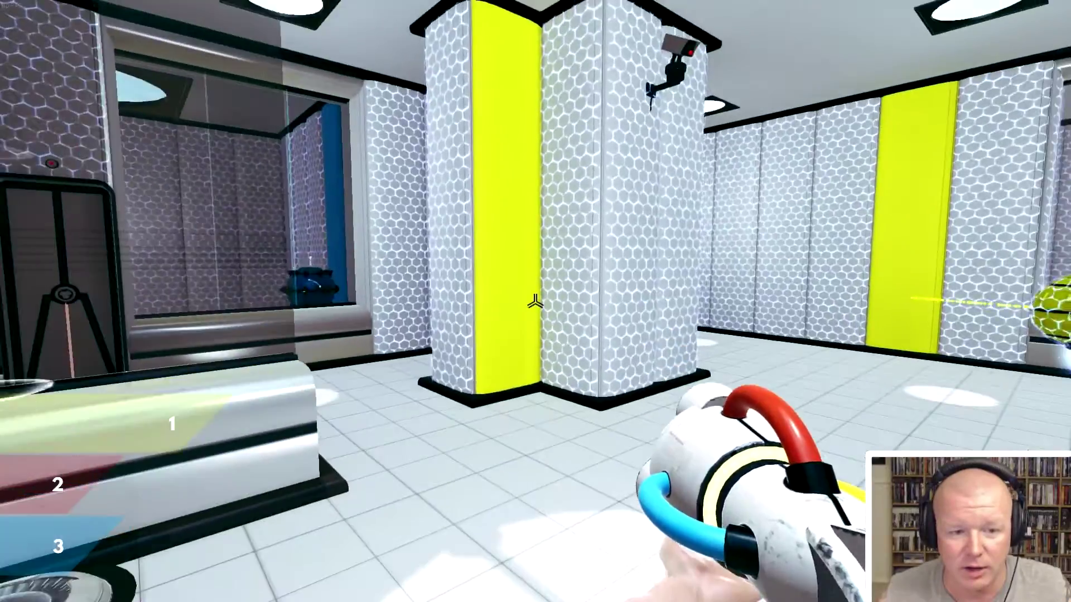
key(w)
key(w)
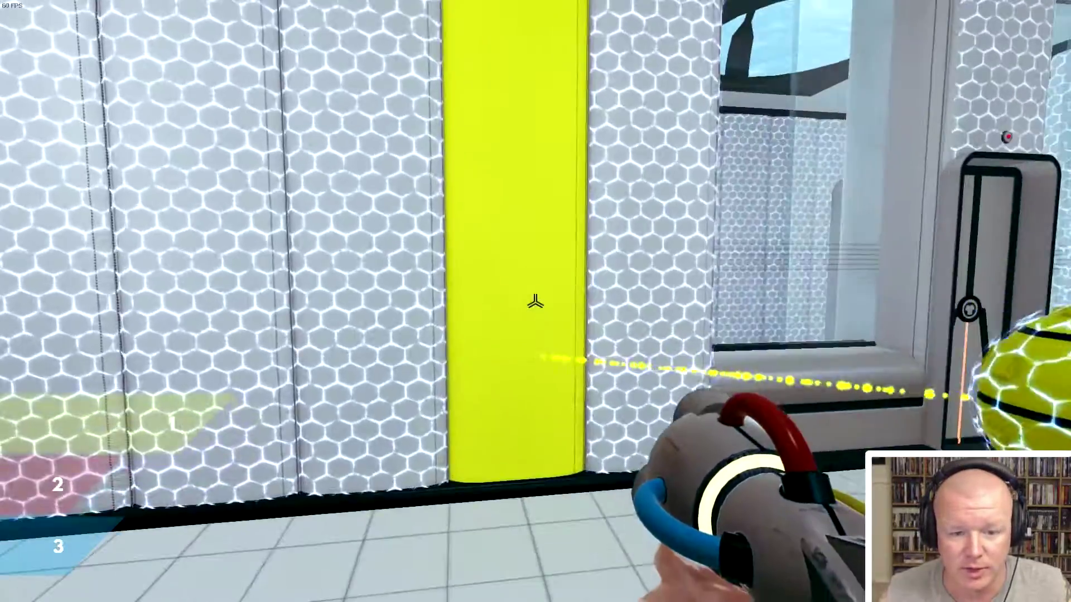
key(2)
click(536, 302)
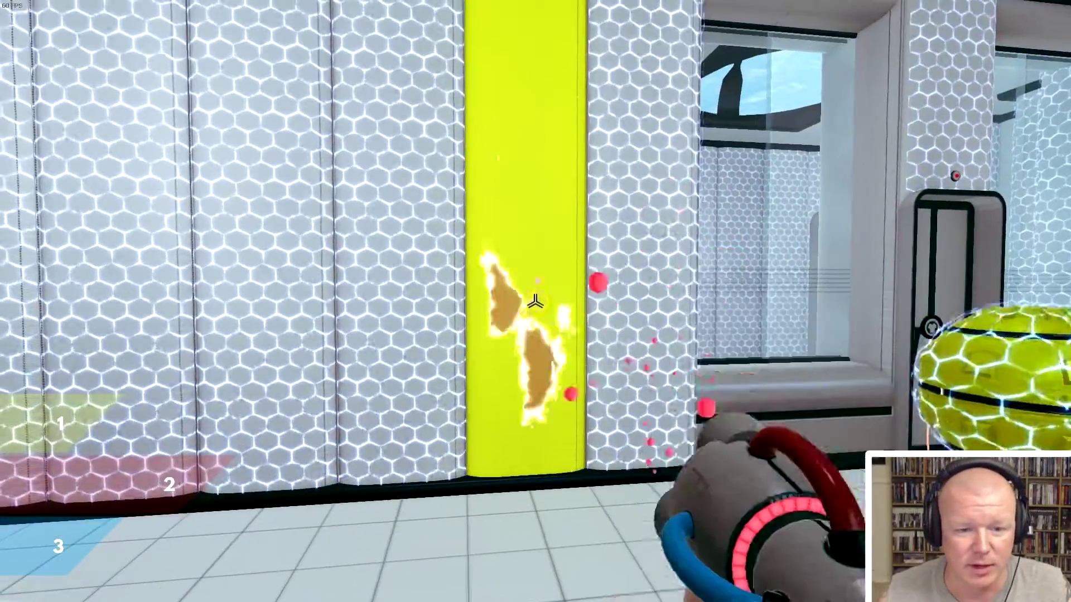
- Enter the orange ball room and splatter yellow paint onto the red wall
key(w)
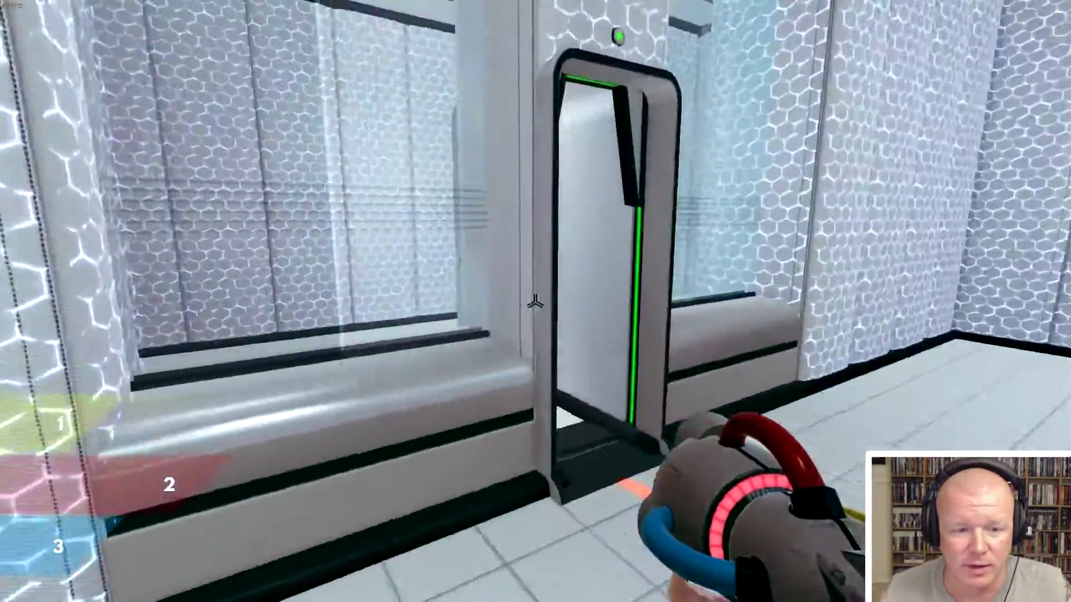
key(w)
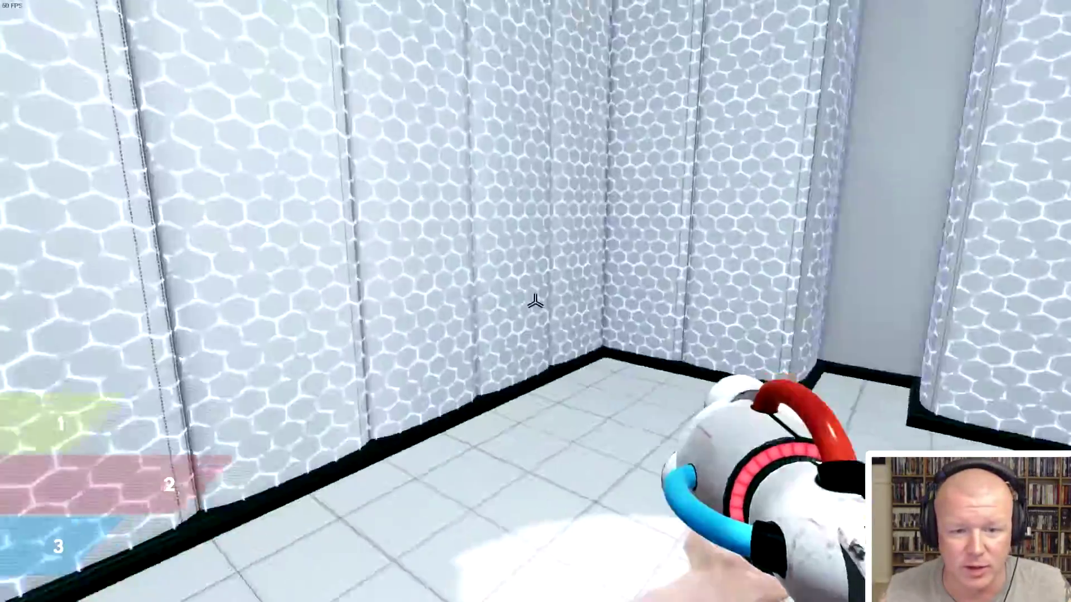
key(w)
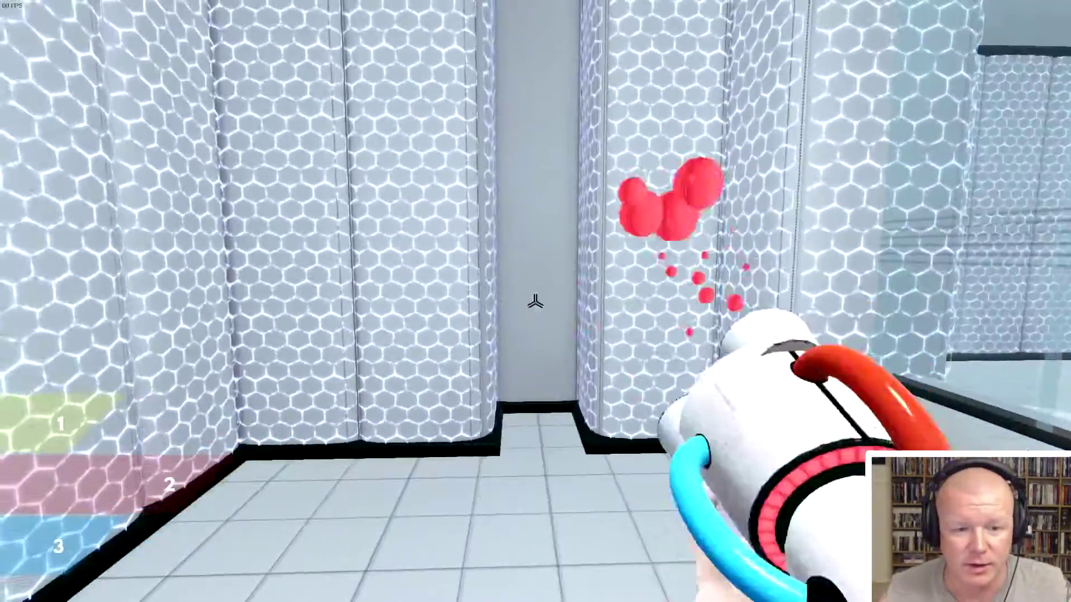
key(1)
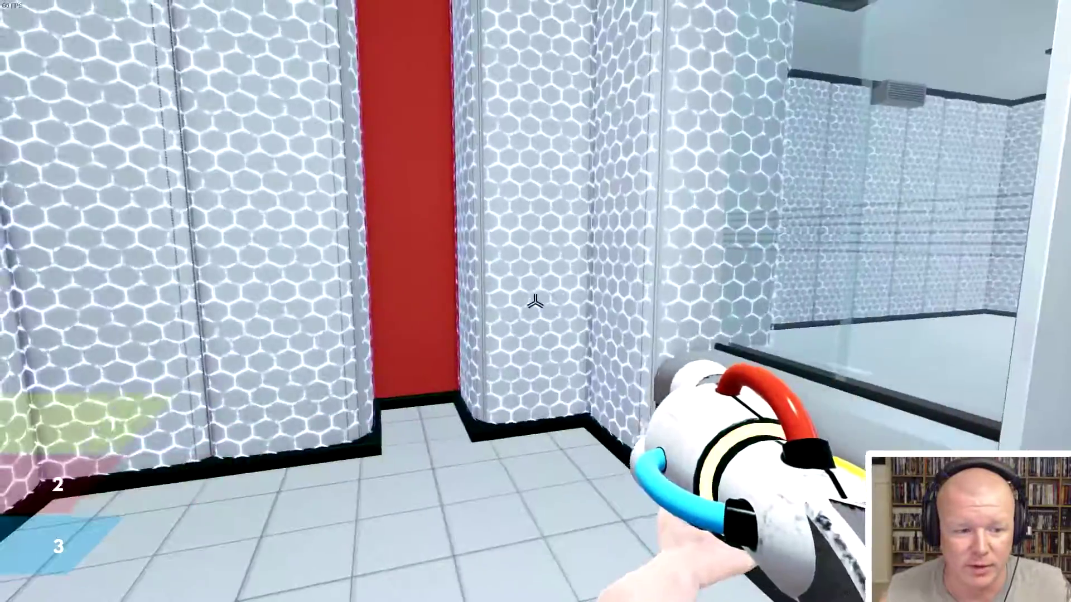
click(535, 302)
- Move through the chamber toward the yellow ball and the glass doorway
key(e)
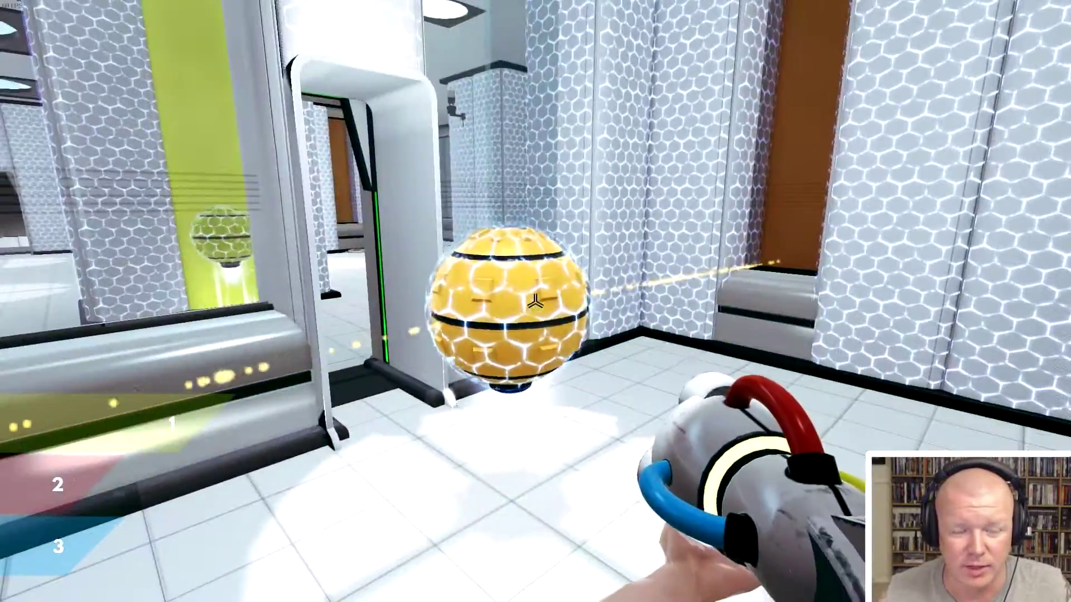
key(w)
key(e)
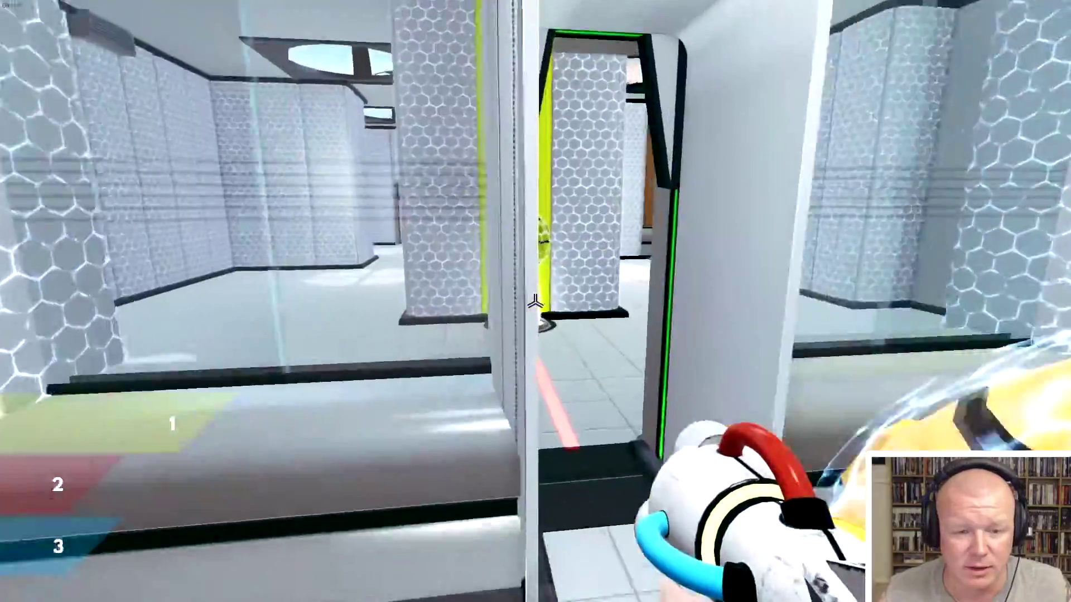
key(w)
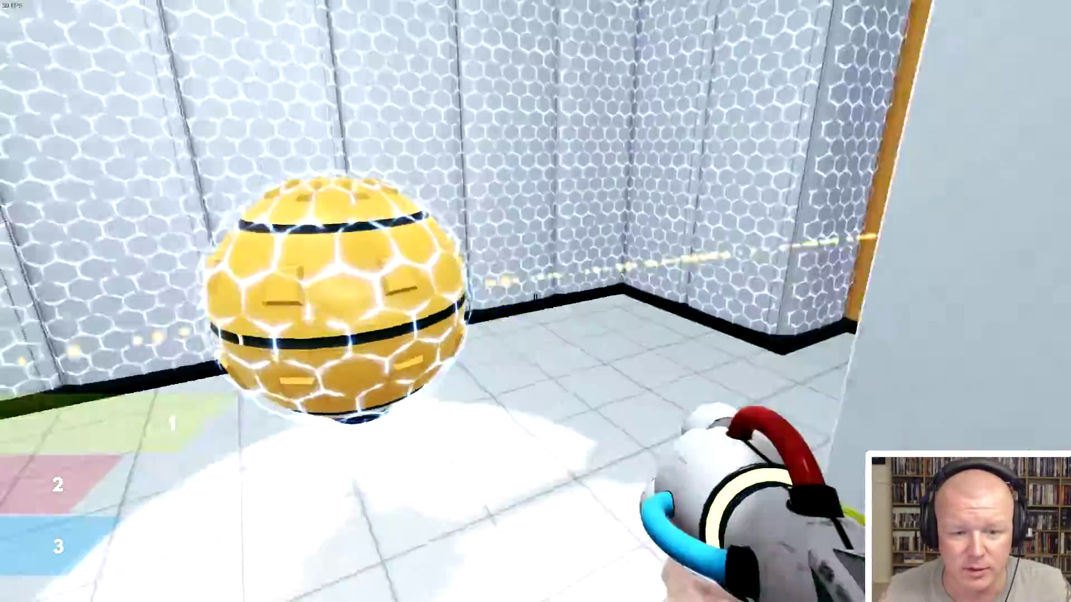
key(w)
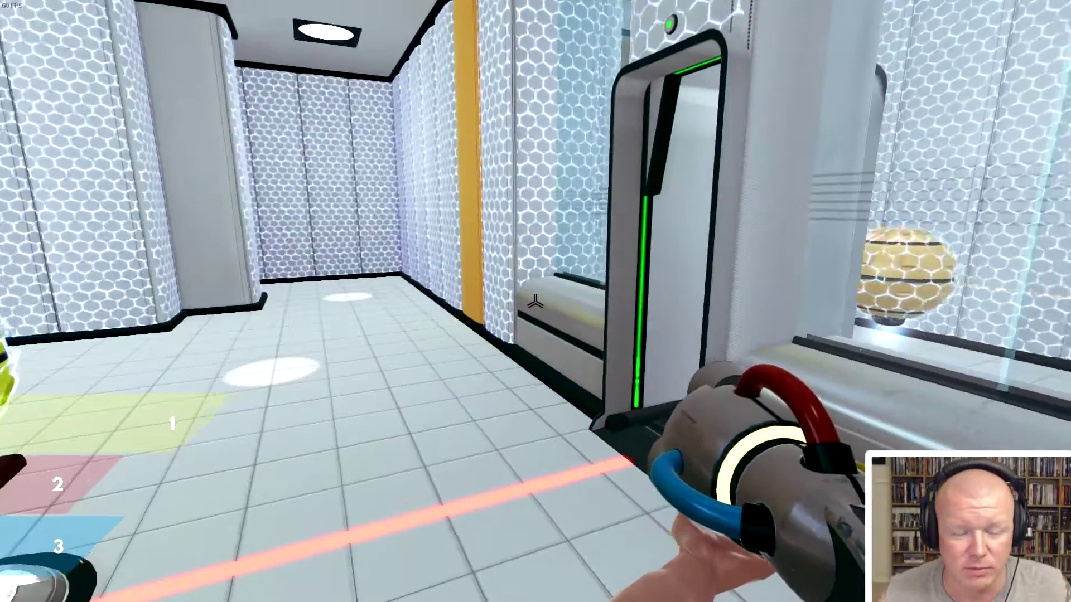
key(w)
key(w)
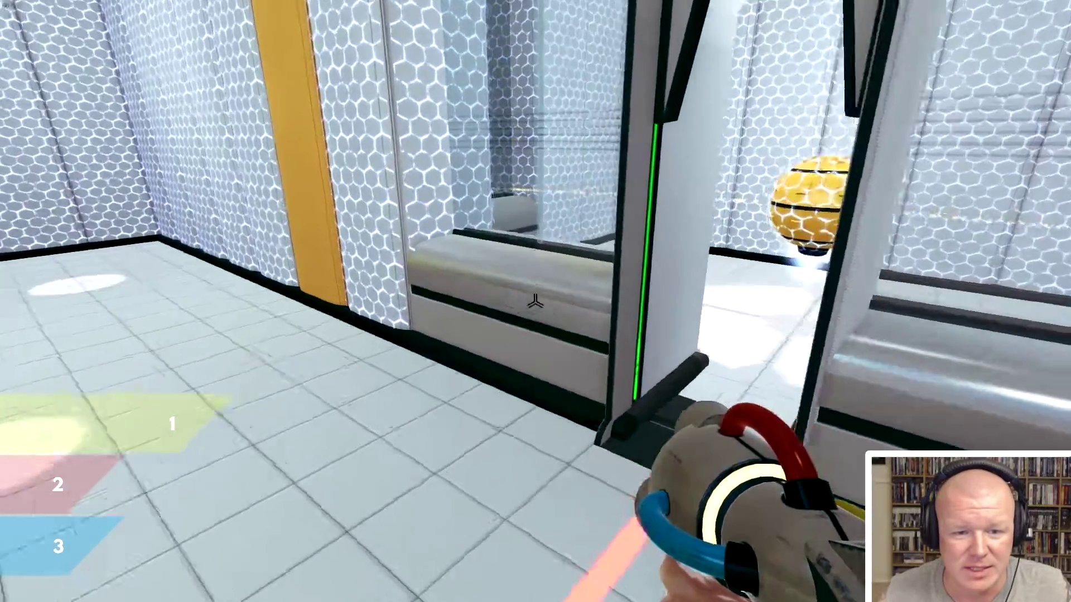
key(w)
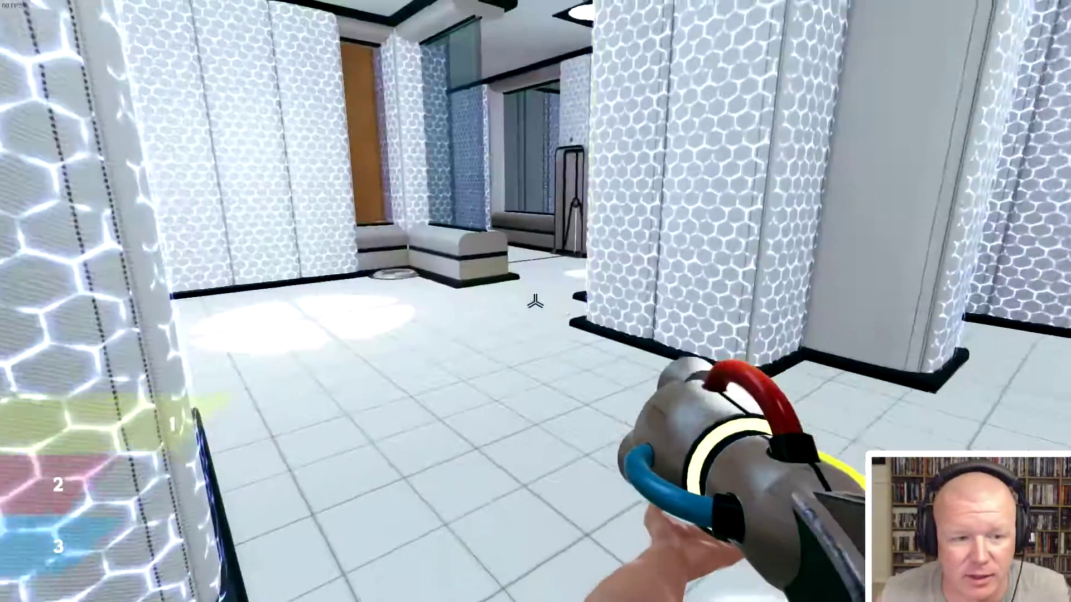
- Set the held yellow ball onto its pedestal and approach the lit pedestal
key(w)
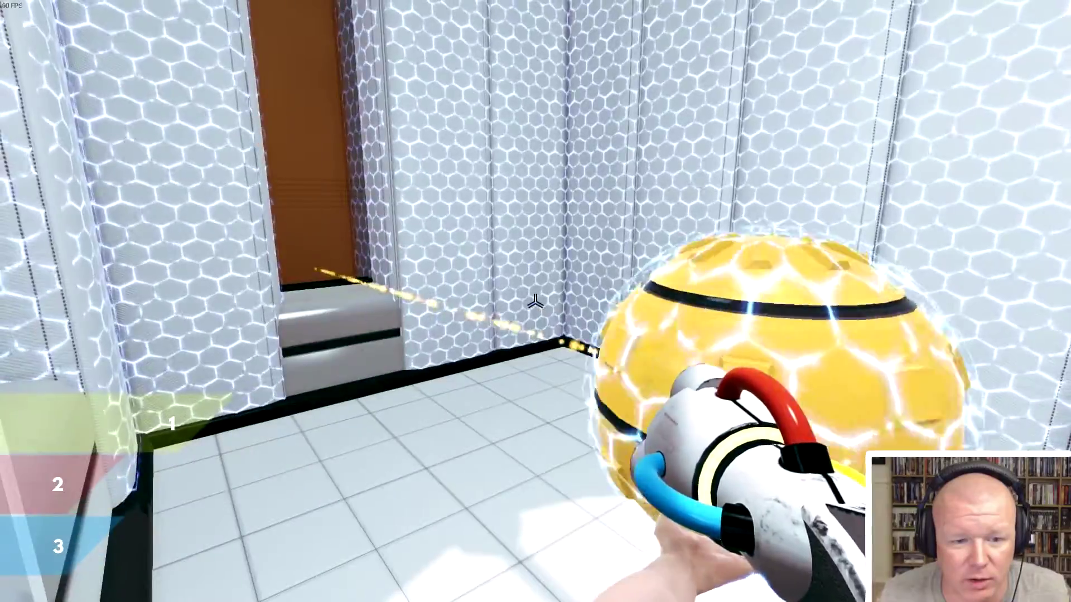
click(535, 301)
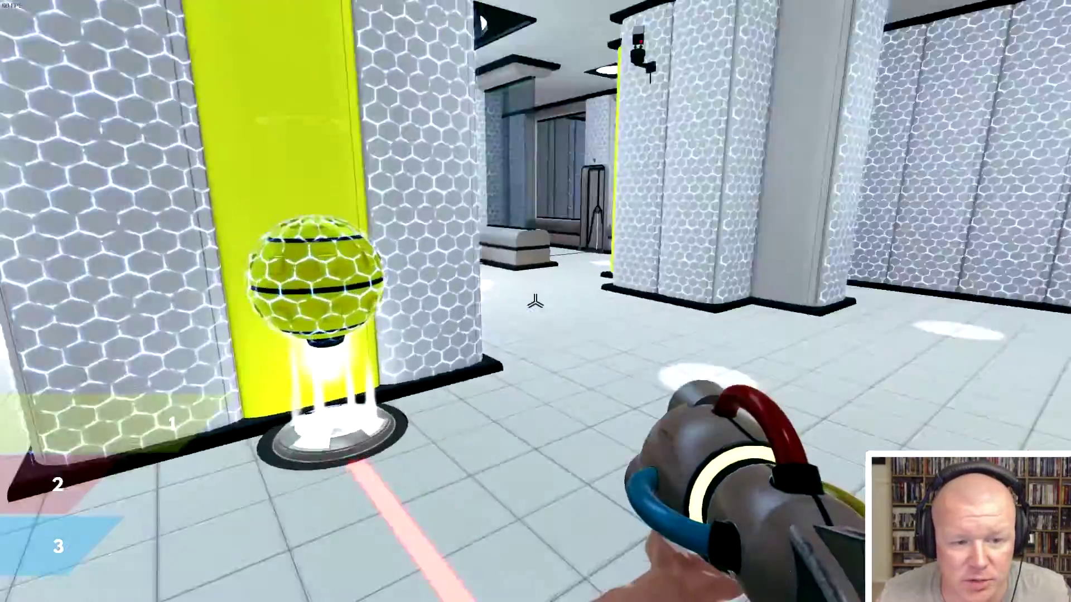
key(s)
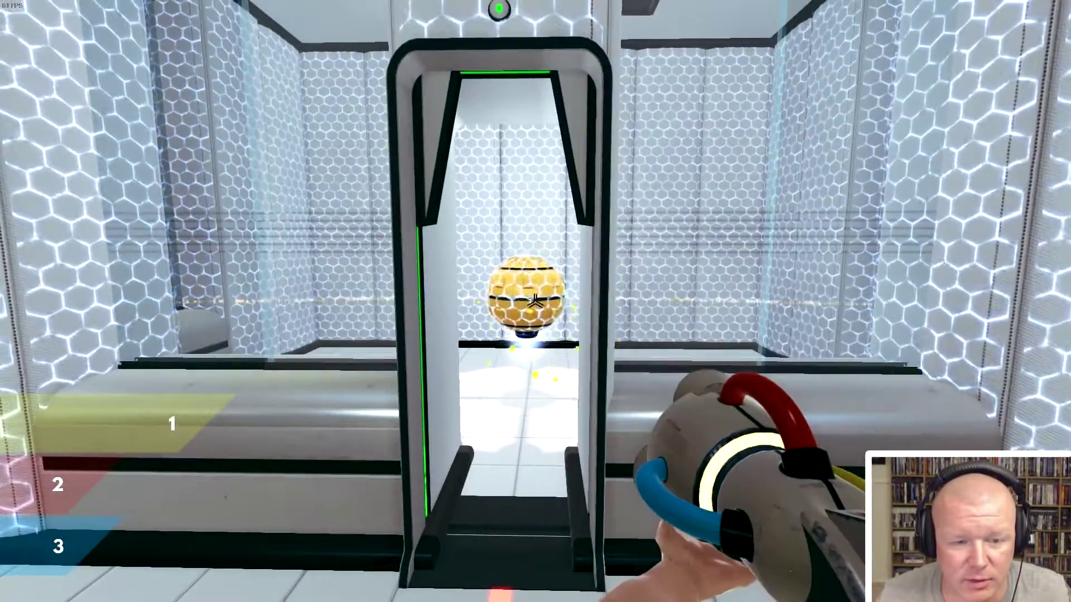
key(w)
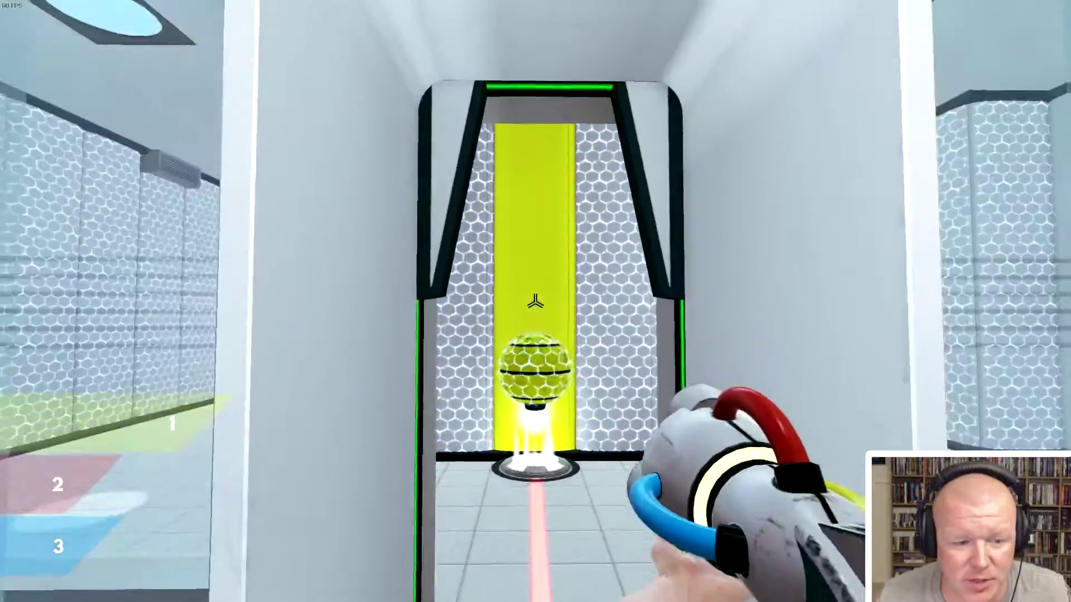
key(w)
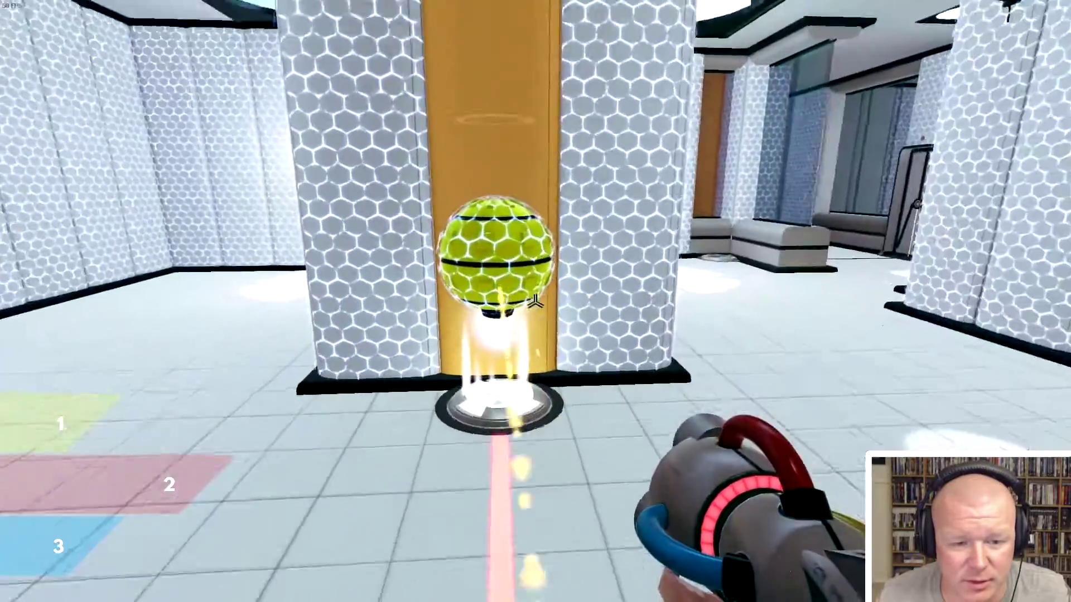
- Pull in the orange ball and release it down the corridor
click(534, 302)
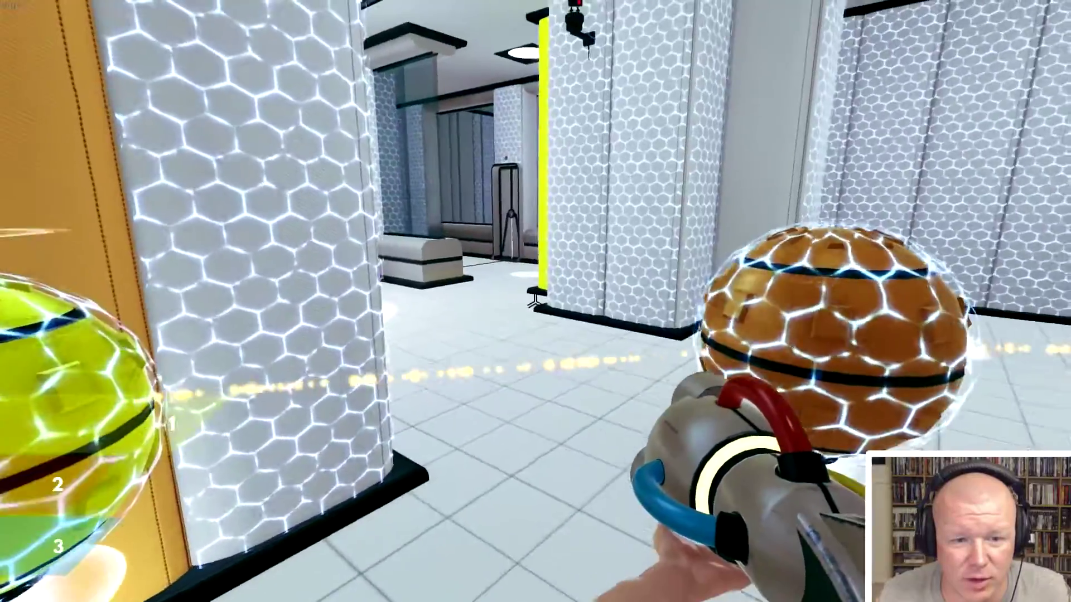
click(535, 302)
key(w)
key(s)
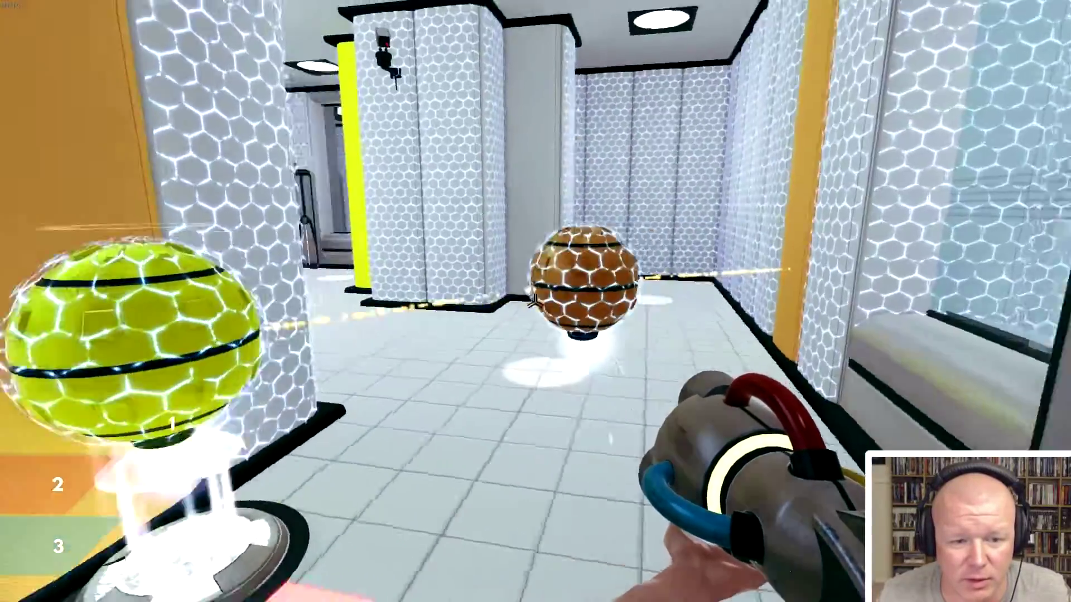
key(s)
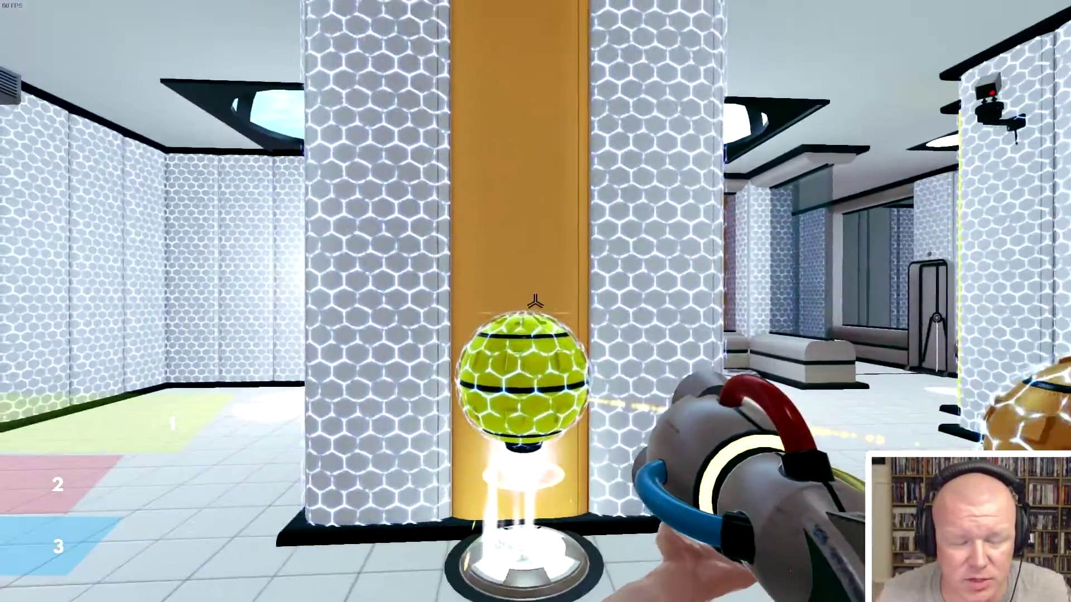
key(d)
- Grab the orange orb off its pedestal and drop it beside the green orb
key(w)
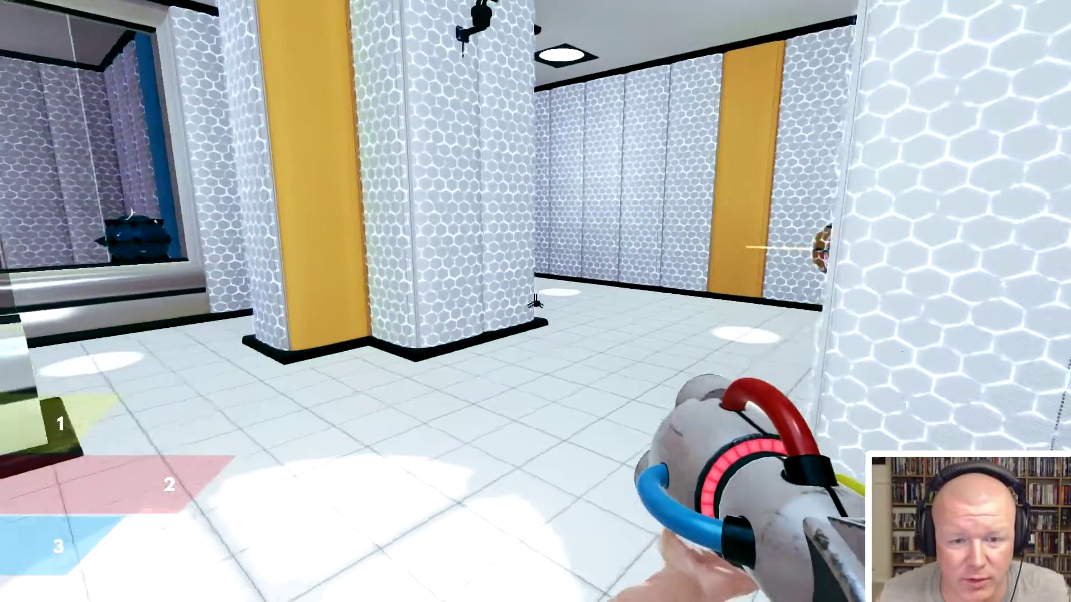
key(w)
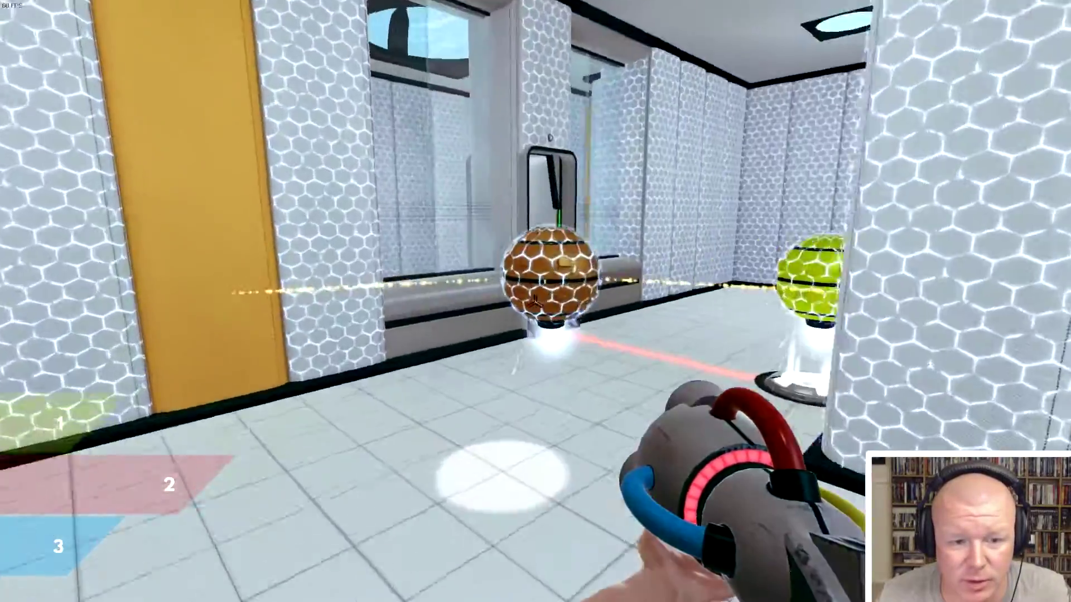
click(536, 302)
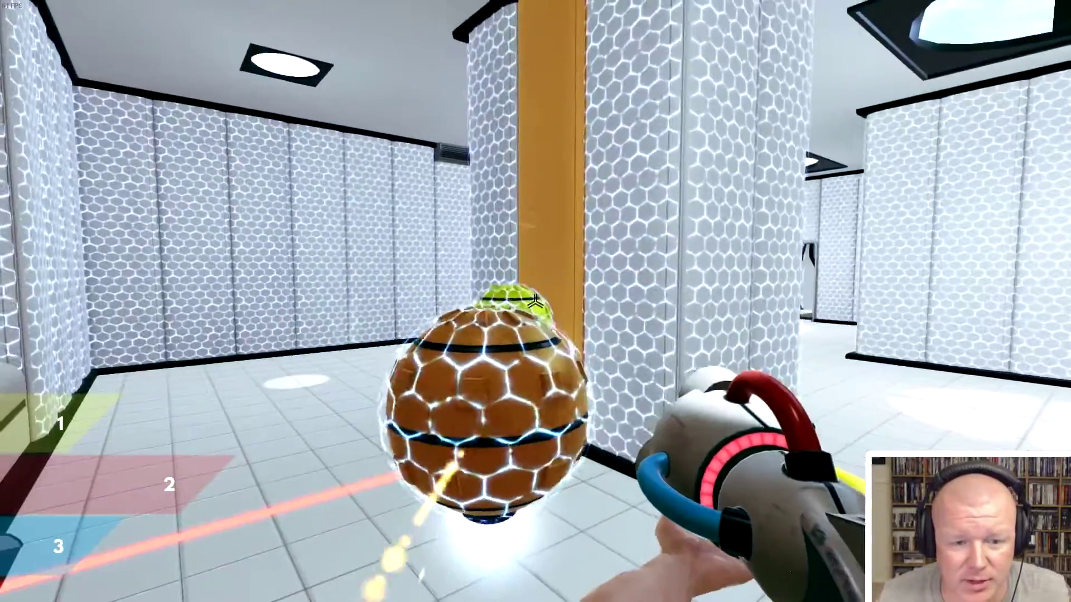
click(536, 301)
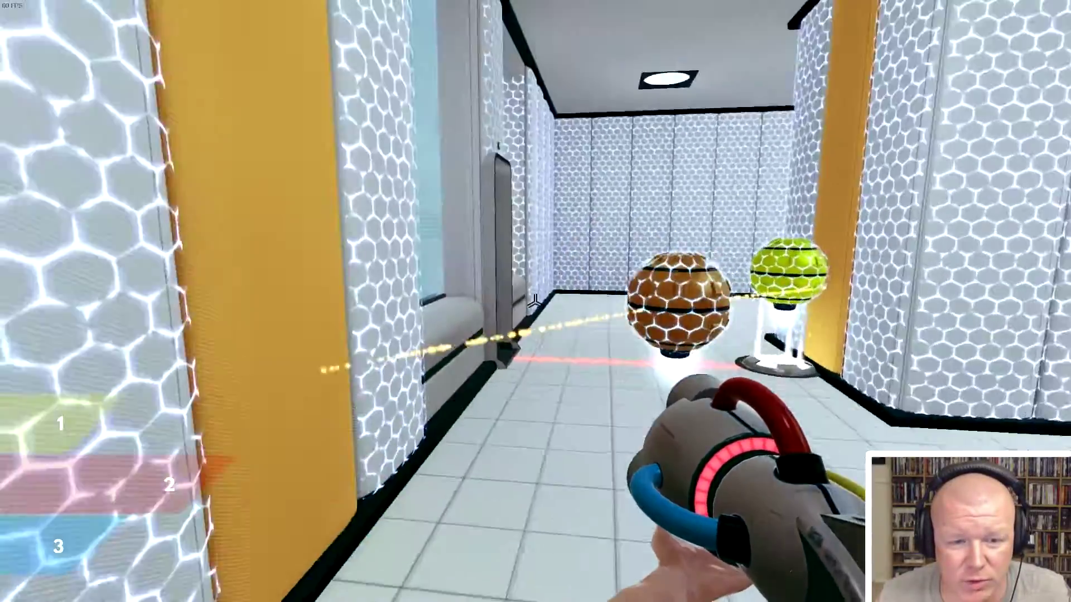
- Check the painted hexagon pillar, then drop the golden ball onto the floor receptacle
key(s)
key(w)
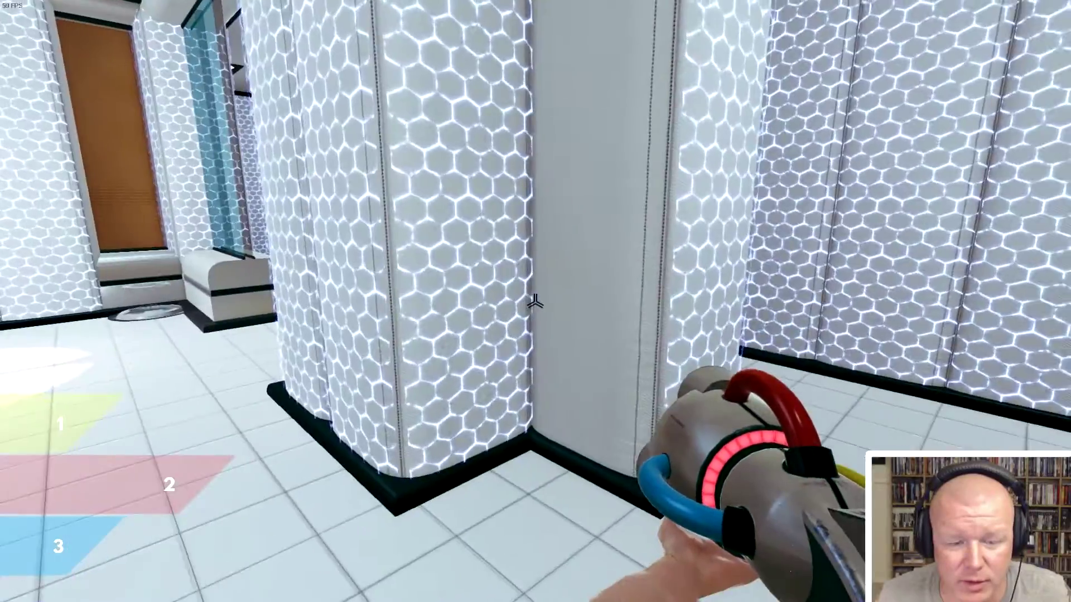
key(w)
key(s)
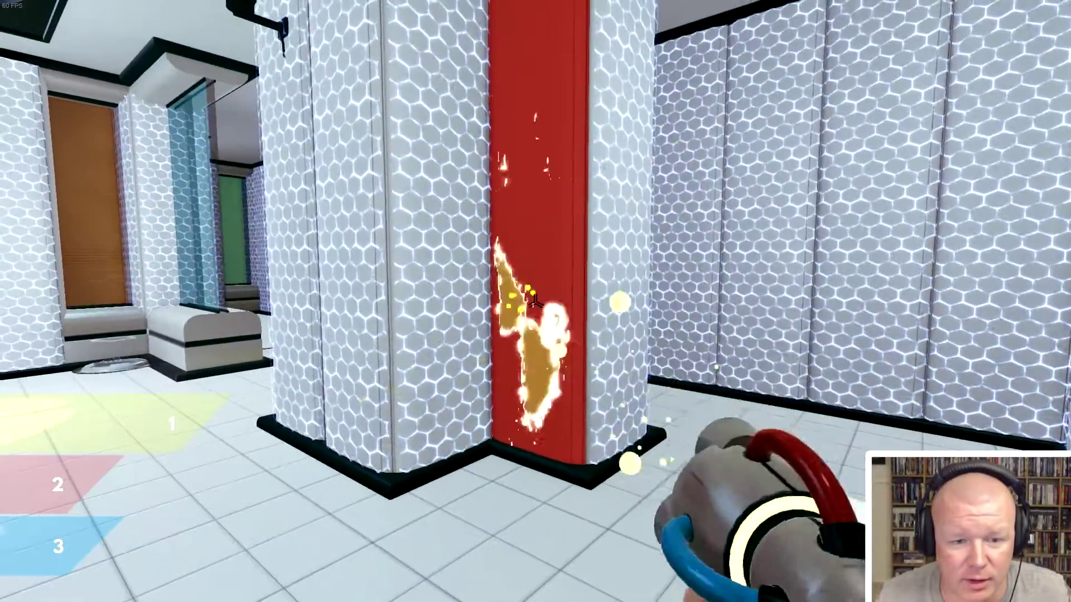
key(w)
key(w)
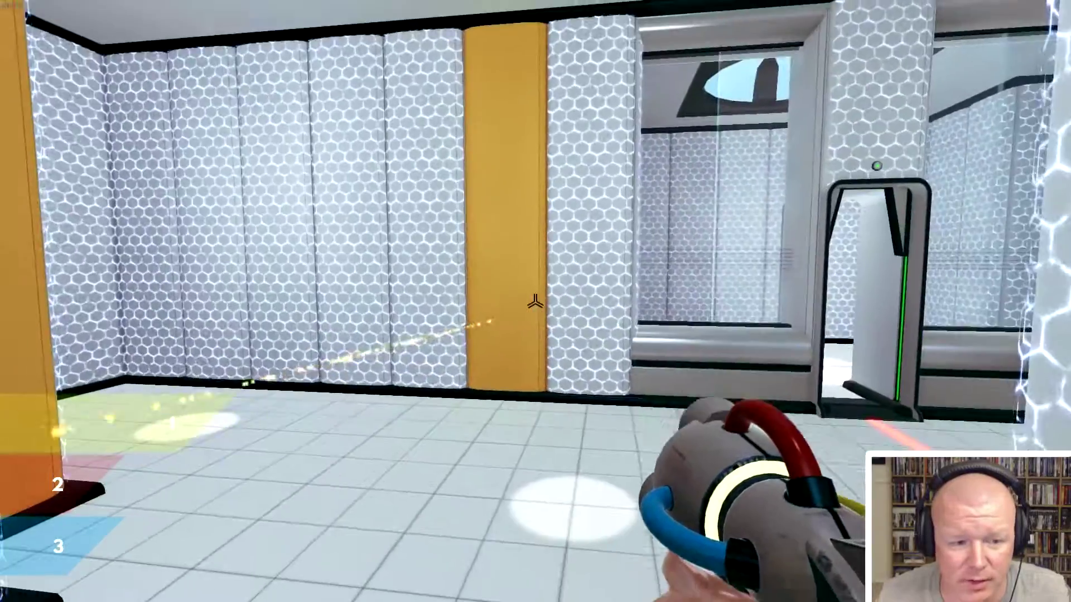
key(a)
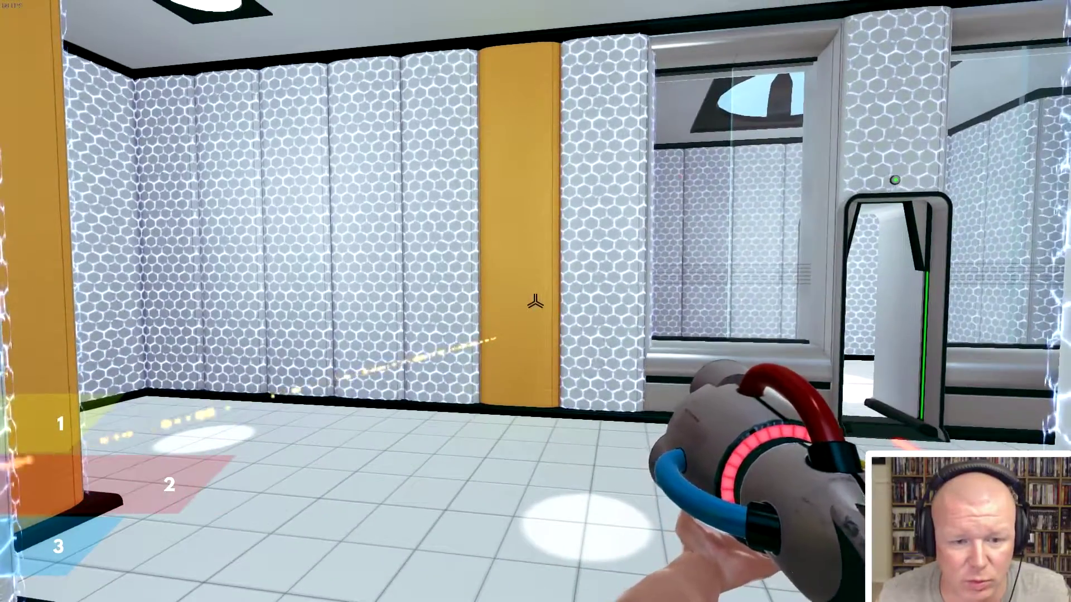
key(w)
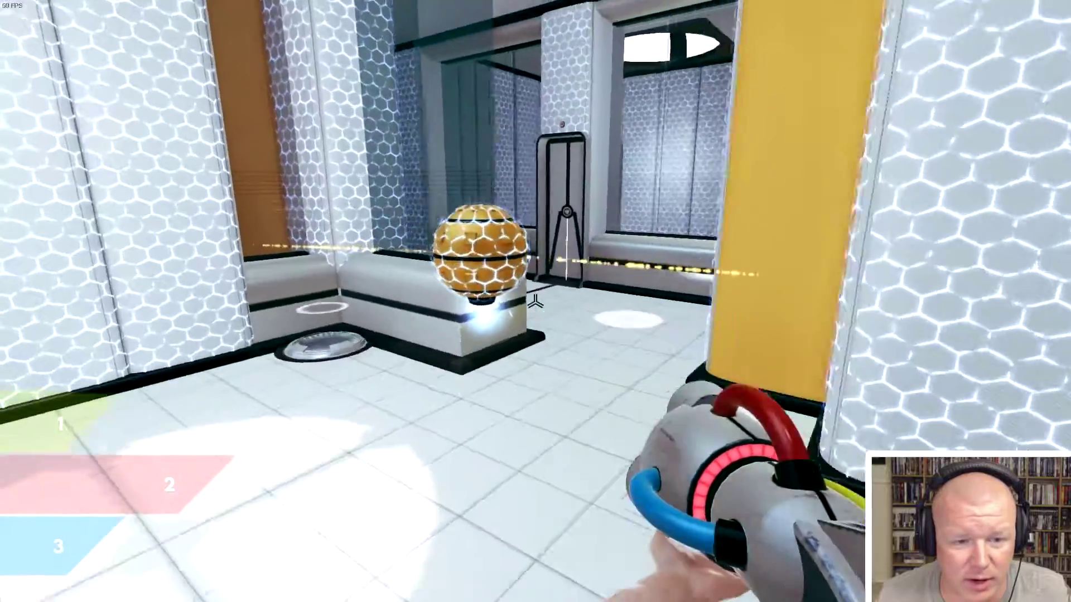
click(535, 302)
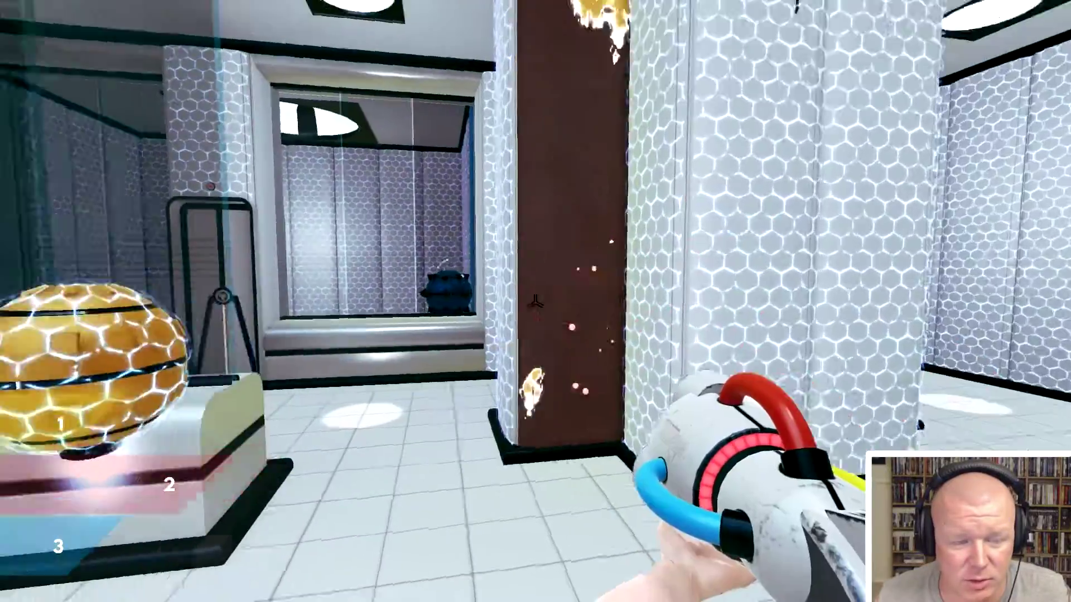
- Cross the pillared corridor through the glass doorway and load blue paint
key(w)
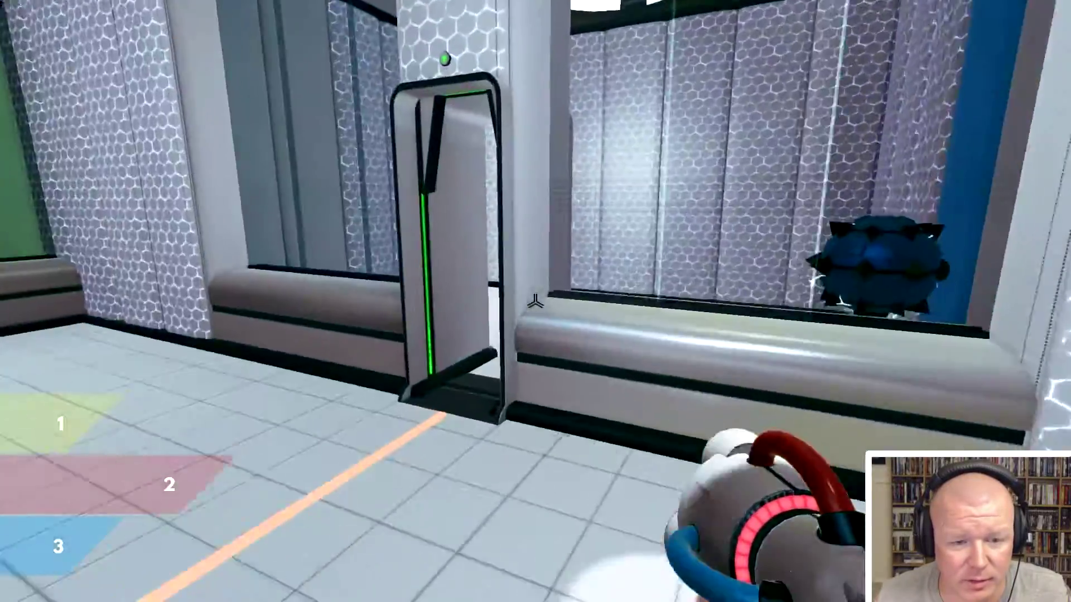
key(w)
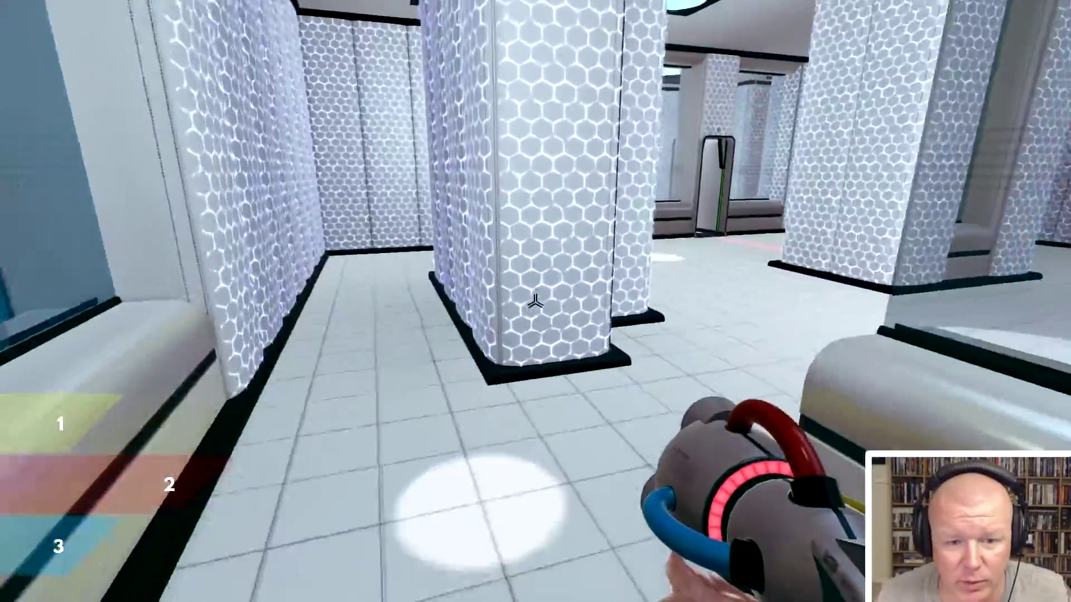
key(w)
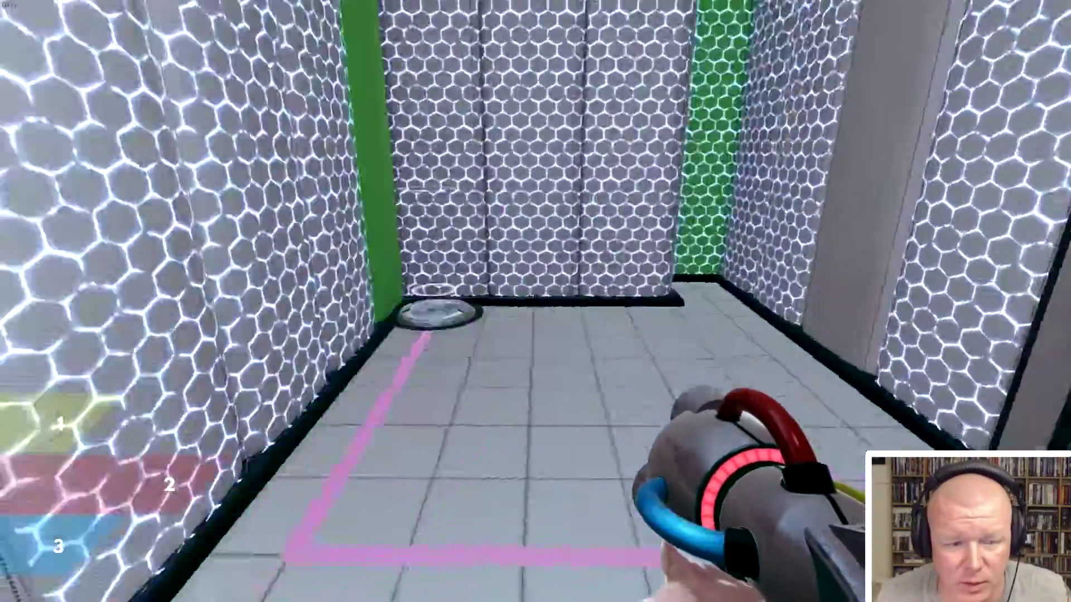
key(w)
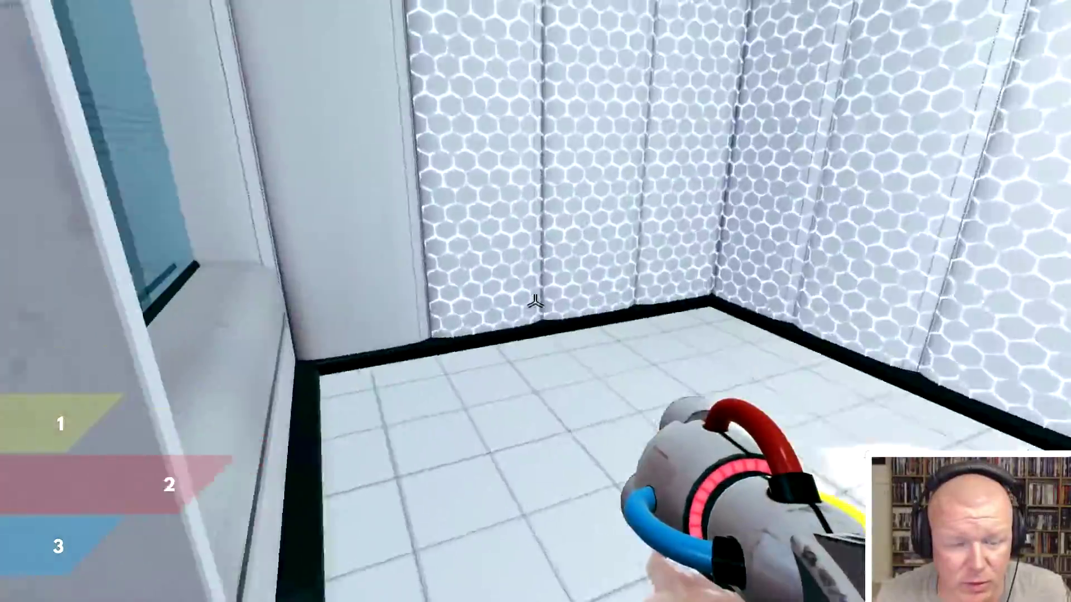
key(3)
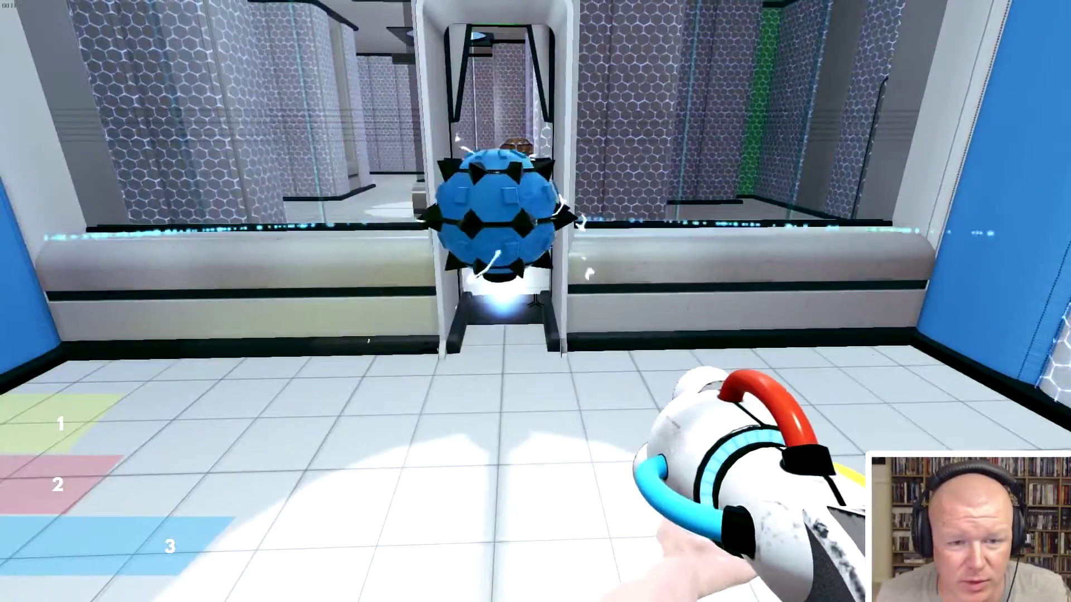
- Edge past the spiked ball and through the doorway beside the blue wall
key(s)
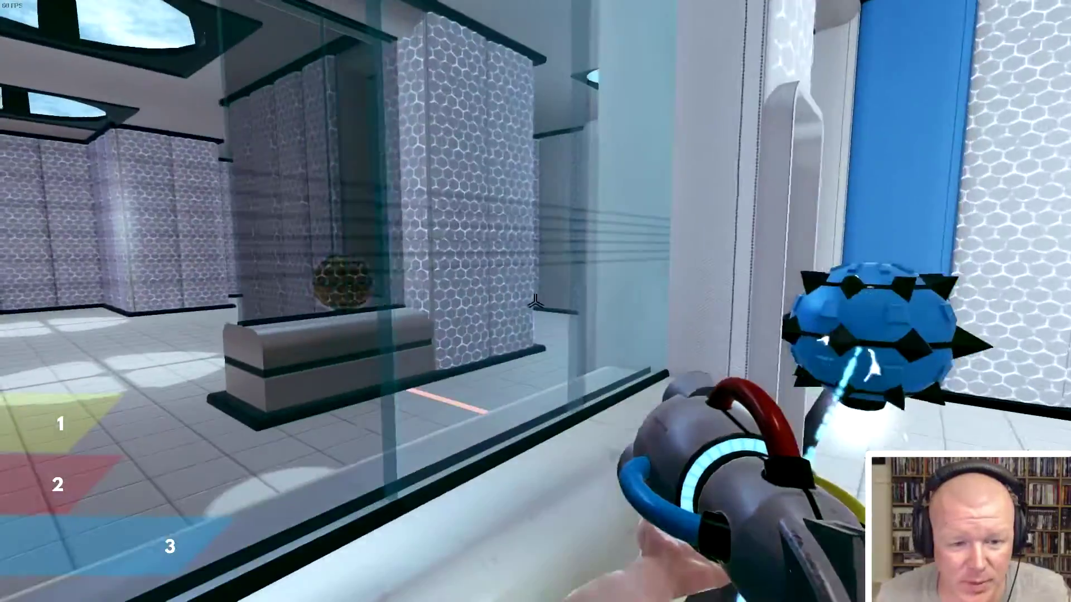
key(w)
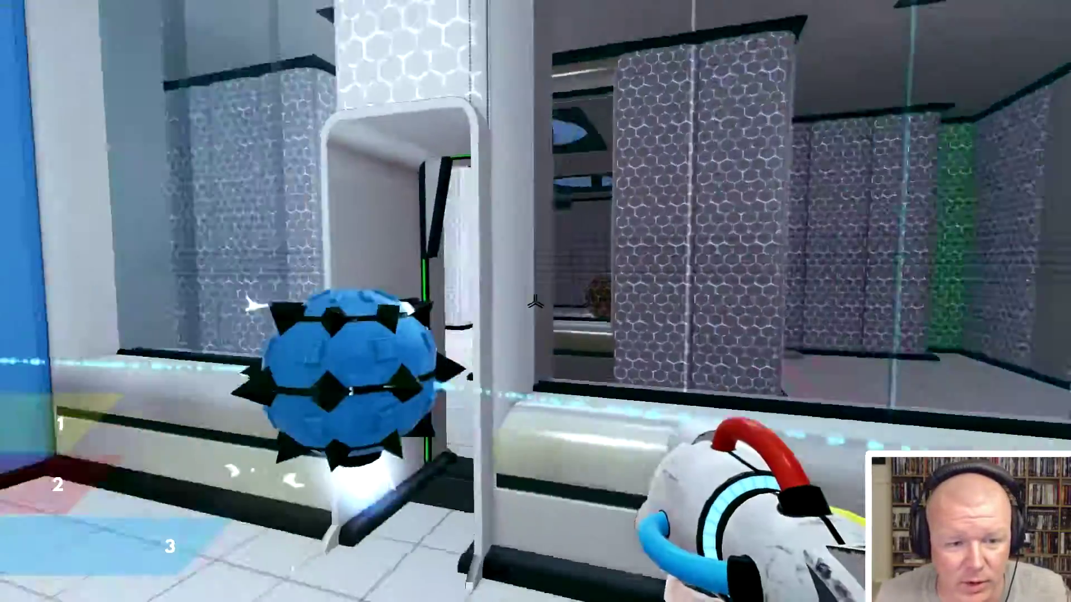
key(a)
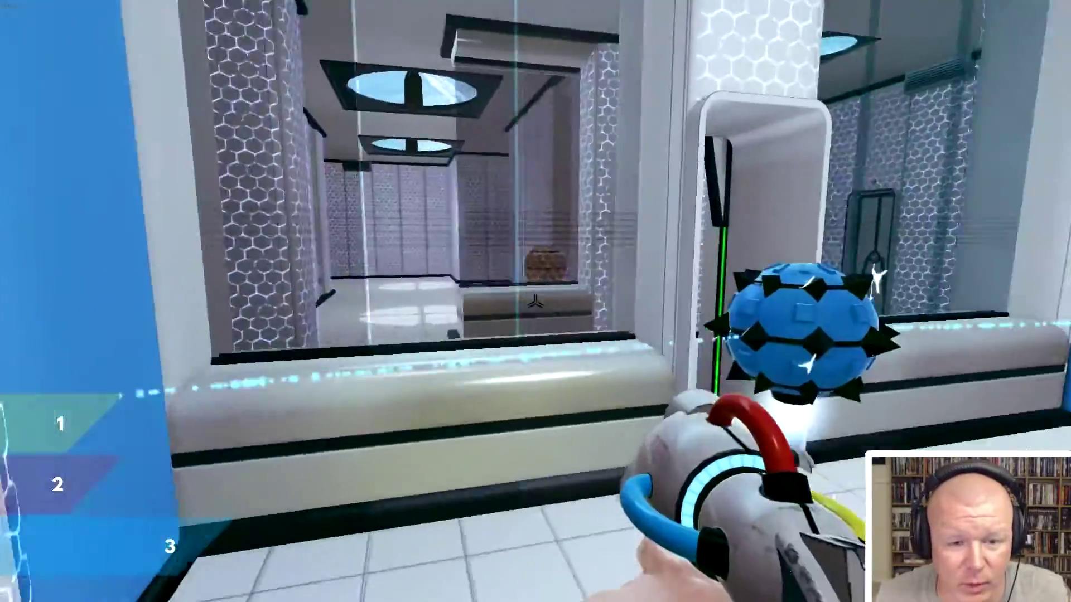
key(w)
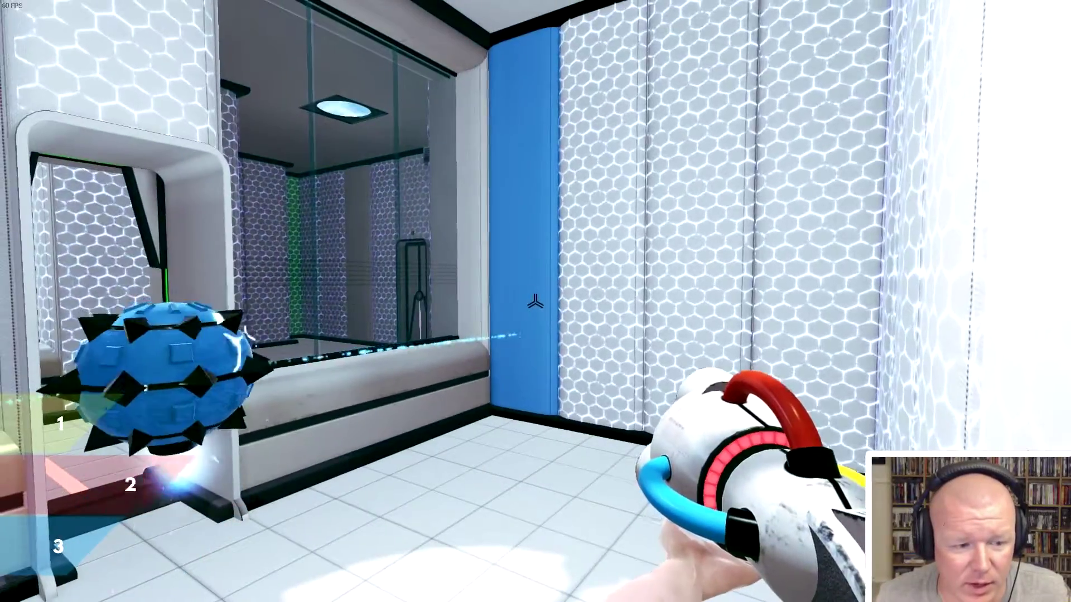
key(a)
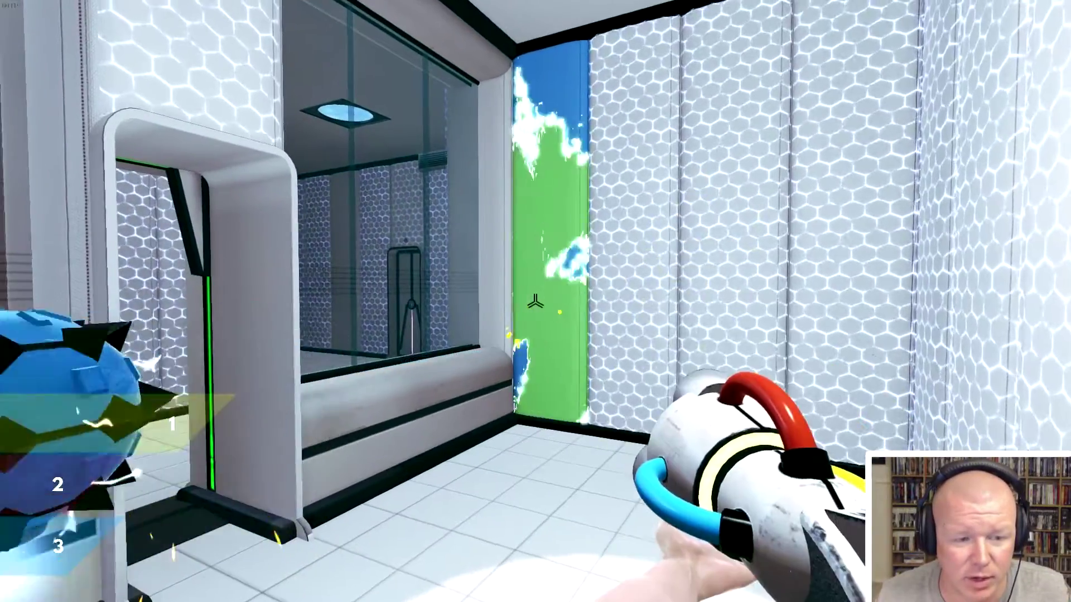
key(w)
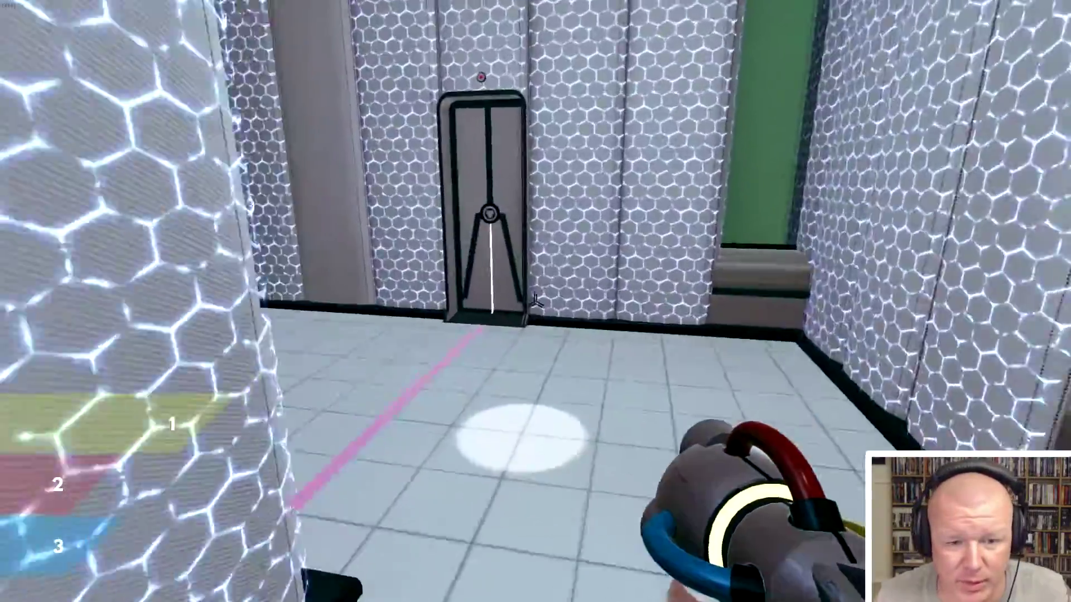
- Walk through the hex-walled area and the green-lit doorway into the next room
key(w)
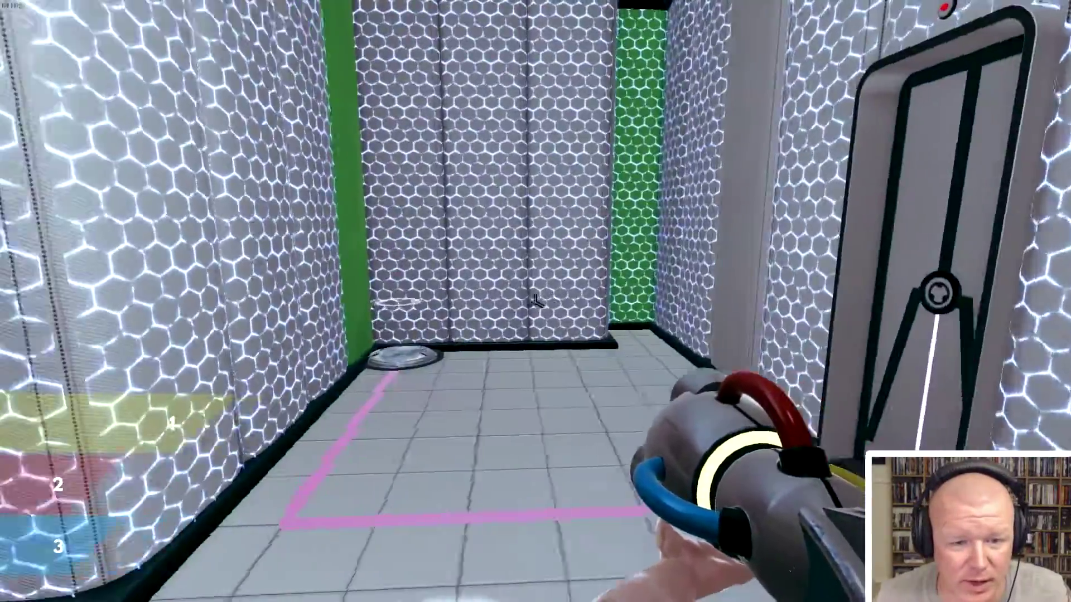
key(w)
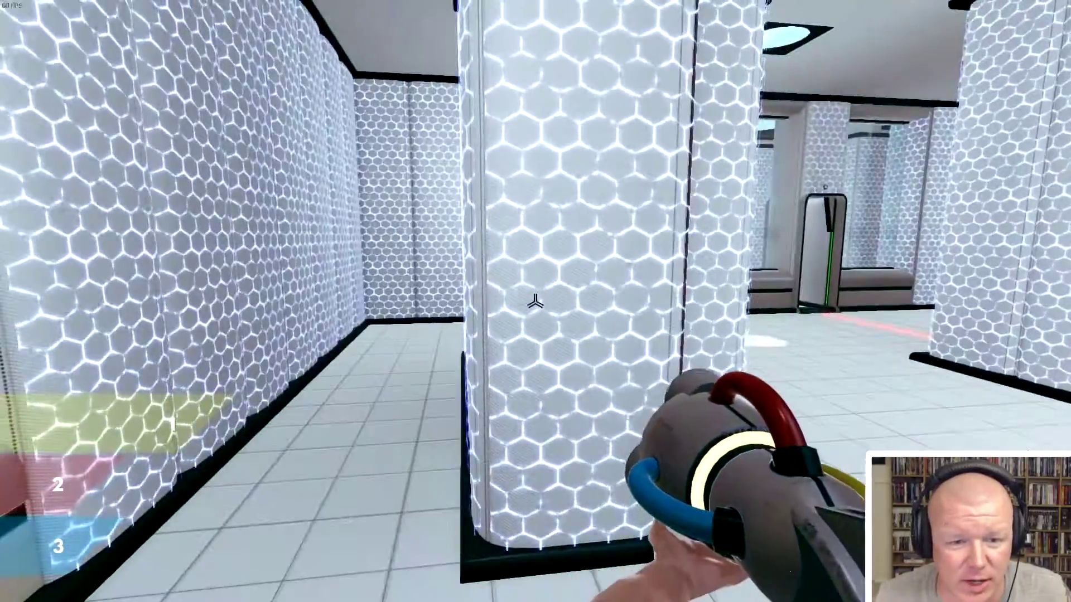
key(w)
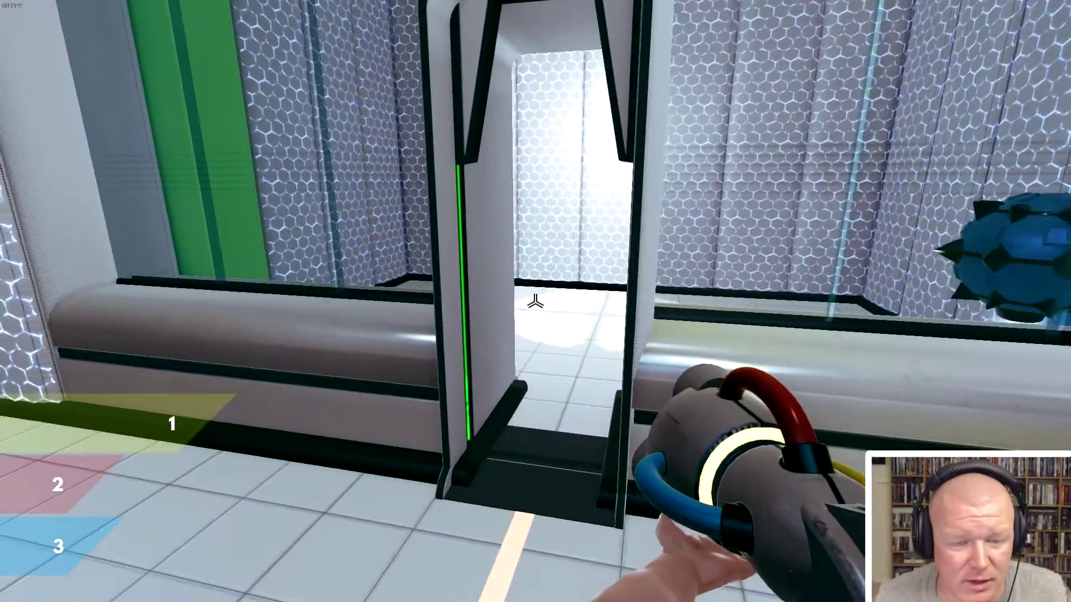
key(w)
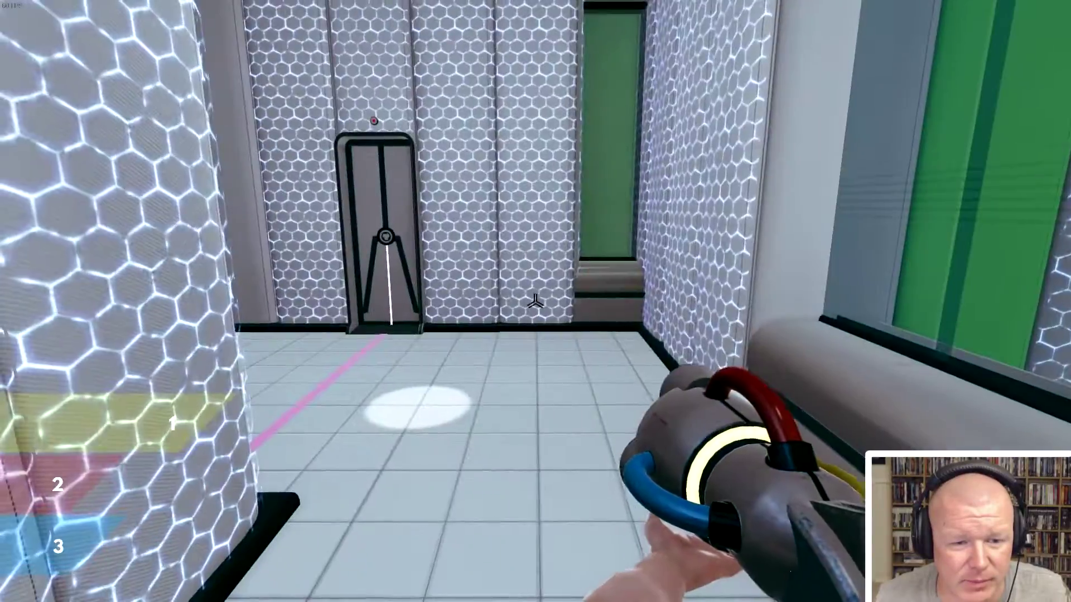
key(w)
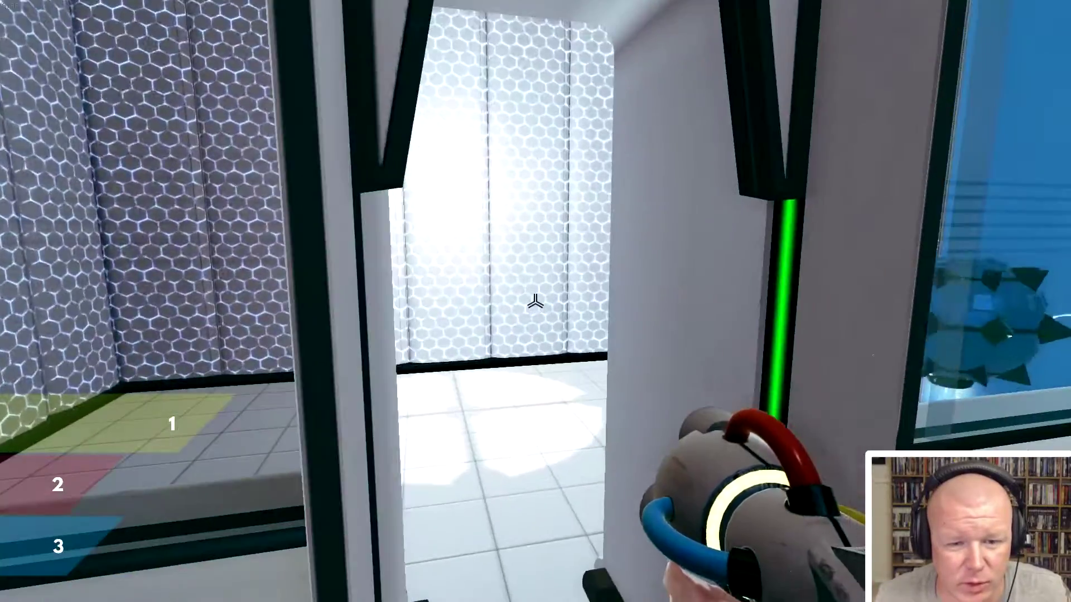
- Paint the blue wall beside the spiked ball green and wait in the corner
key(w)
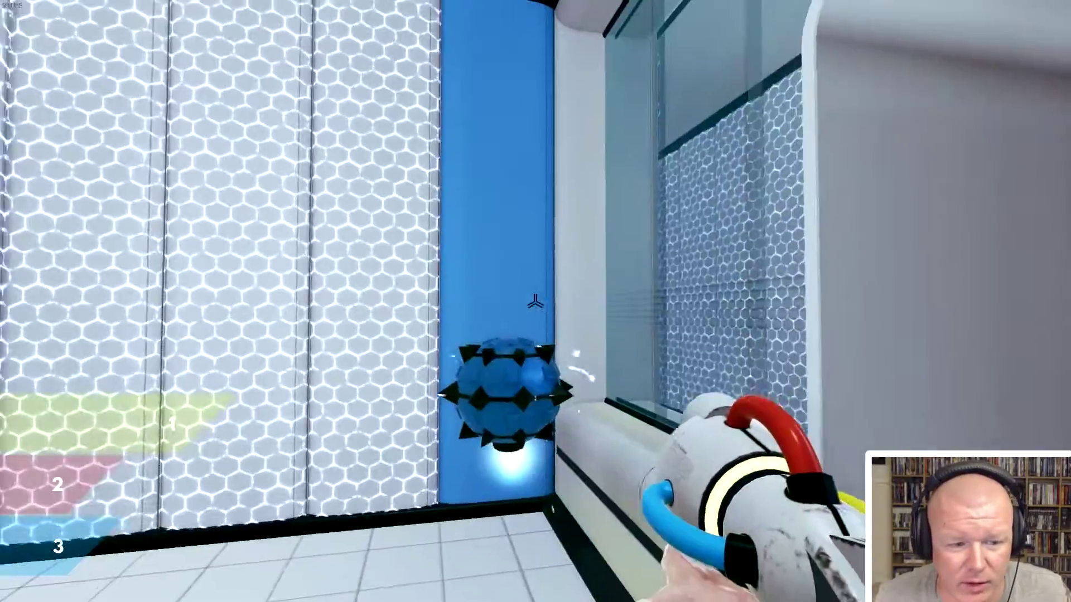
click(535, 301)
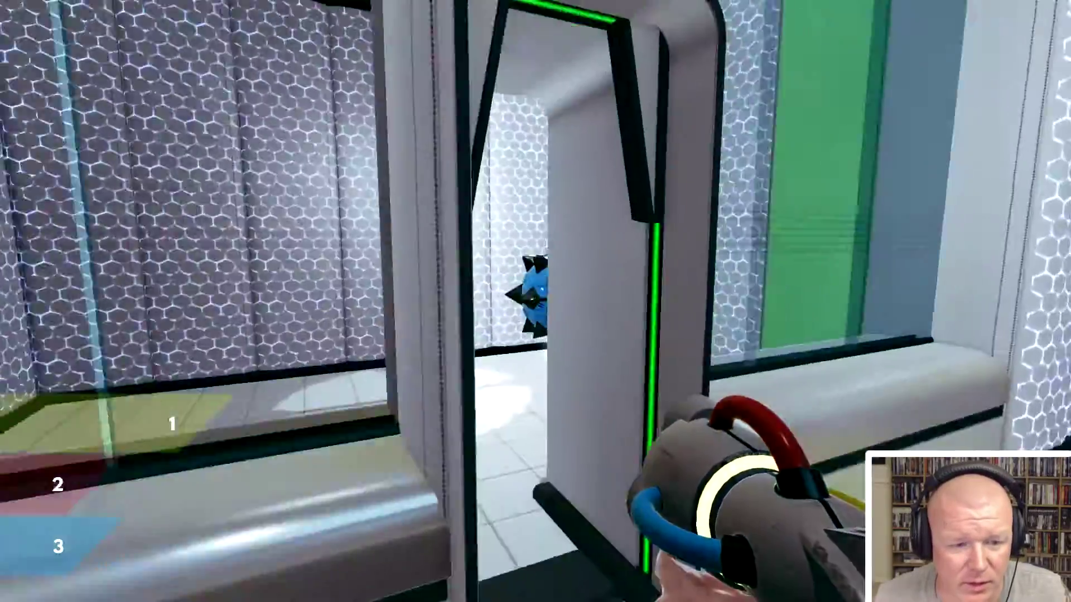
key(s)
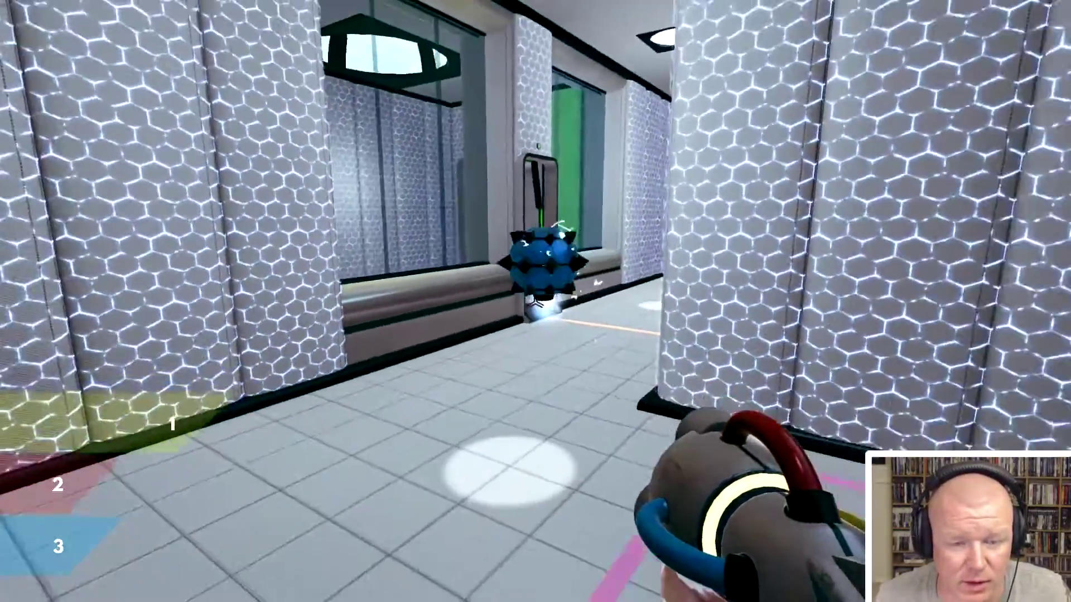
key(w)
key(s)
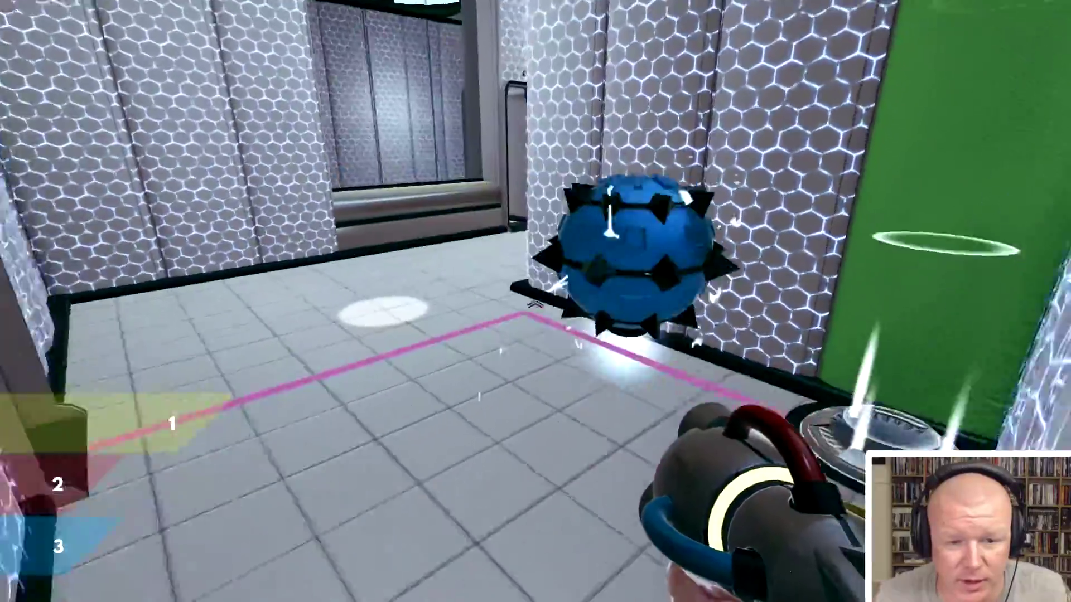
key(w)
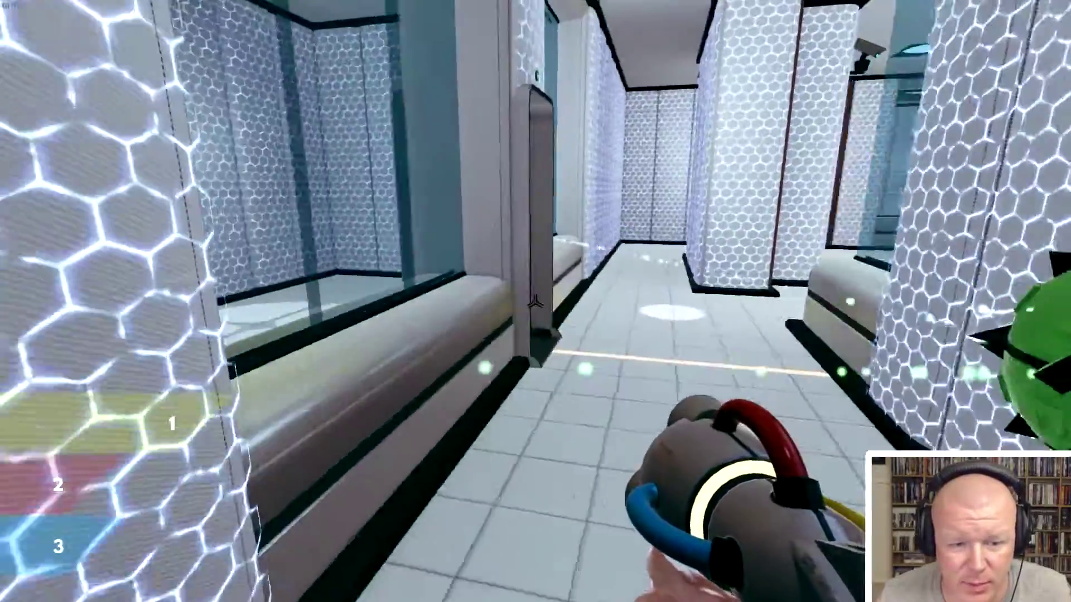
- Walk past the green pillar to the exit door
key(w)
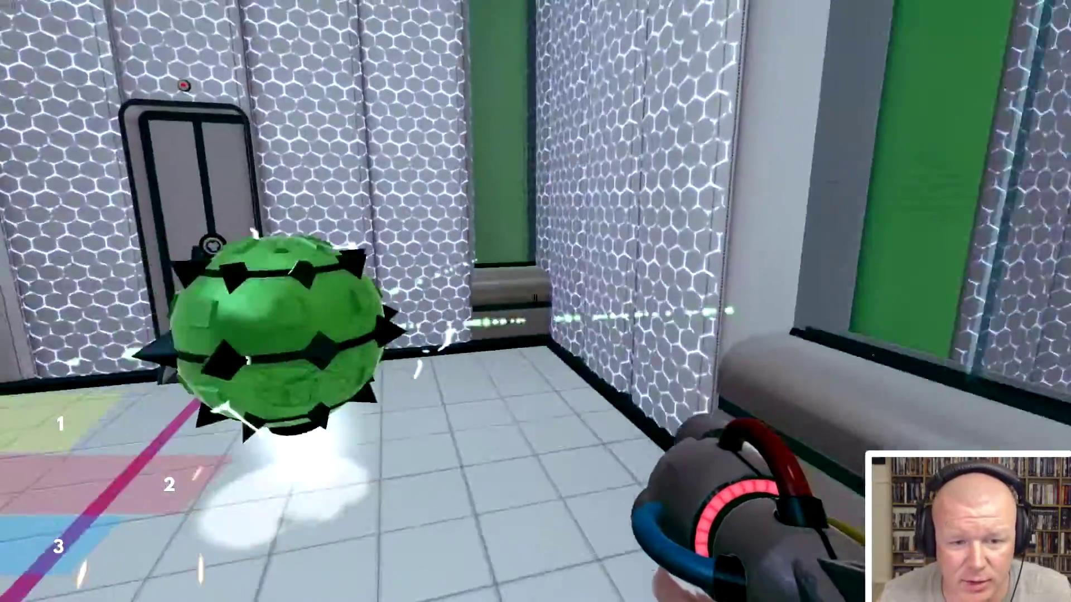
key(w)
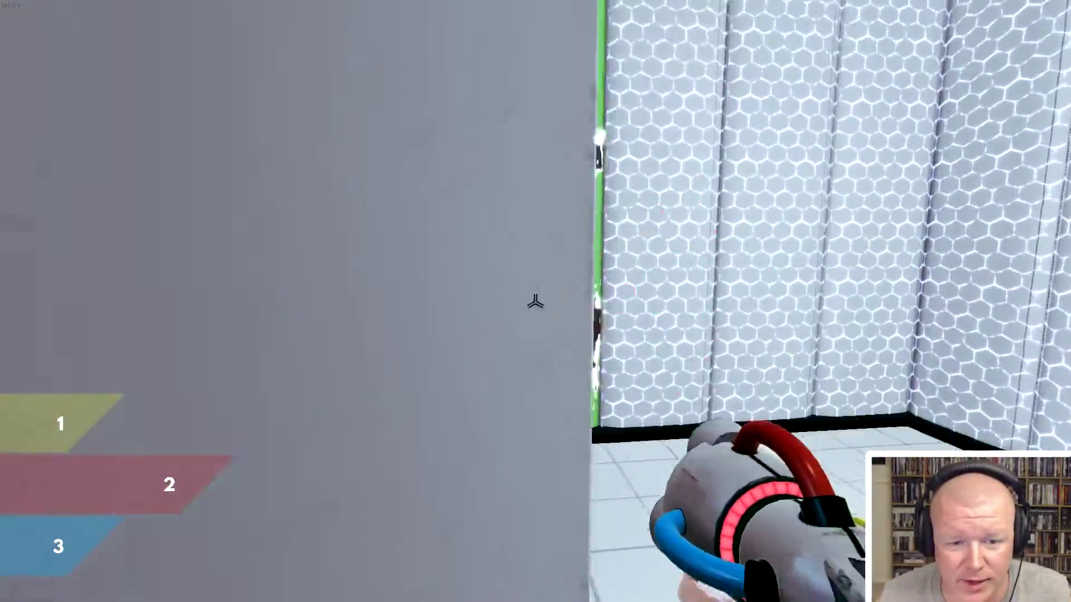
key(w)
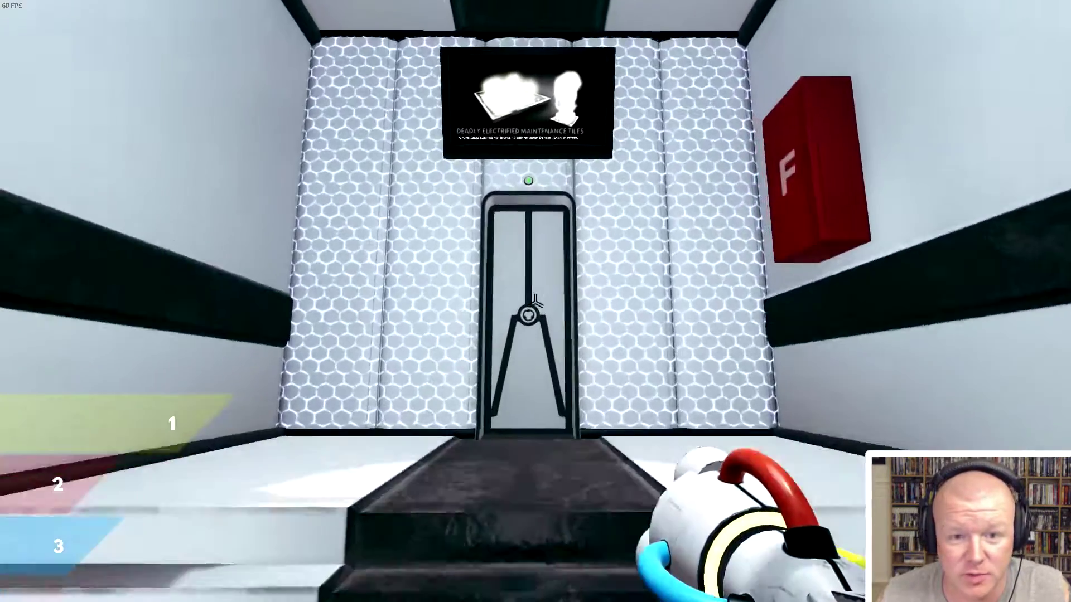
- Walk through the hex corridor into the white corridor with the blue orb
key(w)
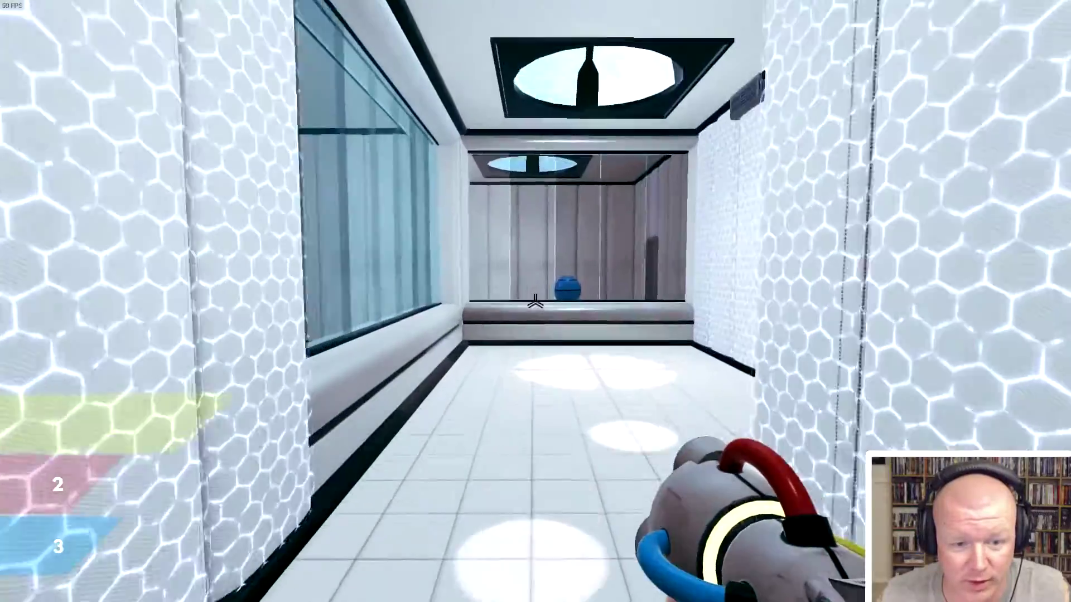
key(w)
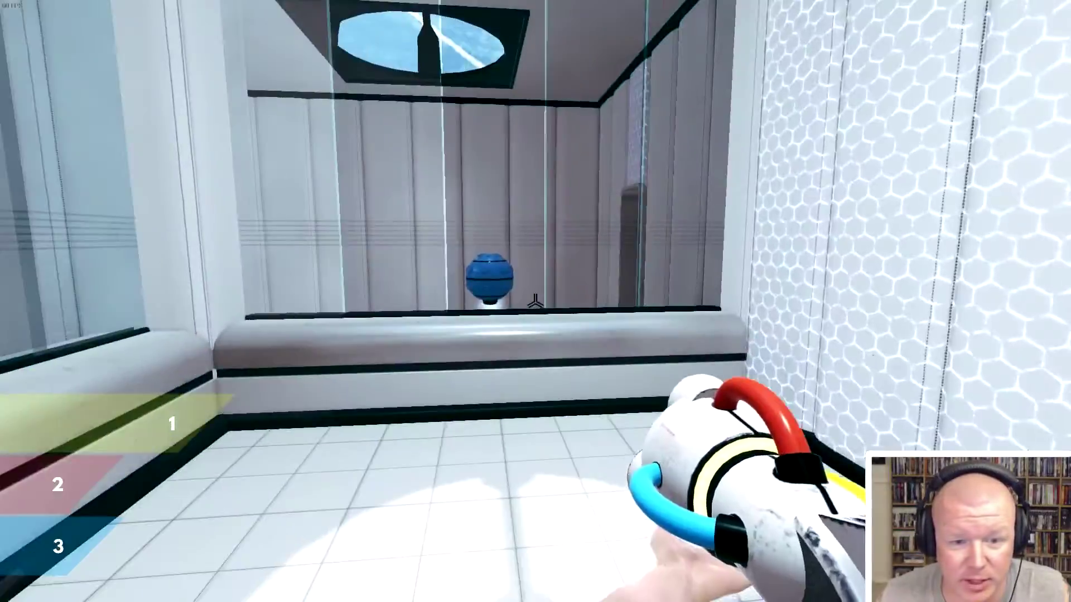
key(w)
key(w)
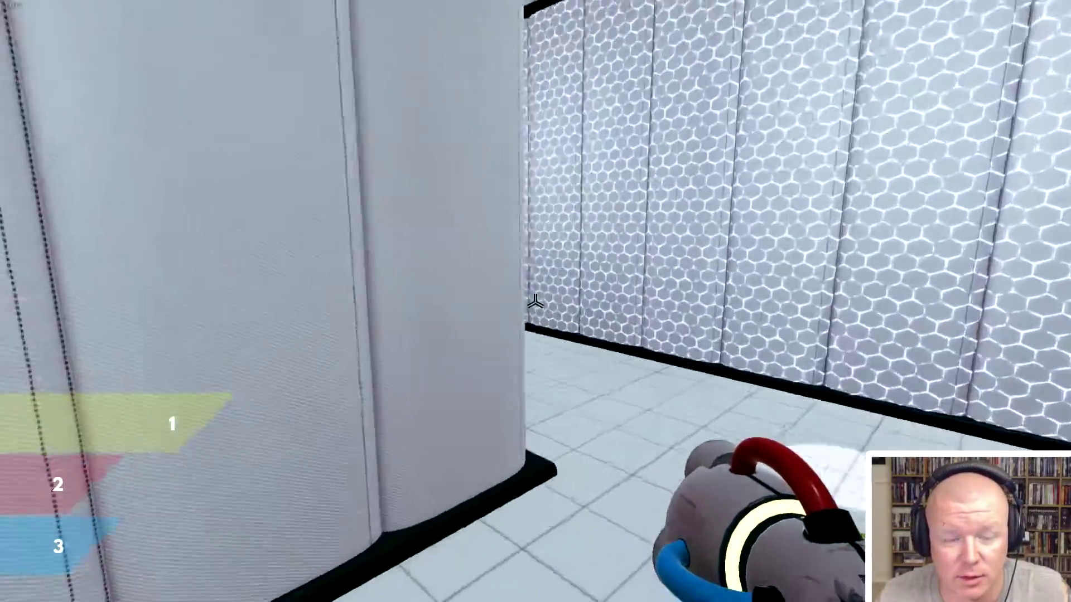
key(w)
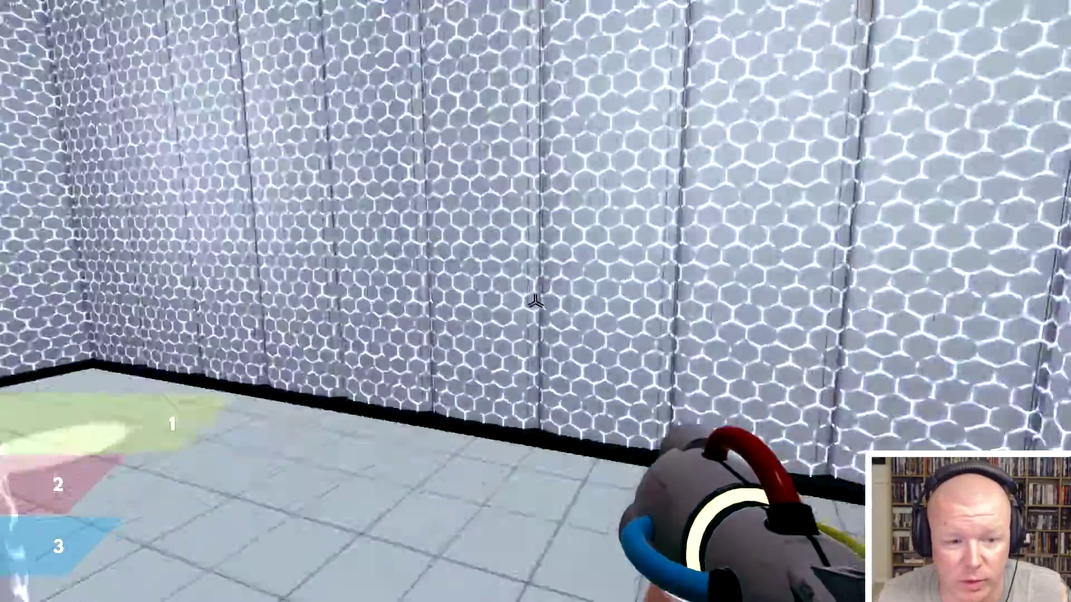
key(w)
key(w)
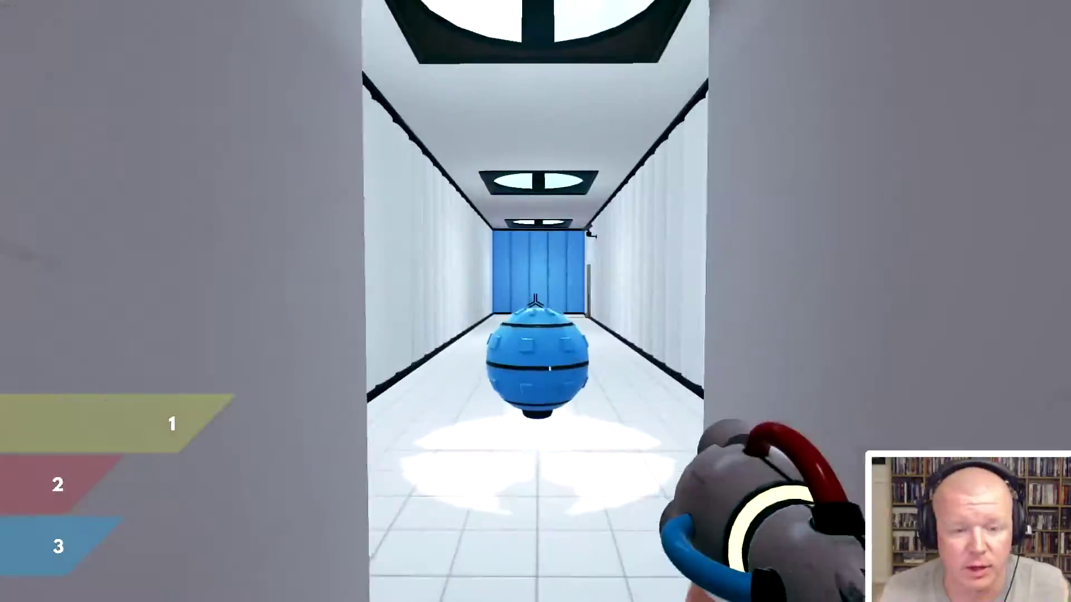
key(w)
key(w)
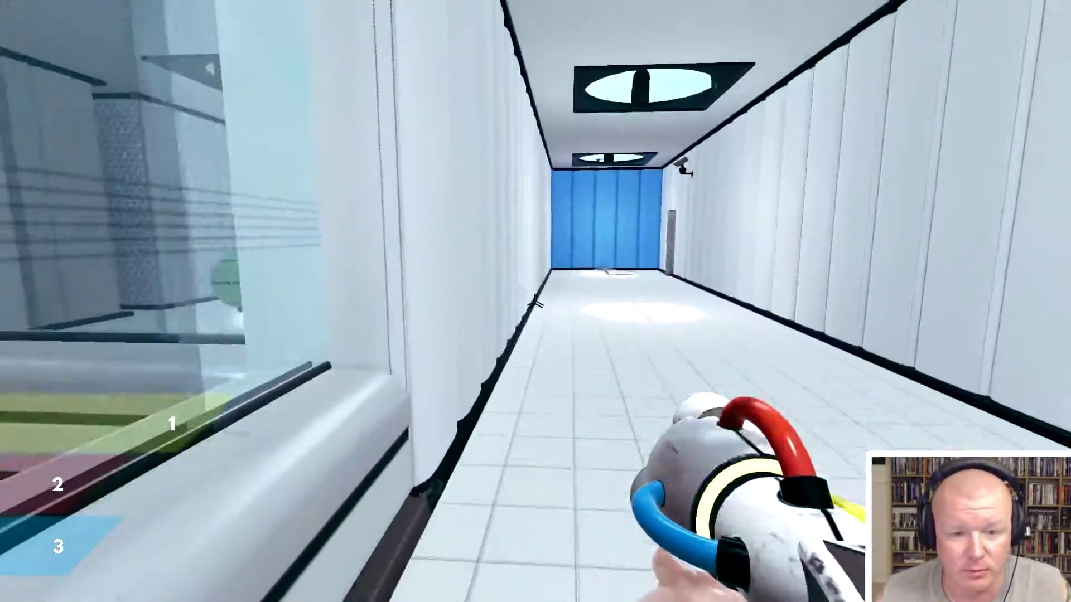
key(w)
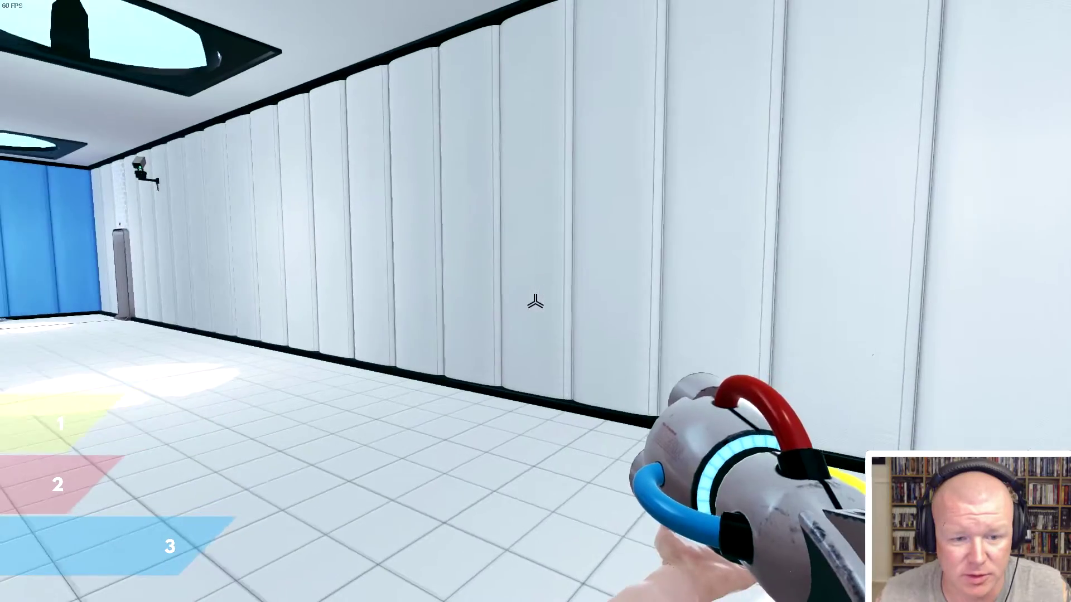
- Paint blue and yellow stripes on the left wall and enter the yellow orb room
click(535, 302)
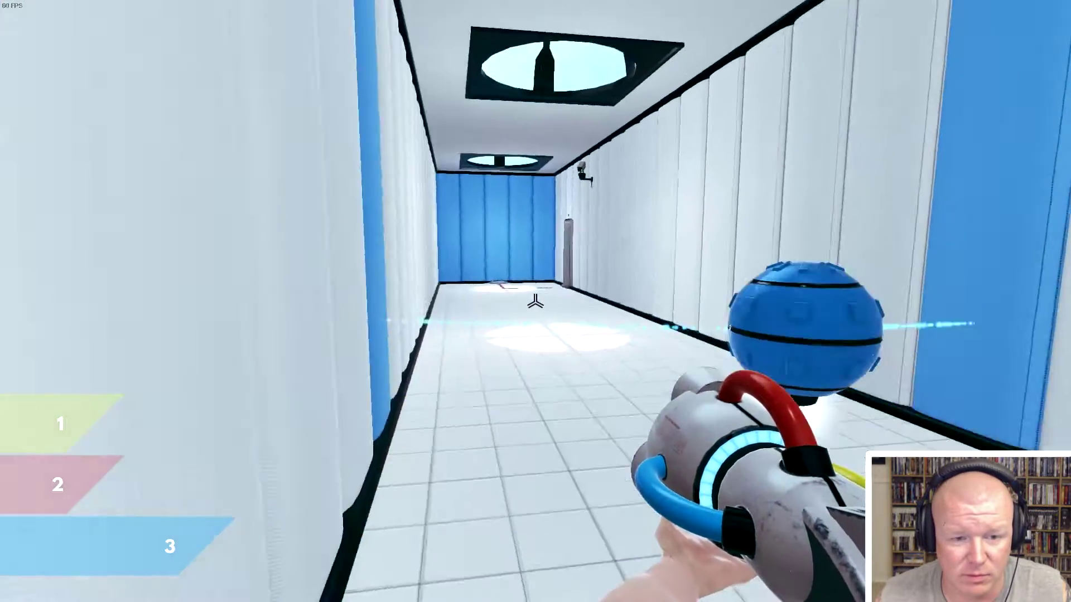
click(535, 302)
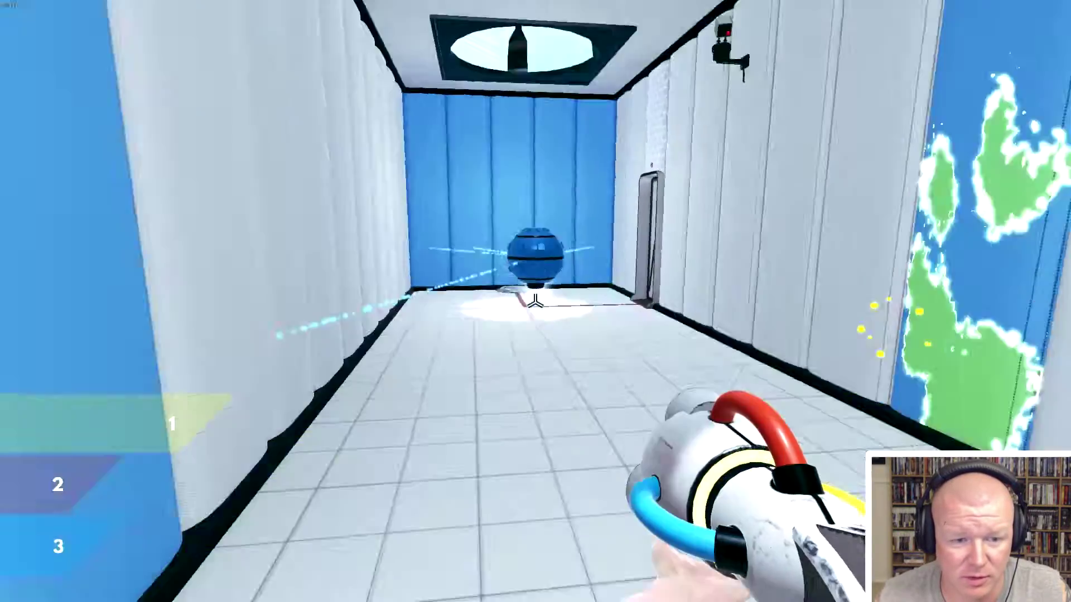
click(535, 301)
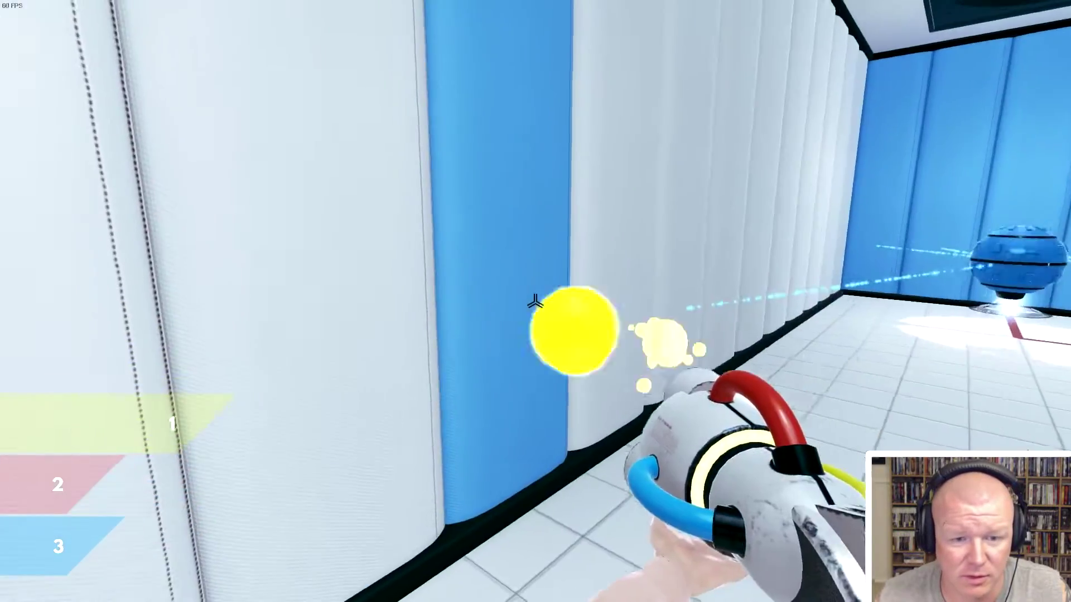
key(w)
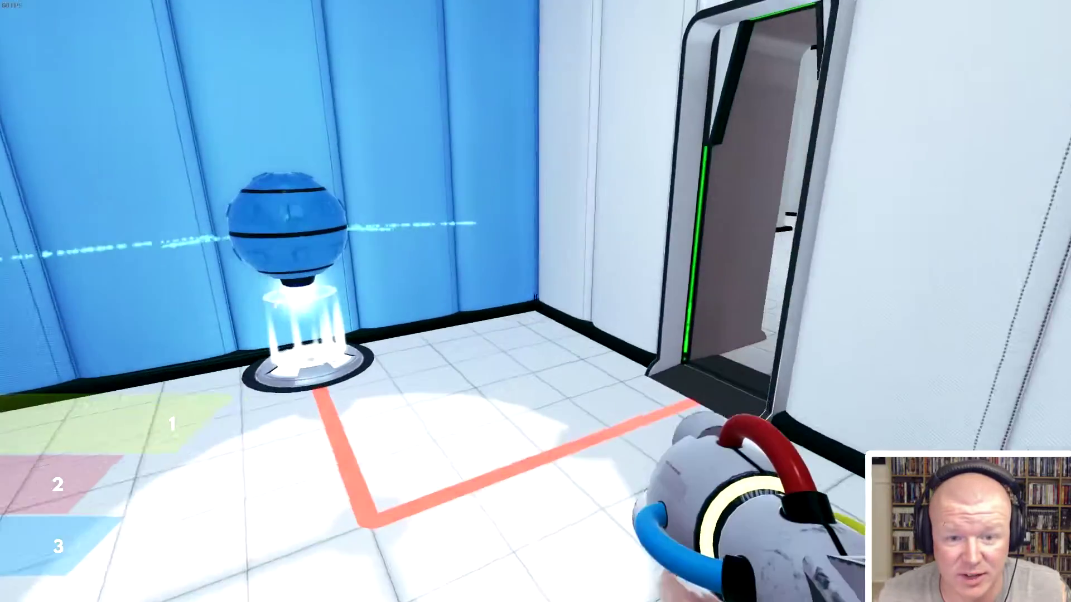
key(w)
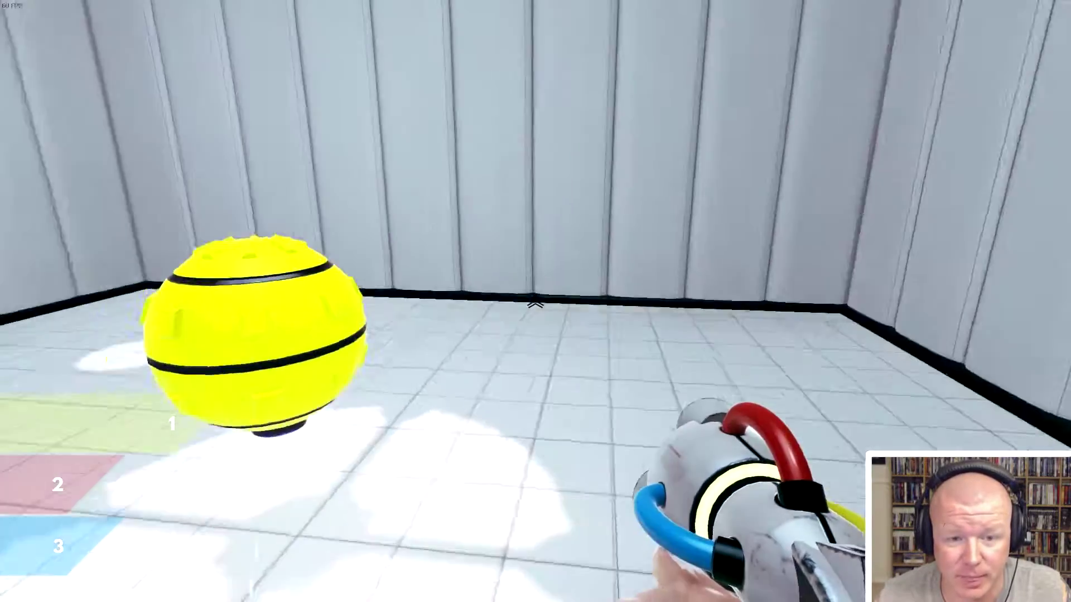
- Walk down the corridor through the wider hall and paint a wall panel yellow
key(w)
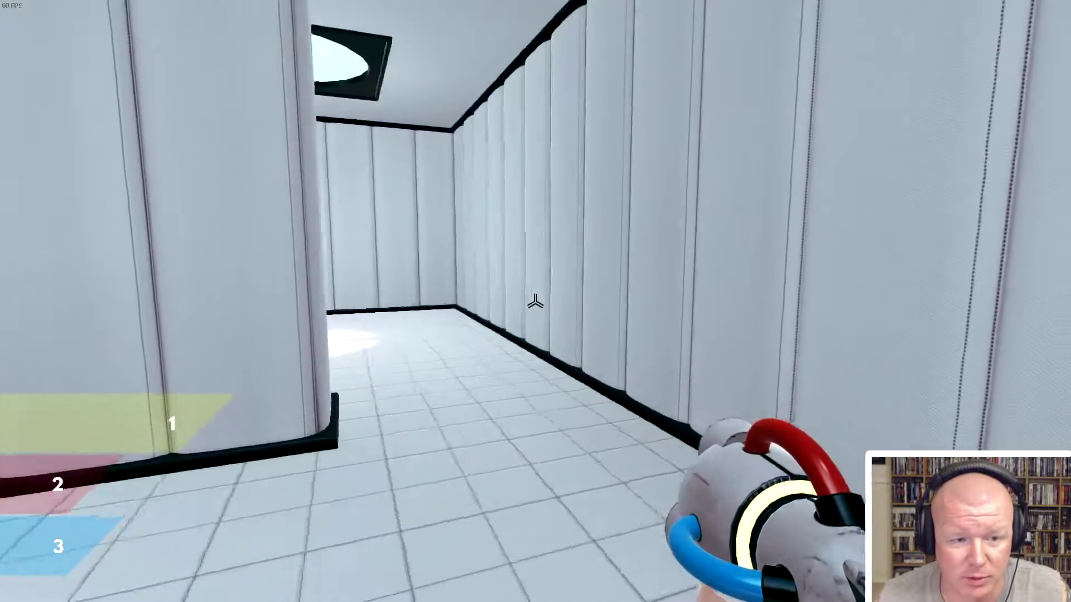
key(w)
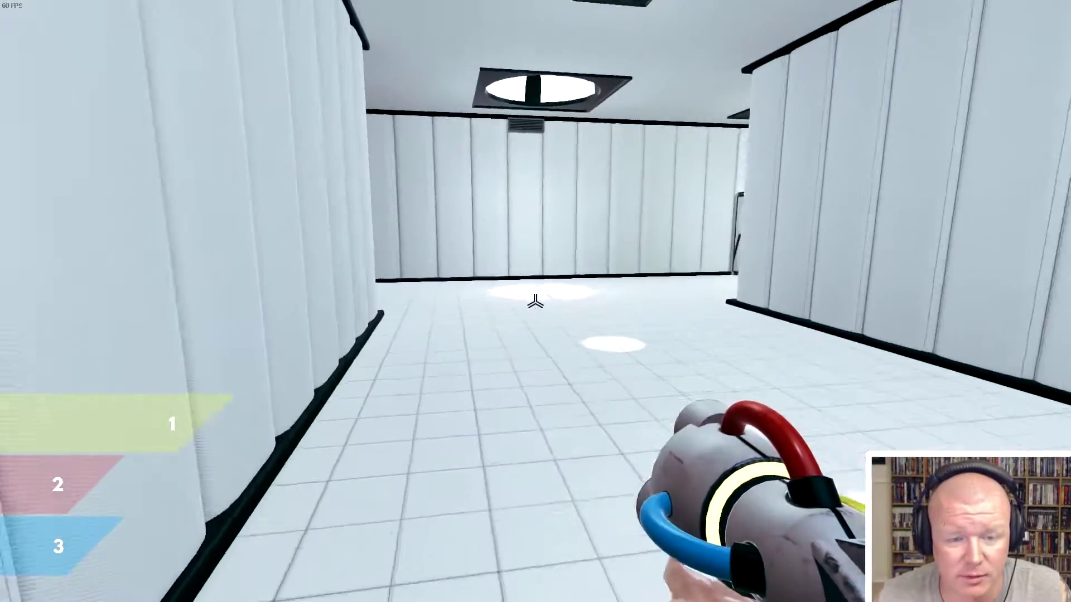
key(w)
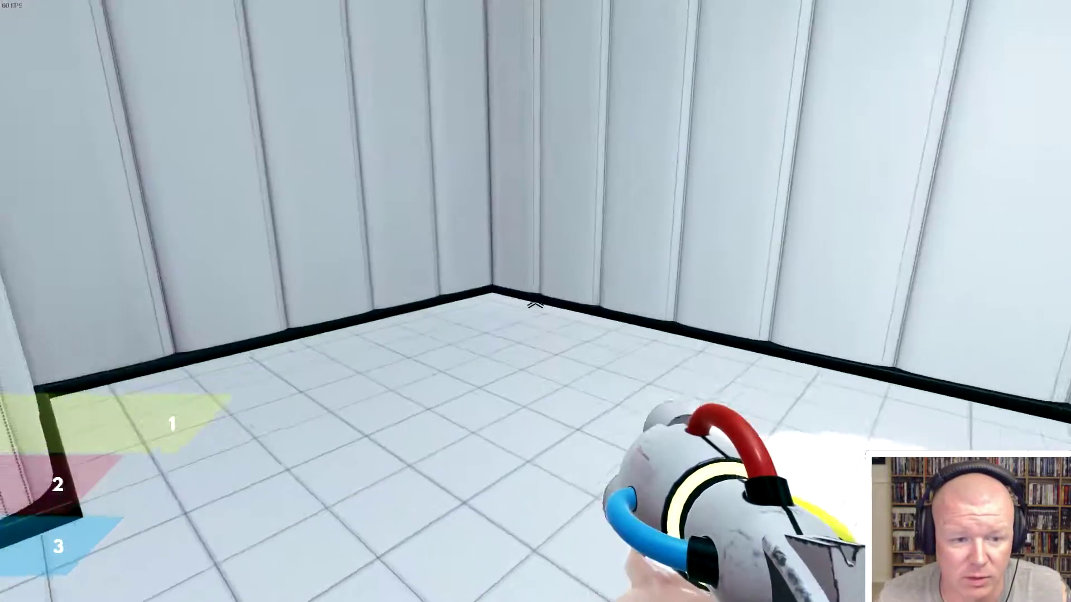
key(w)
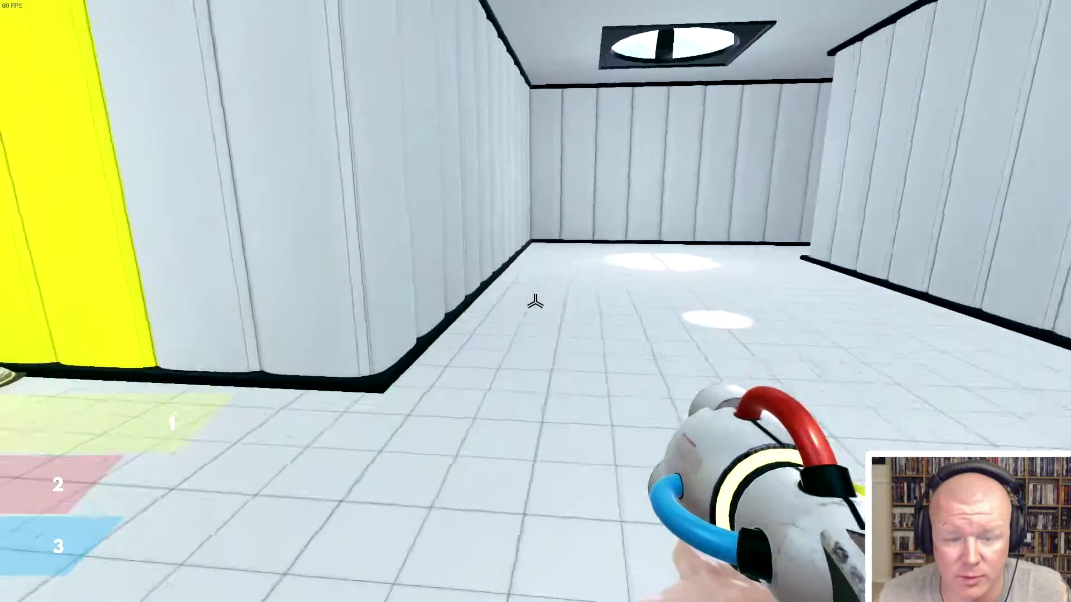
key(w)
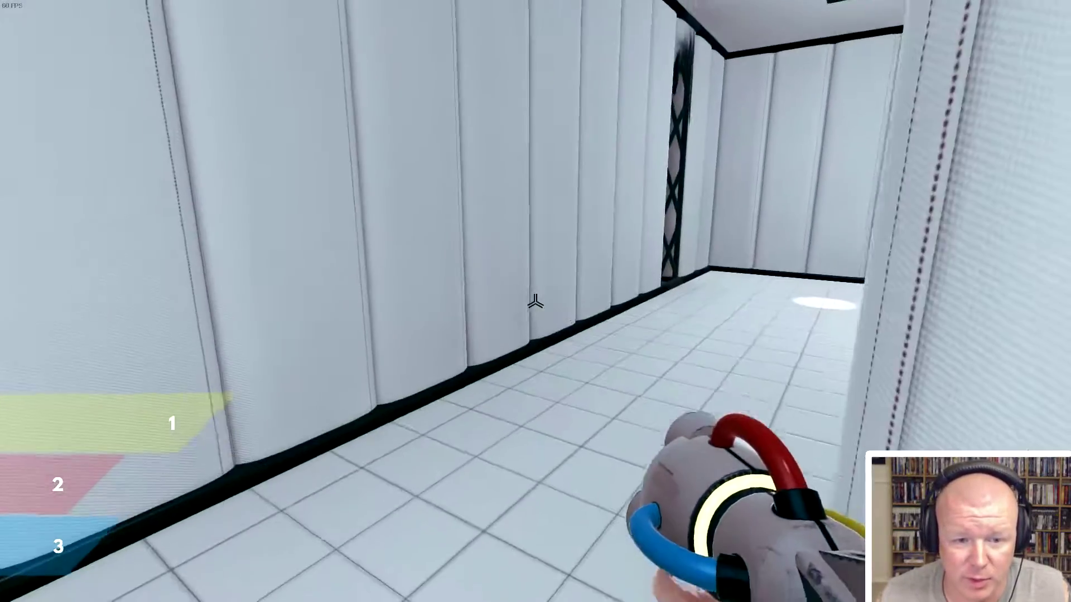
click(535, 301)
- Paint another stripe yellow, turn one orange with red, then paint another yellow
key(w)
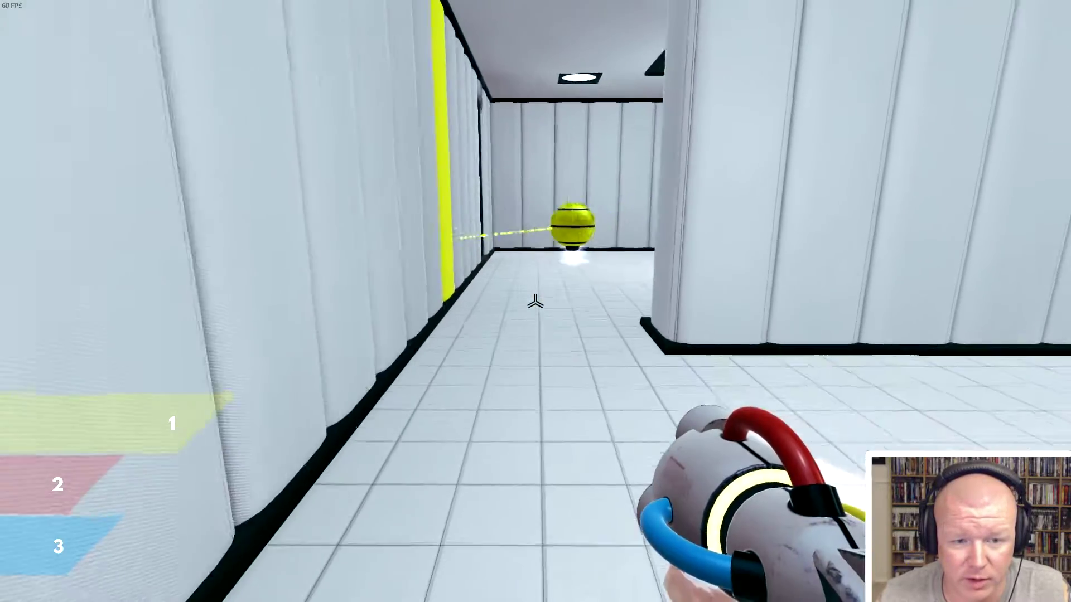
click(536, 301)
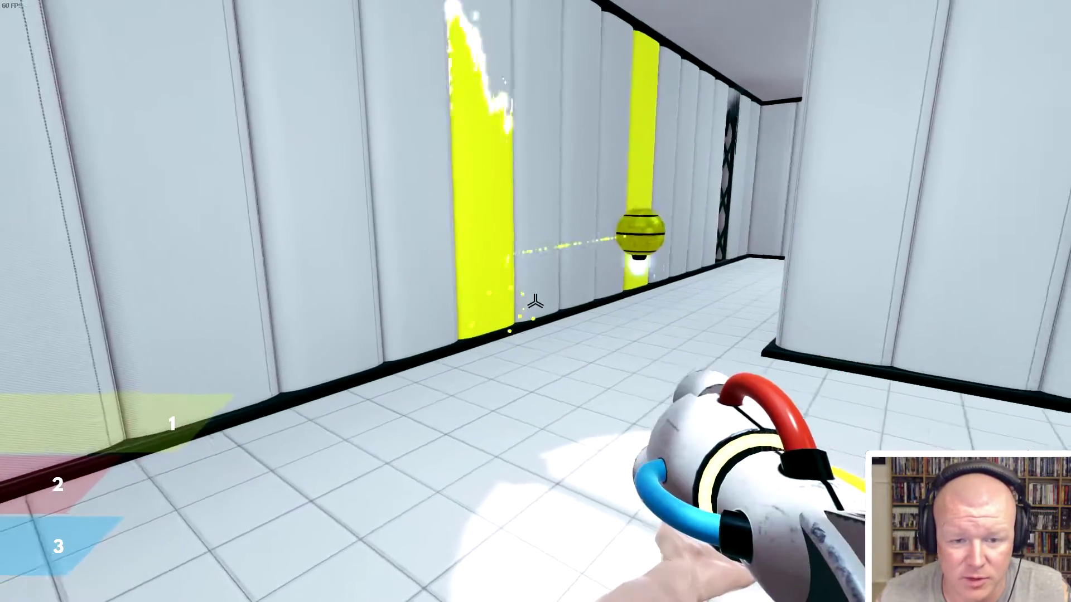
key(s)
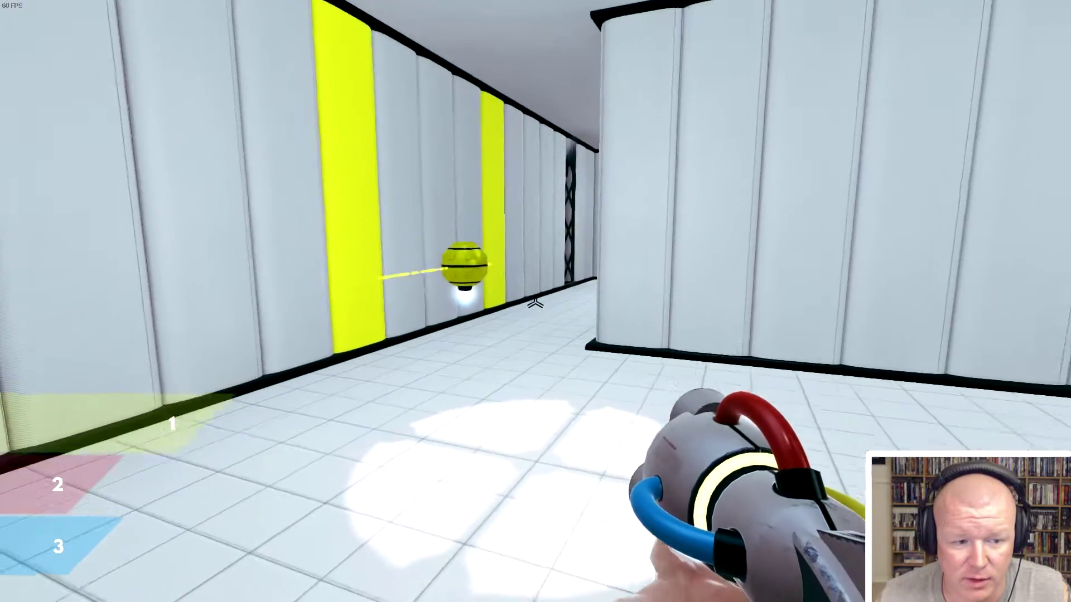
key(2)
click(536, 301)
key(1)
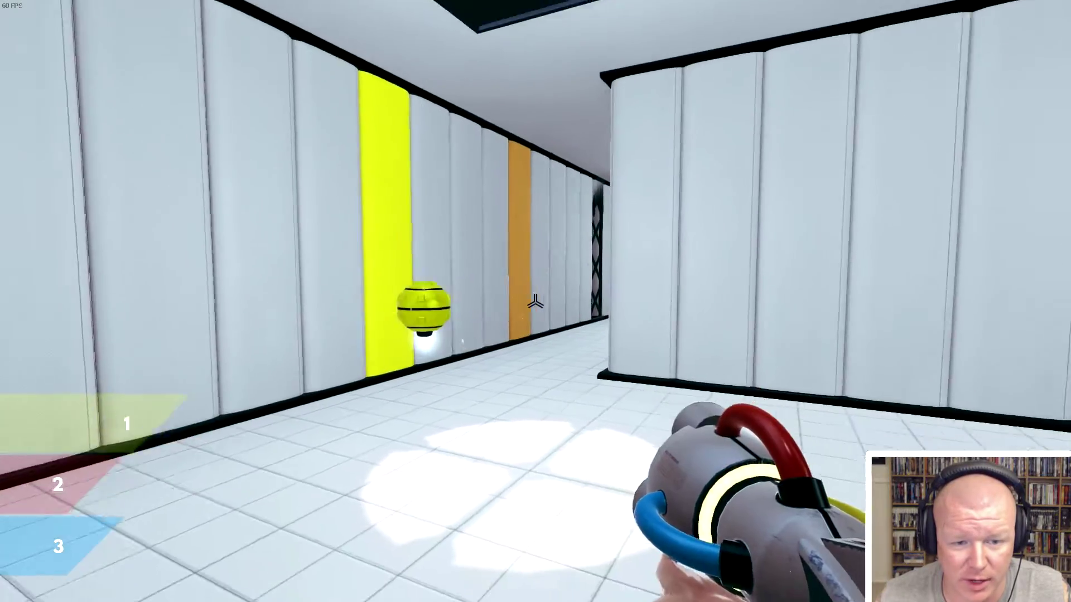
click(535, 301)
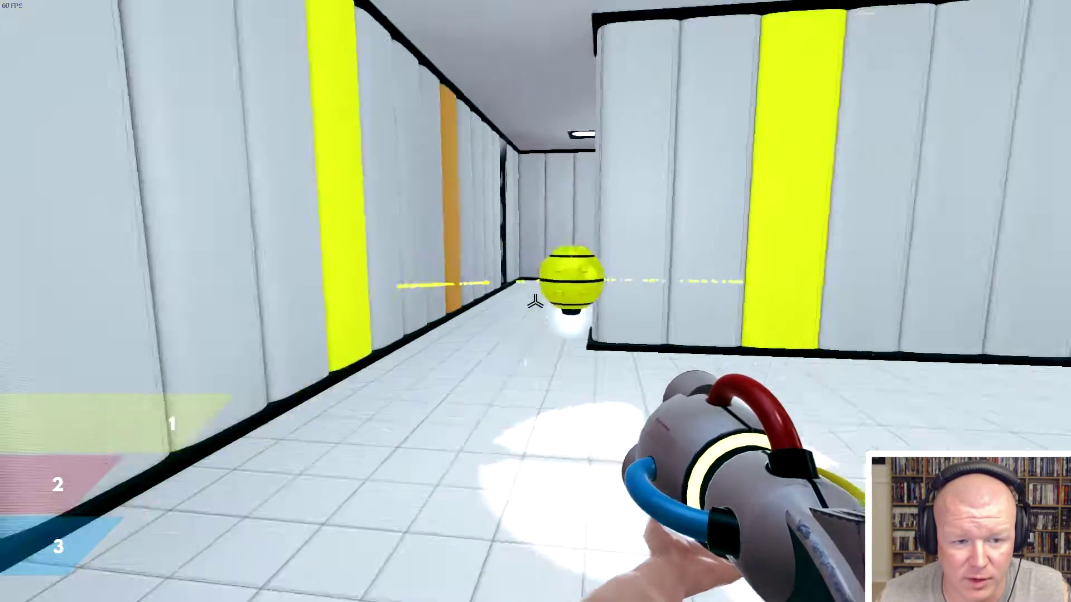
- Alternate red and yellow shots at the wall stripes while heading to the door
key(2)
click(536, 301)
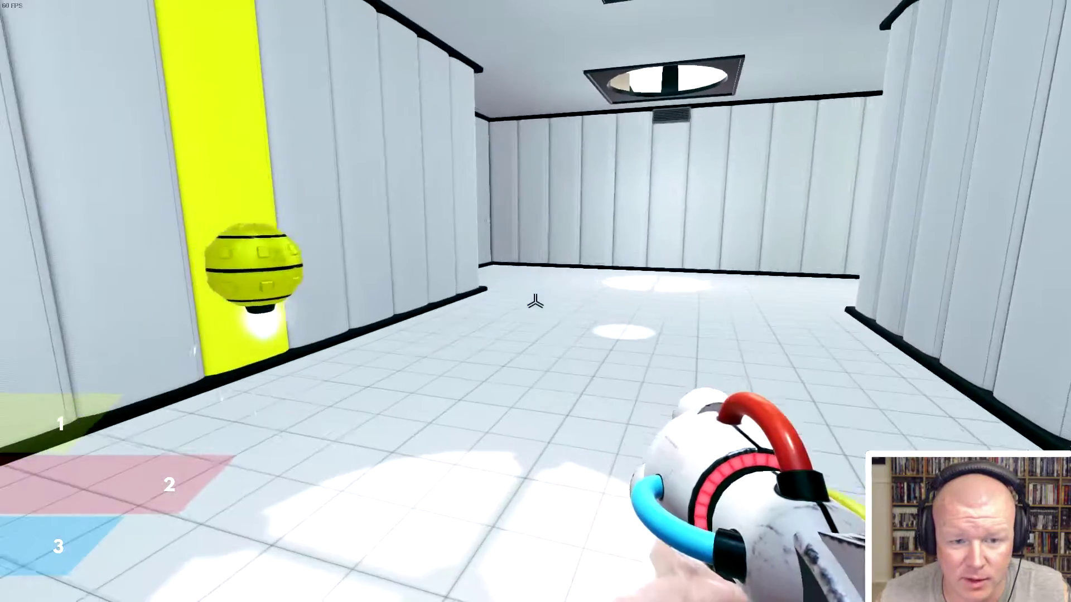
key(1)
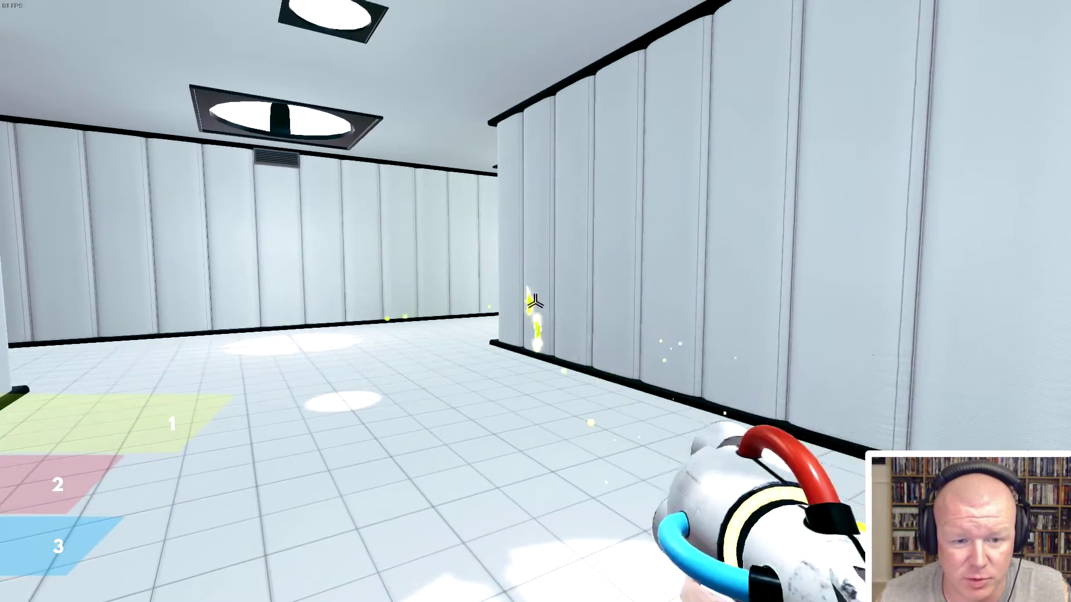
key(2)
click(536, 302)
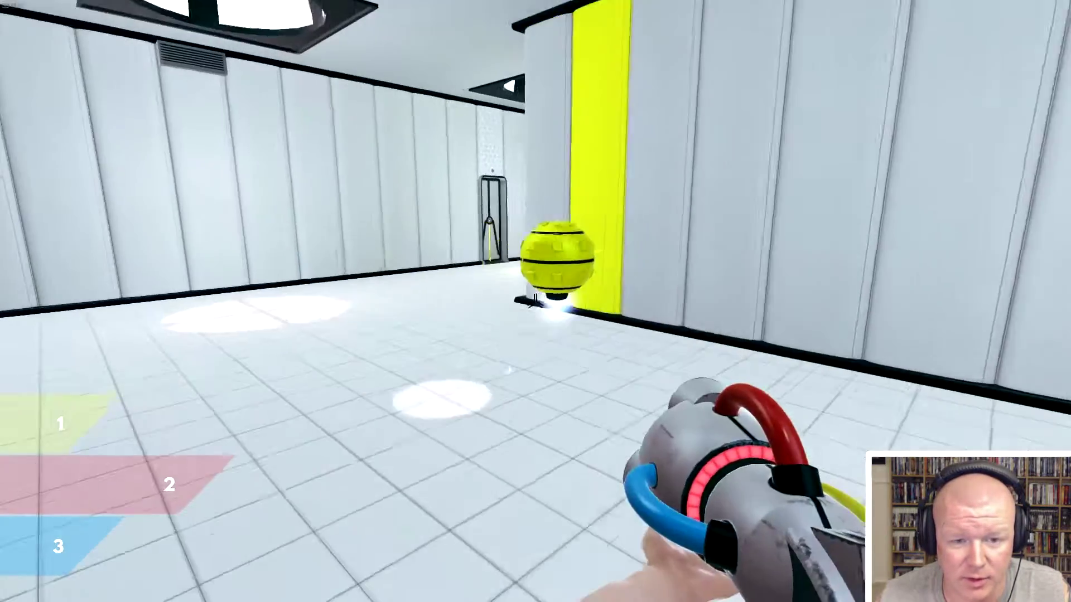
key(w)
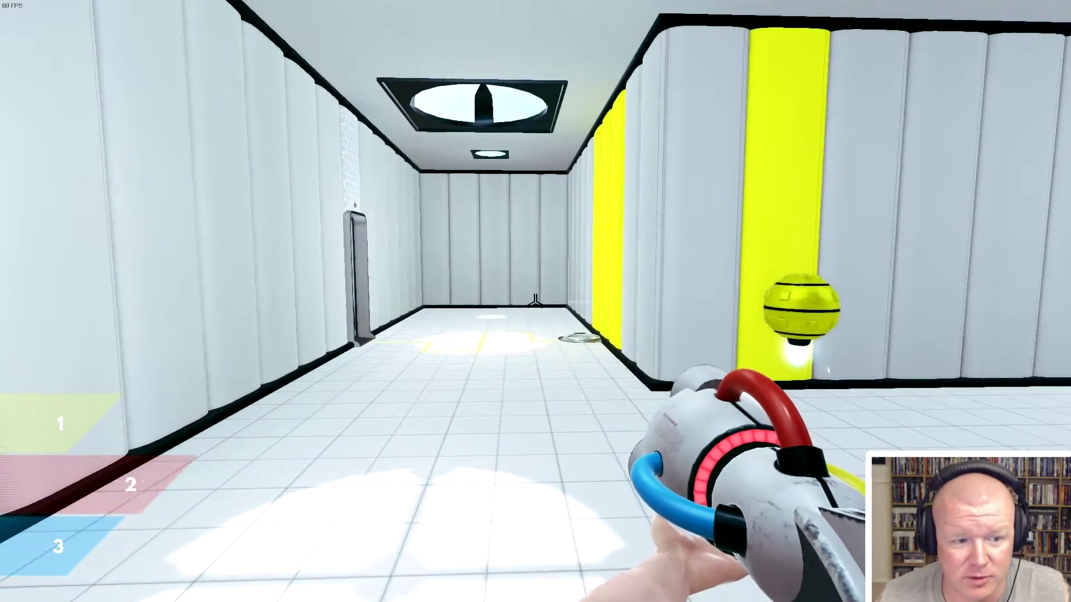
key(1)
click(536, 302)
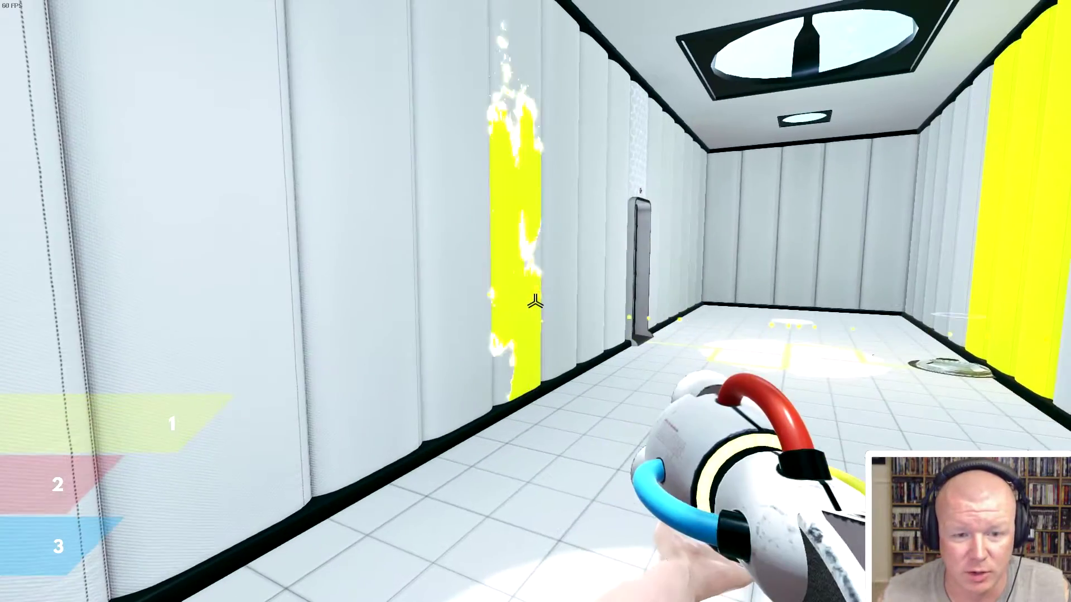
key(2)
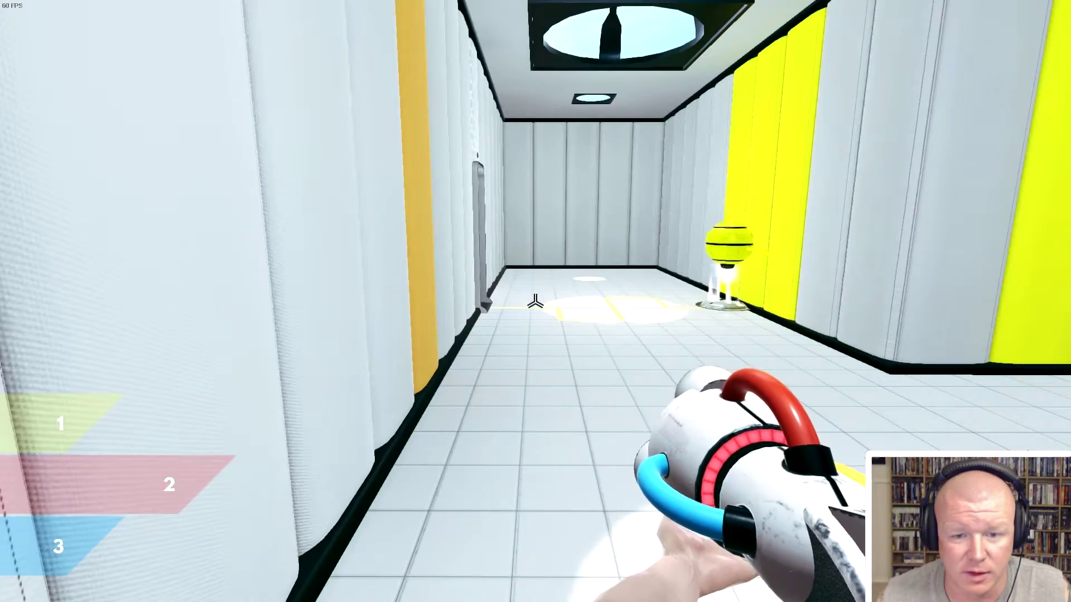
key(w)
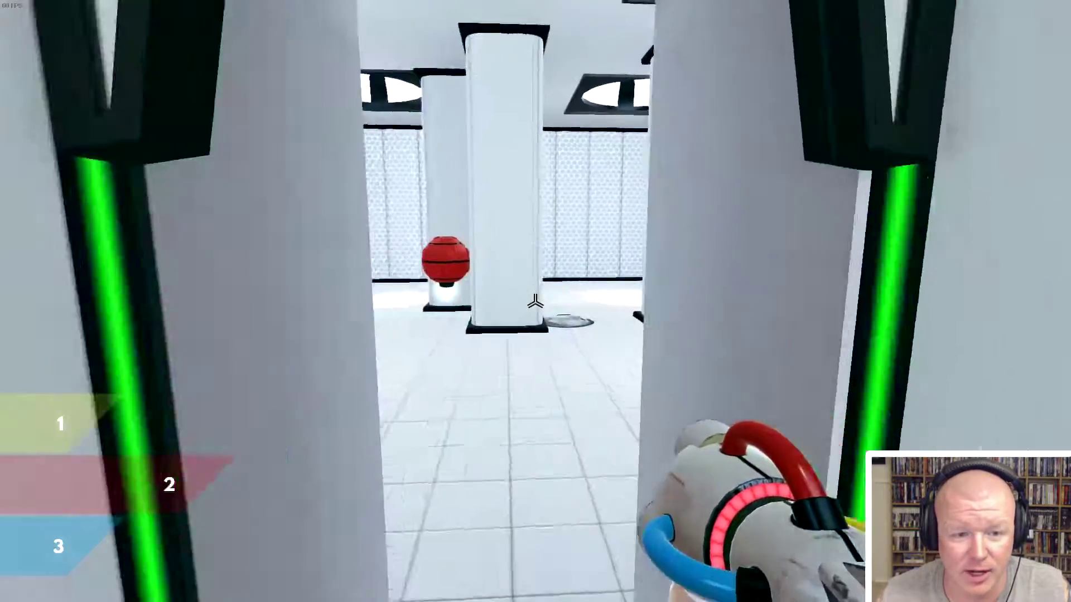
- Circle the pillar by the red orb and shoot red paint beside it
key(w)
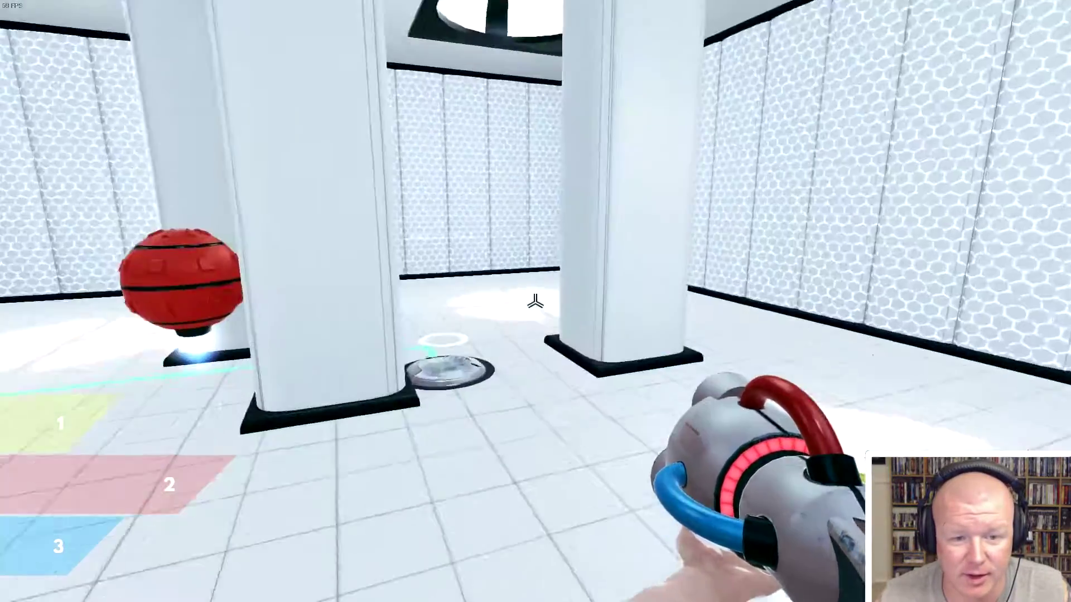
key(w)
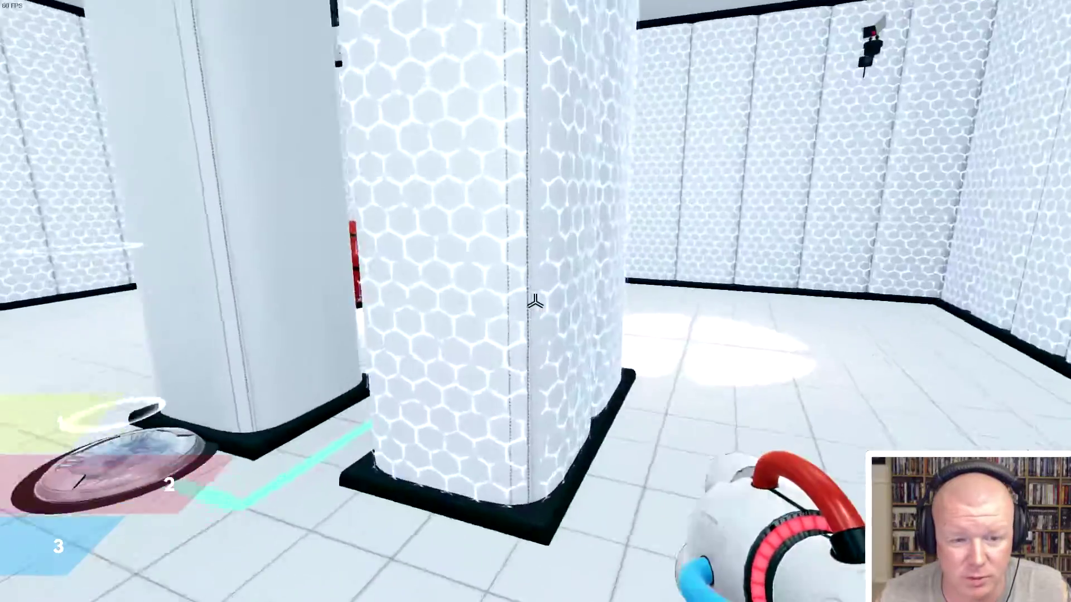
key(w)
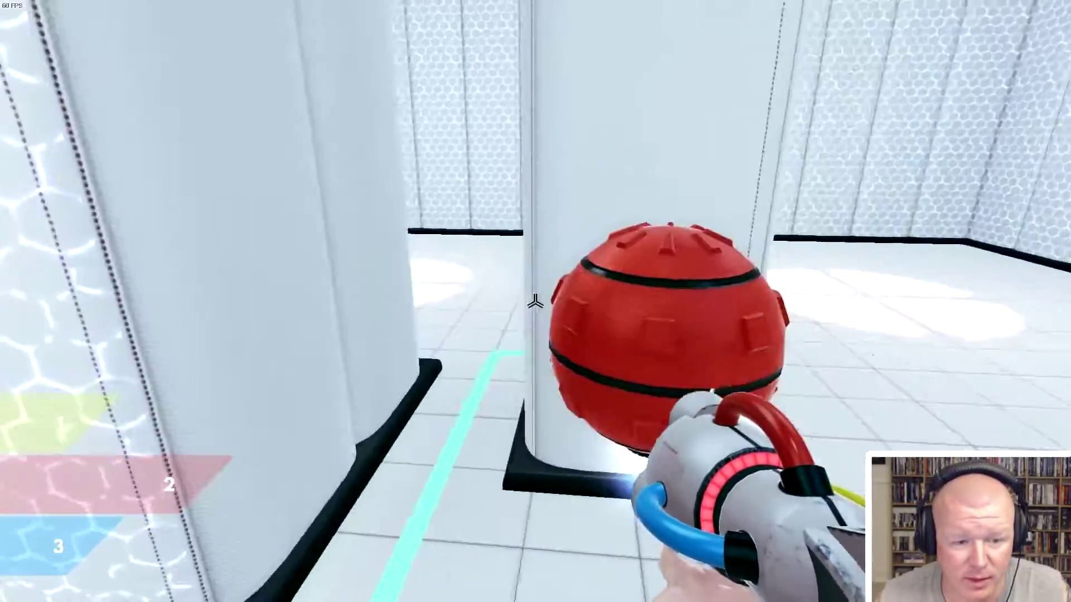
key(s)
key(a)
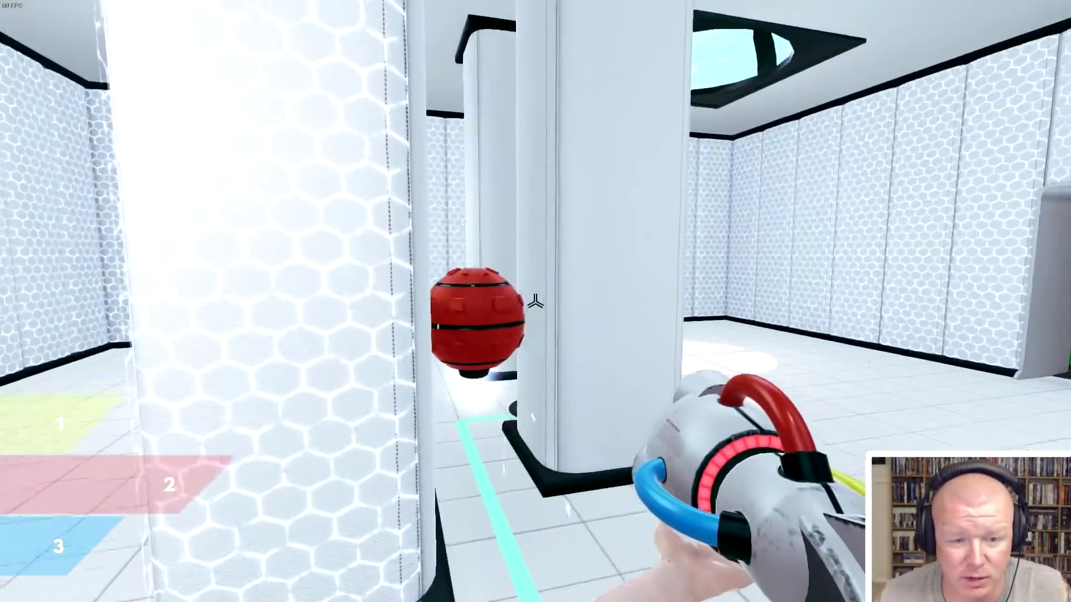
click(535, 301)
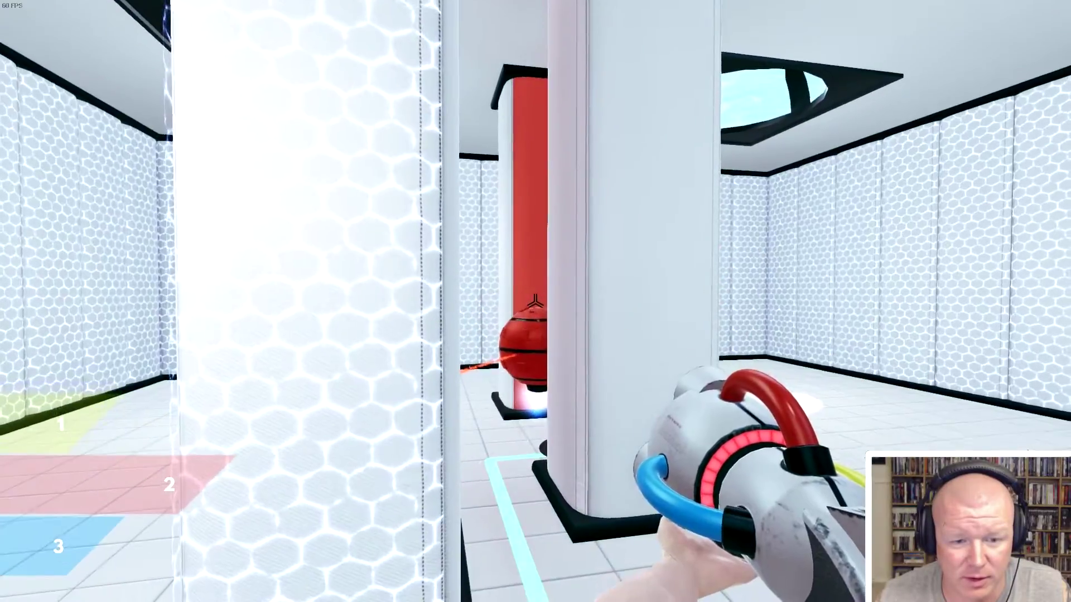
- Walk through the pink-line room and the narrow hex-pillar corridor into the next room
key(d)
key(w)
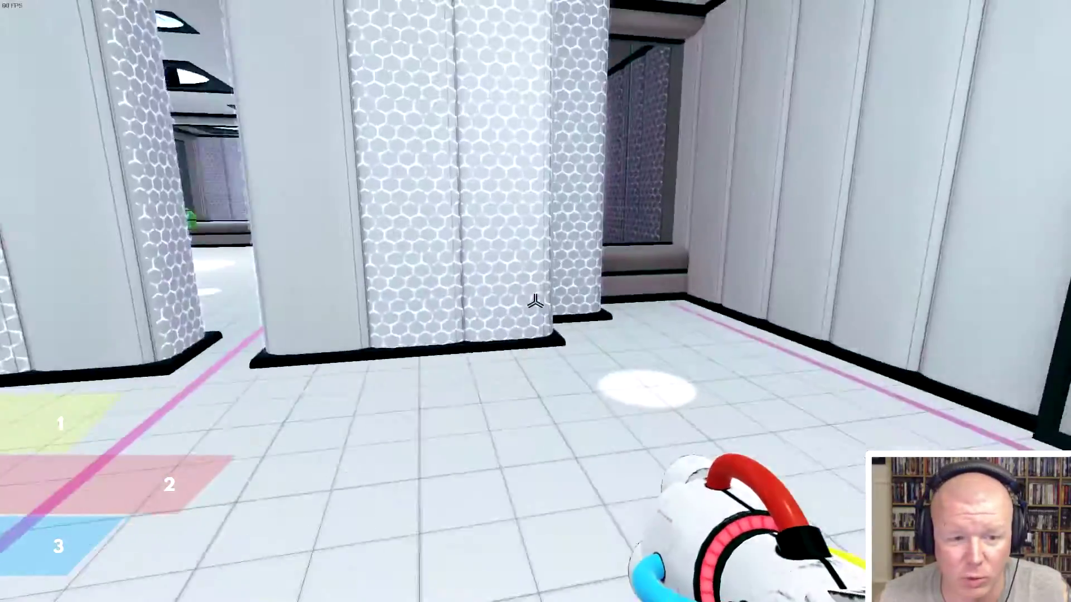
key(w)
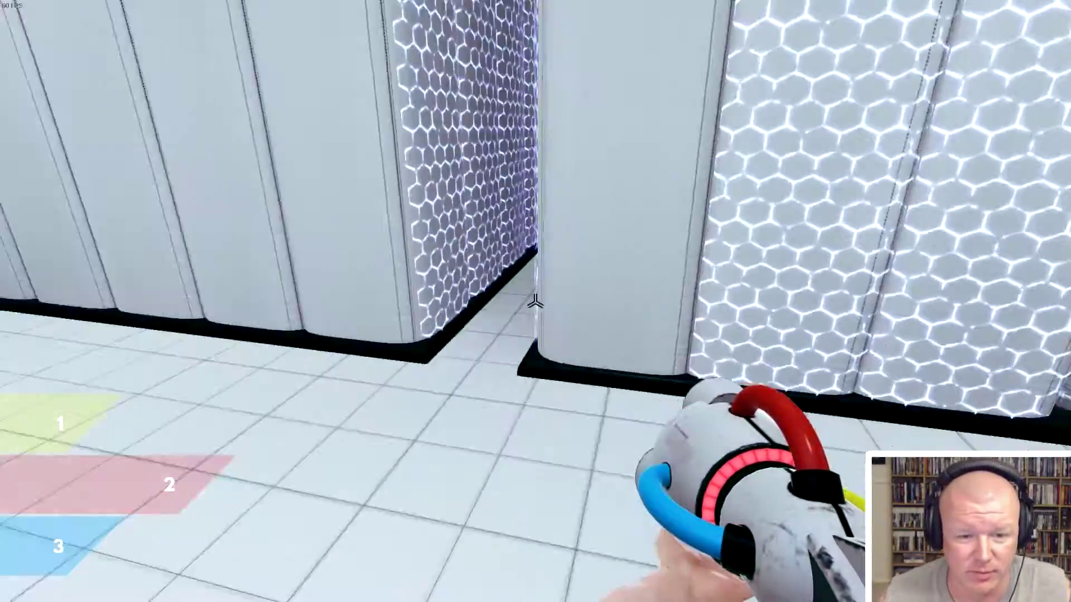
key(w)
key(w)
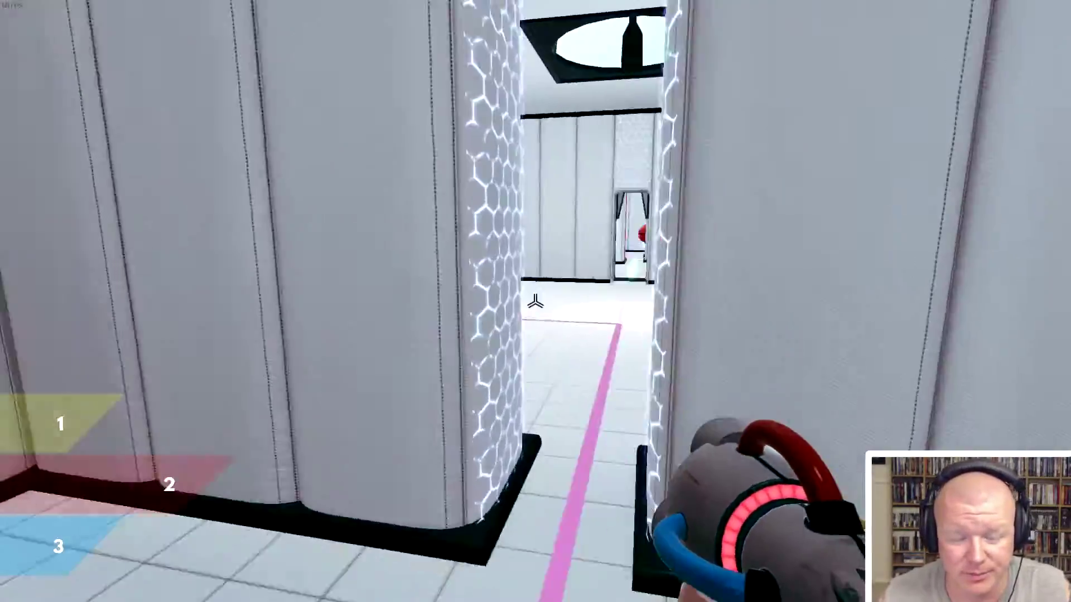
key(w)
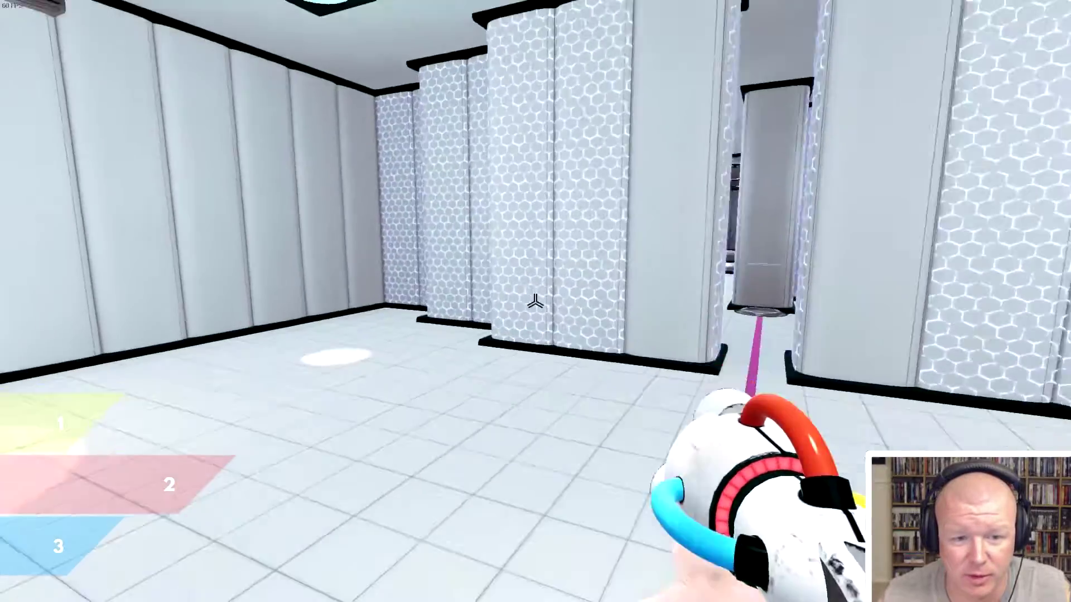
key(w)
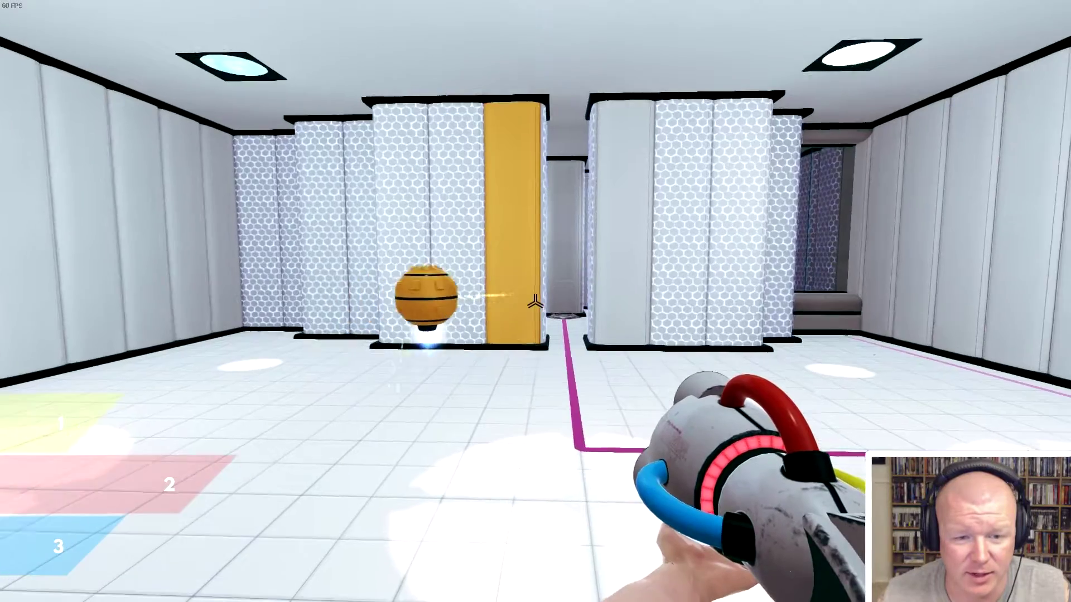
- Paint the pillar ahead, then walk between the orange pillars into the green-orb room
click(536, 301)
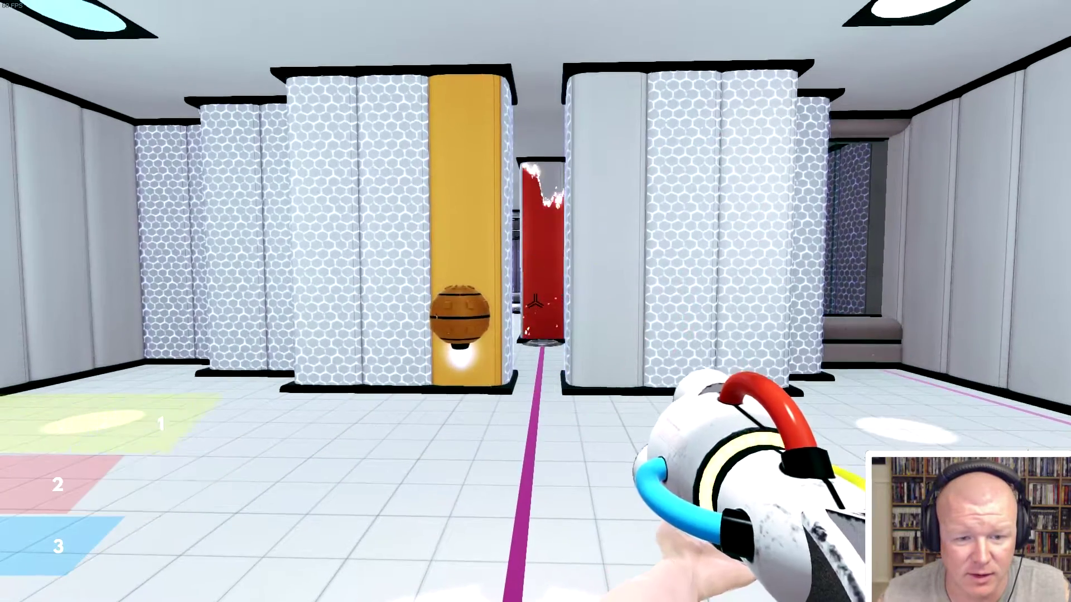
key(w)
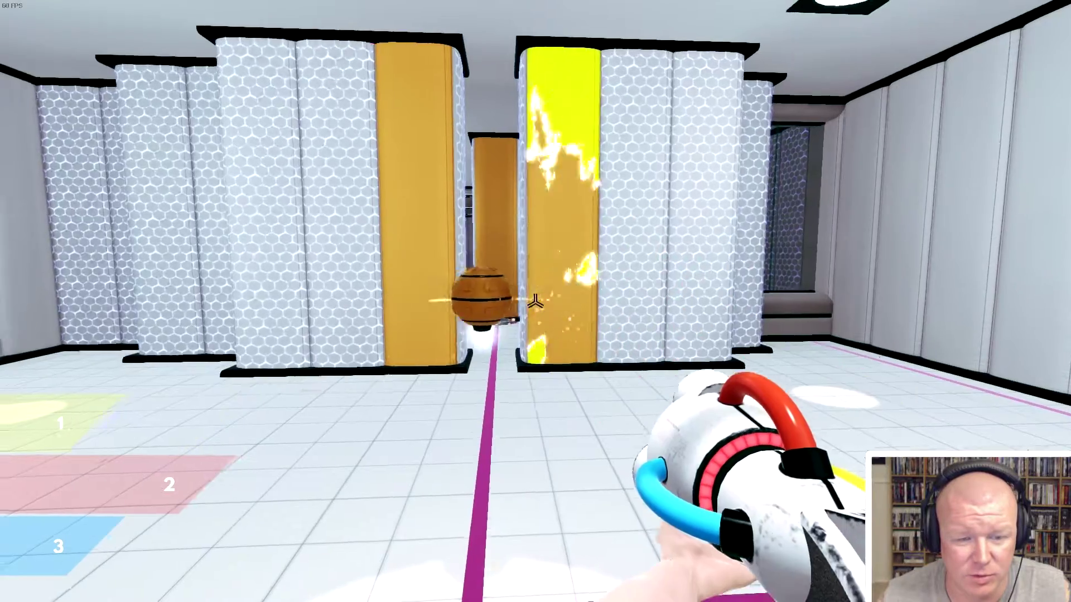
key(w)
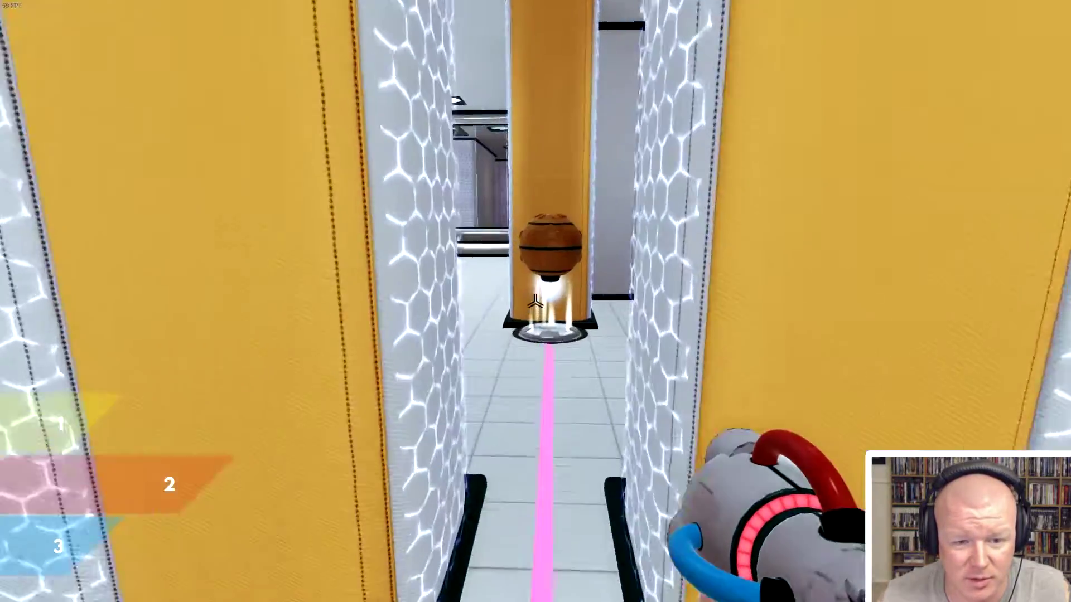
key(w)
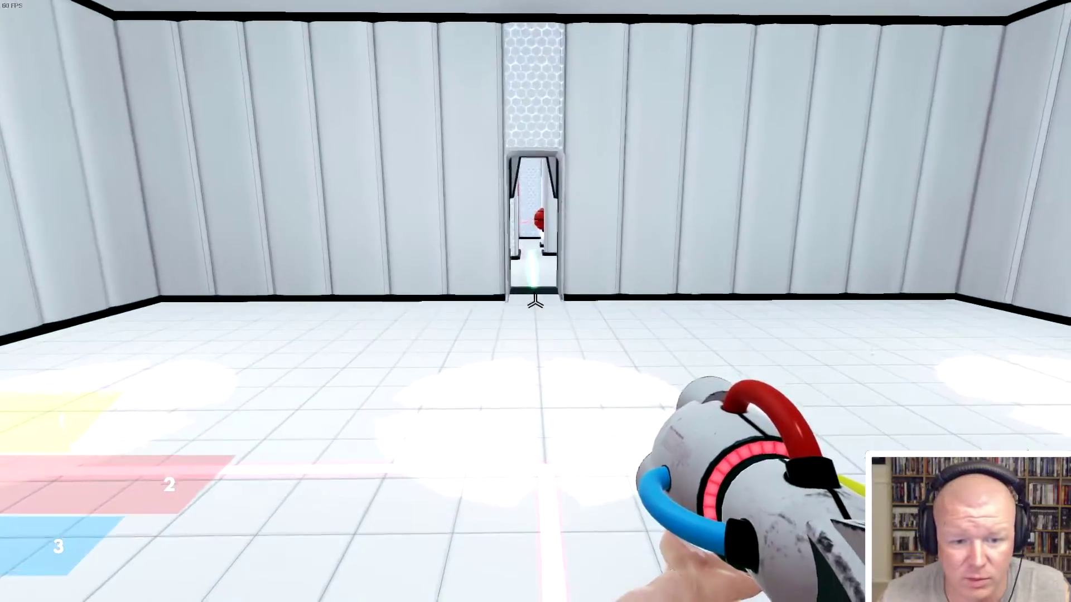
key(w)
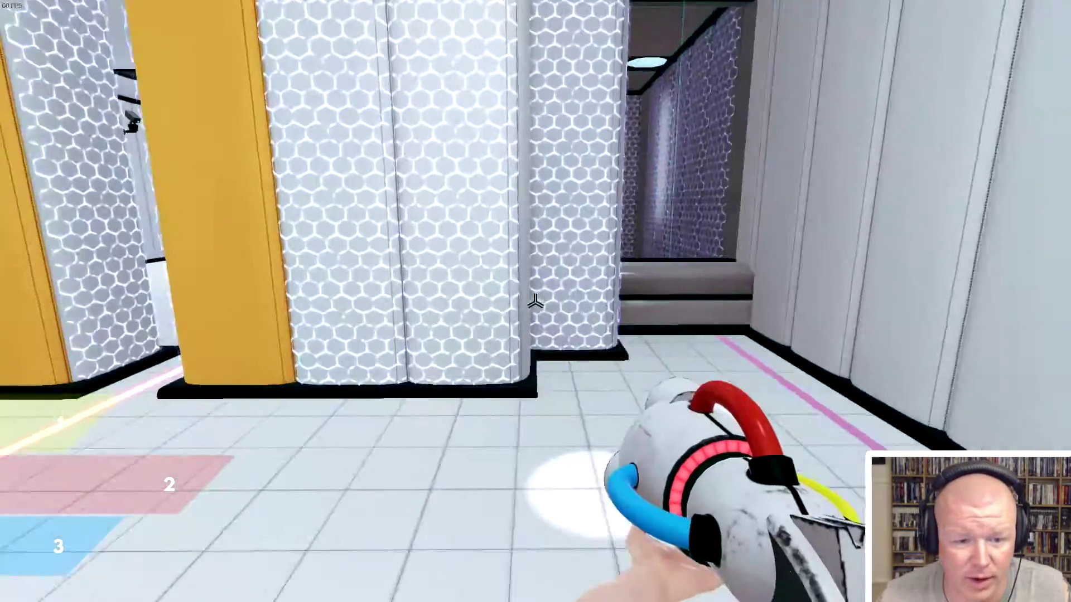
key(w)
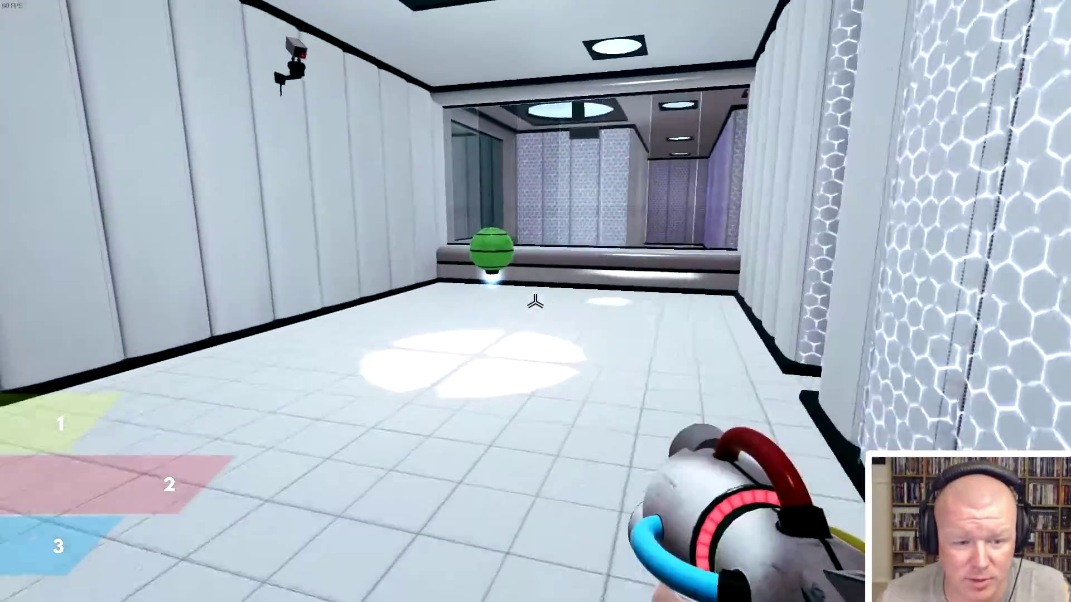
key(w)
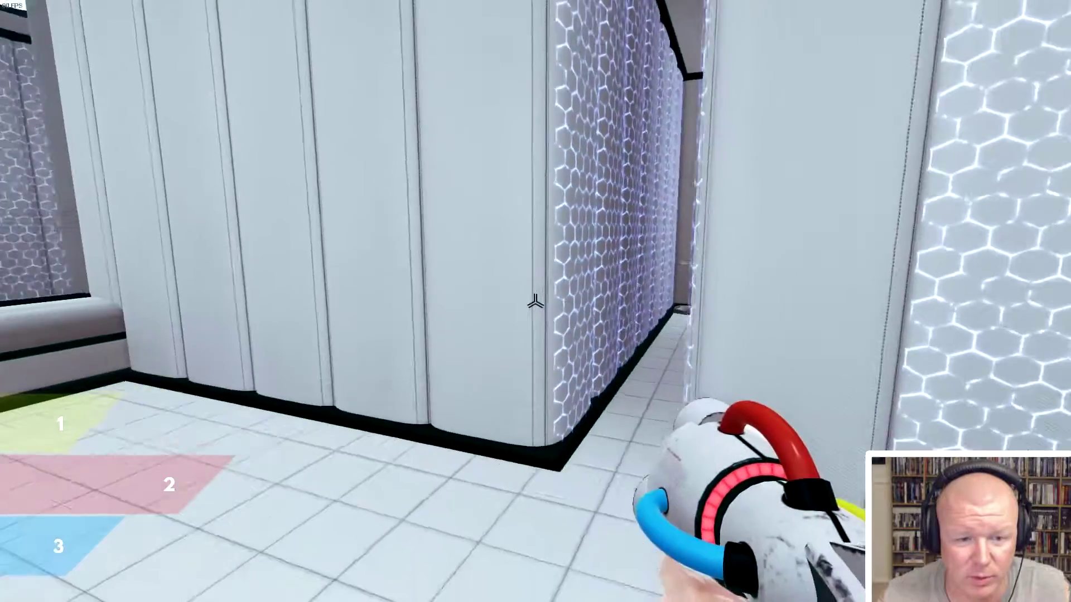
- Coat the white pillar blue, then switch to yellow (1) to turn it green
click(535, 301)
right_click(536, 302)
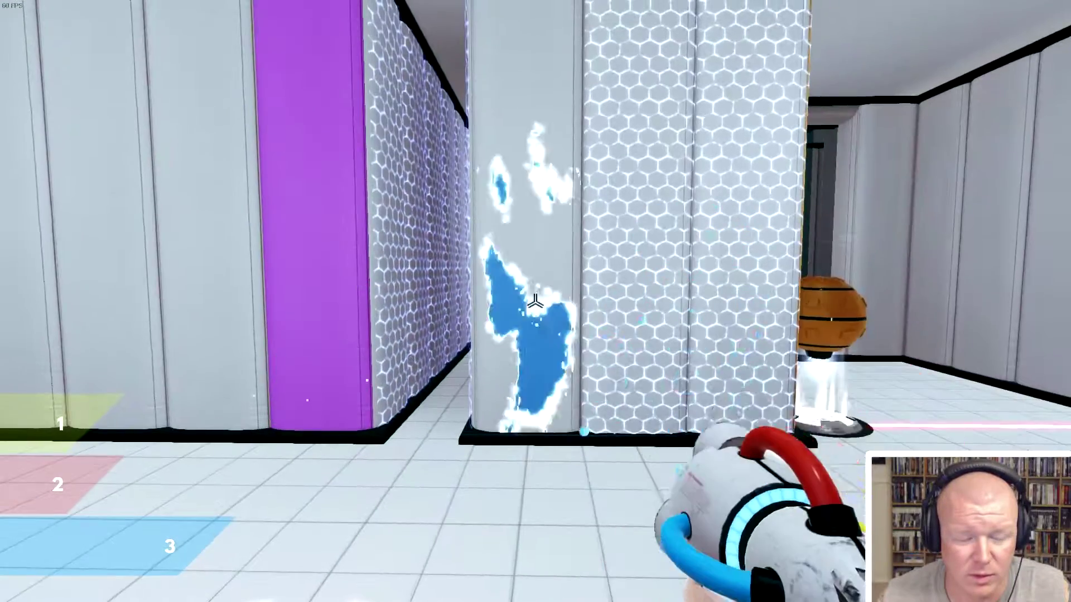
right_click(535, 301)
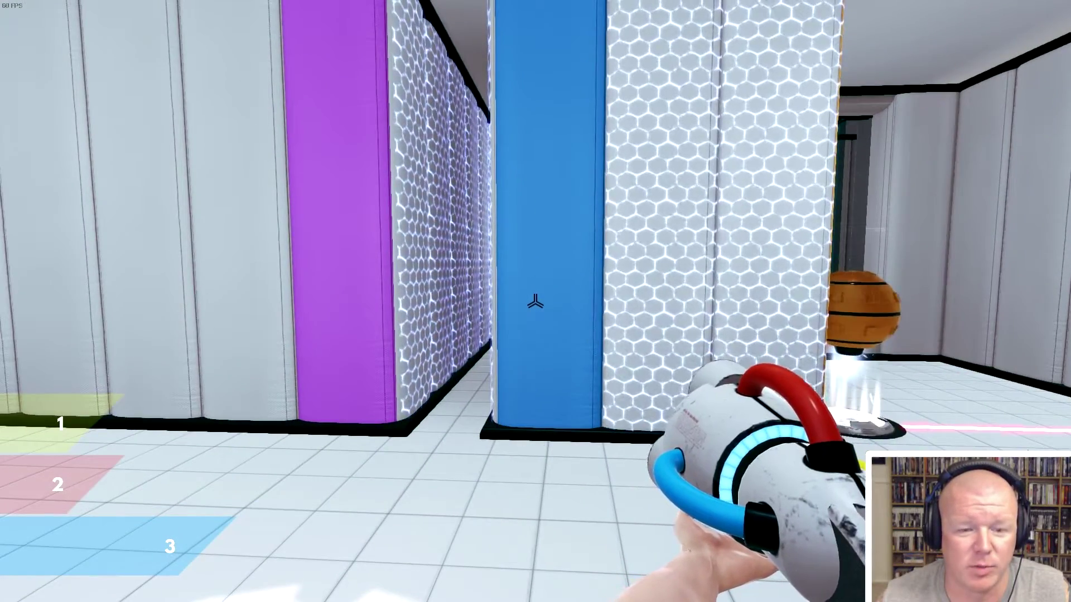
key(1)
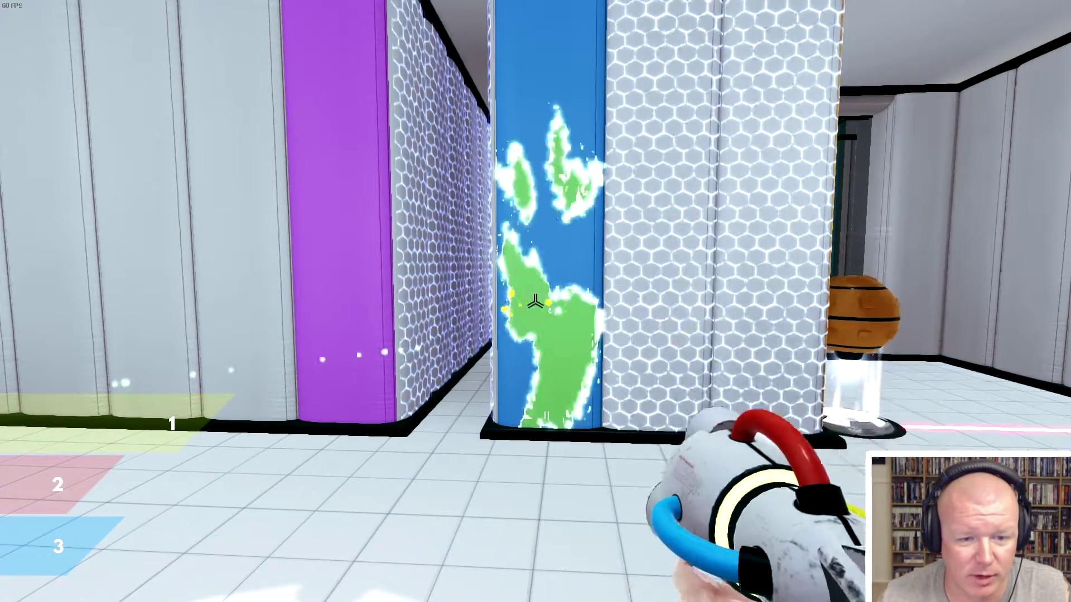
click(536, 302)
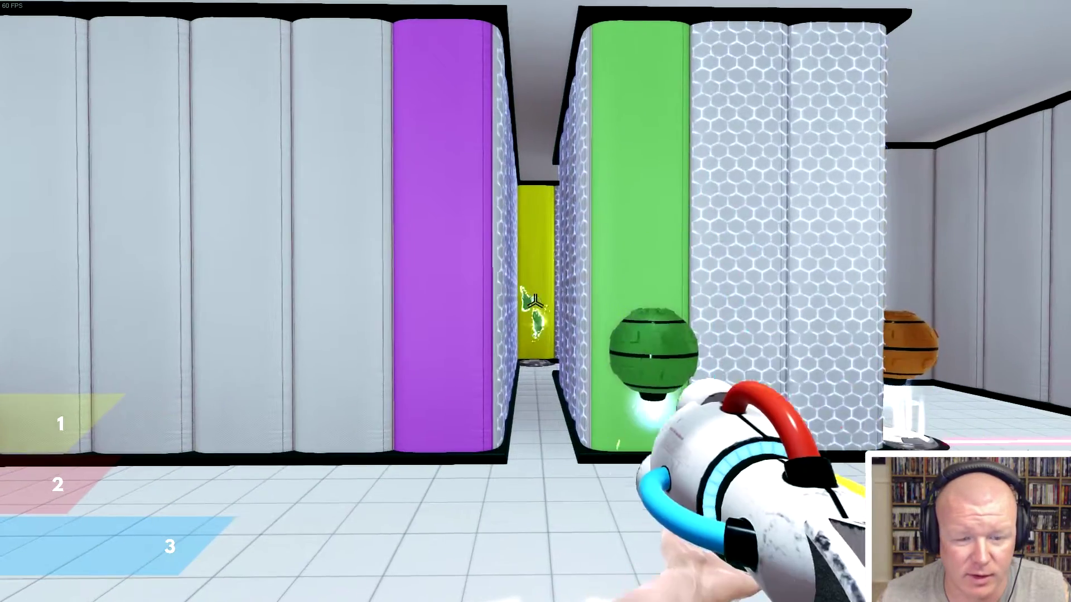
- Walk through the hex-pillar corridors past the green orb toward the exit
key(s)
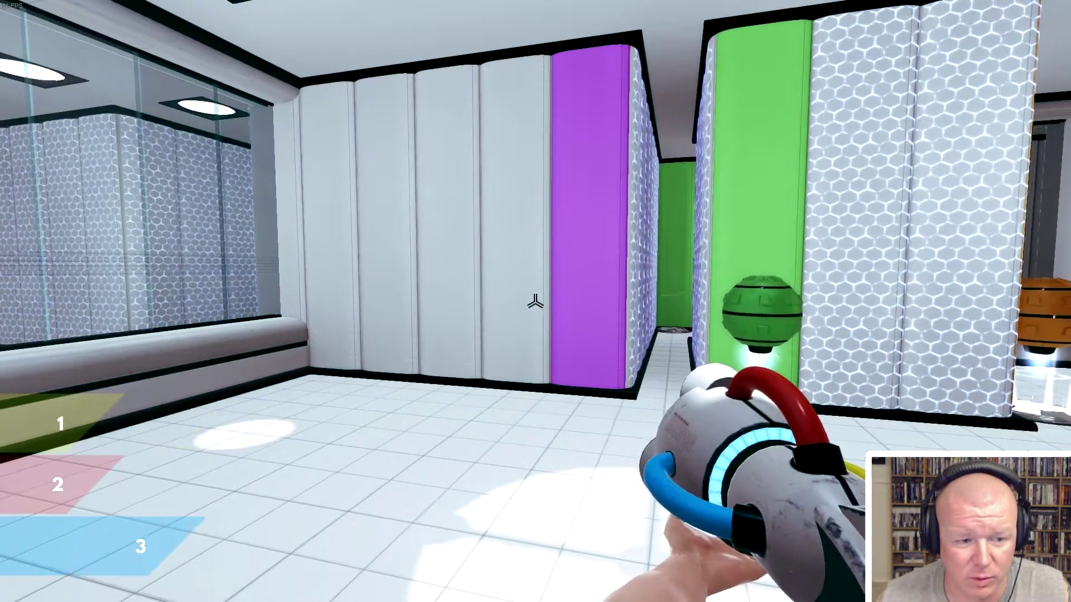
key(s)
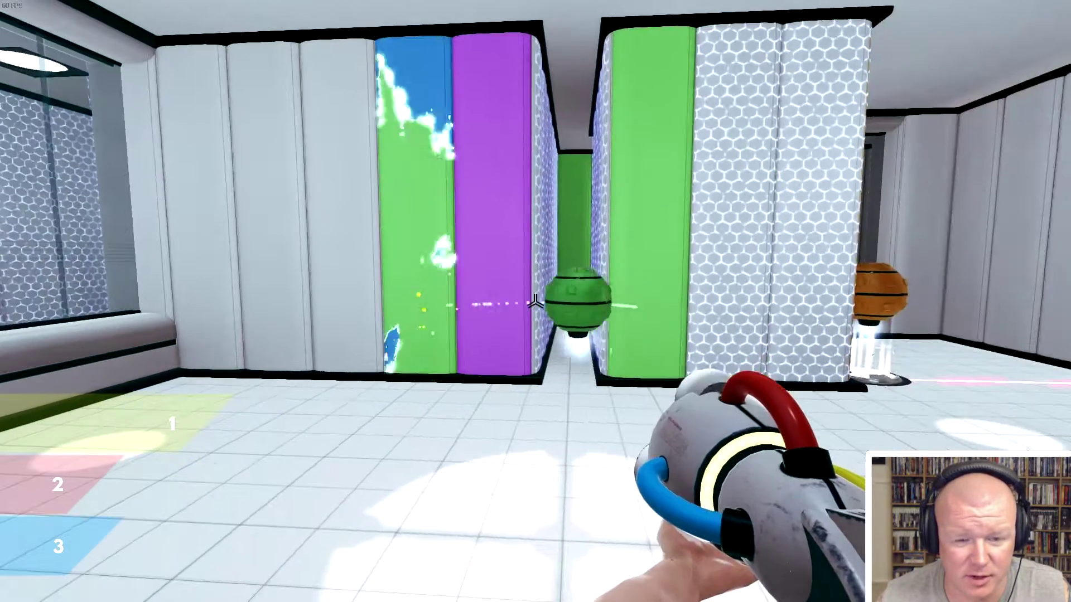
key(w)
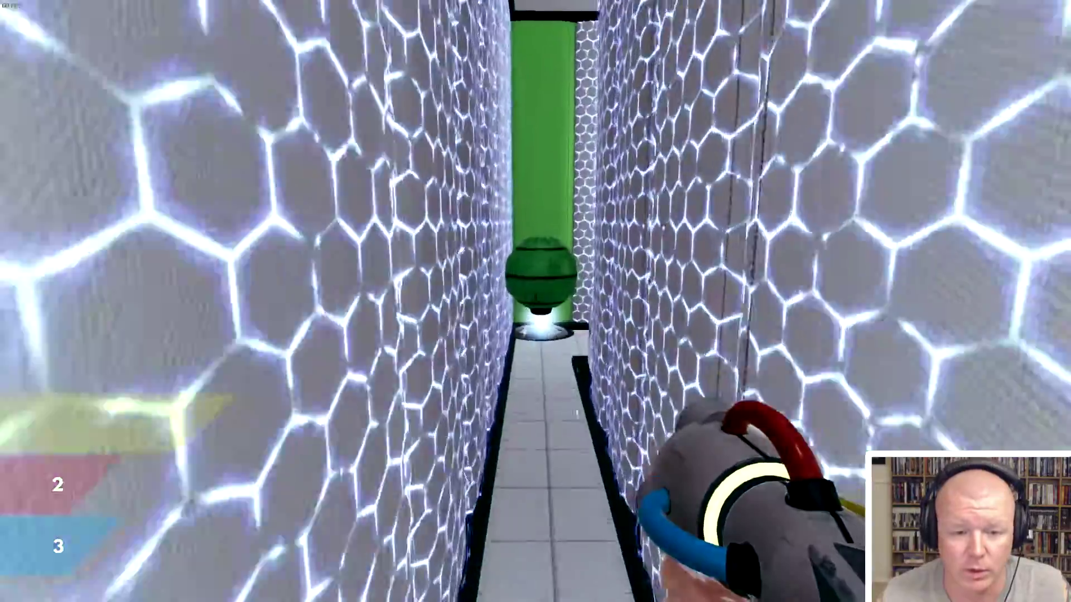
key(s)
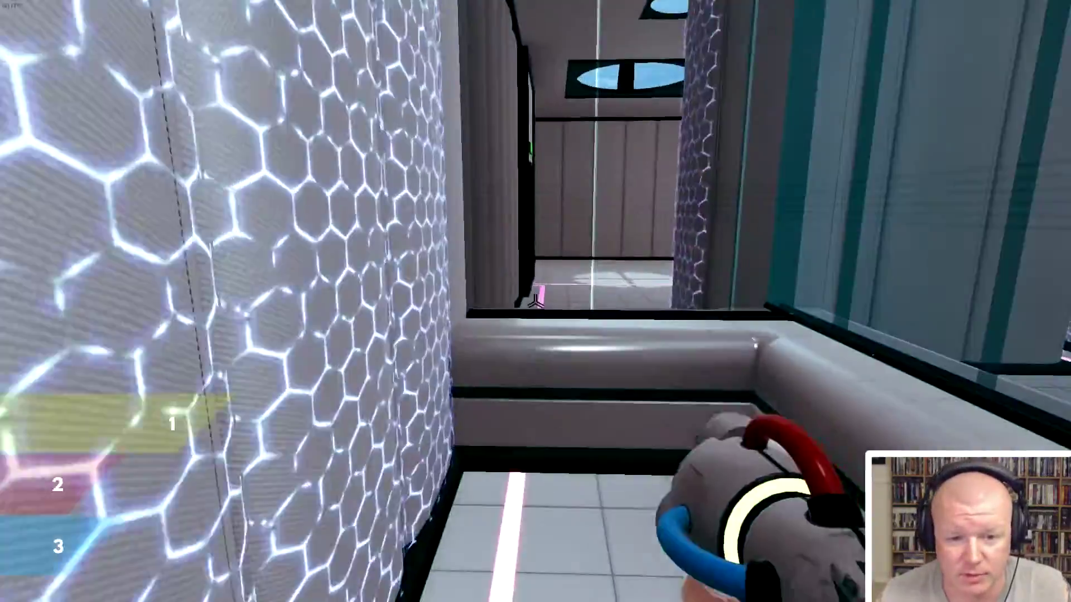
key(w)
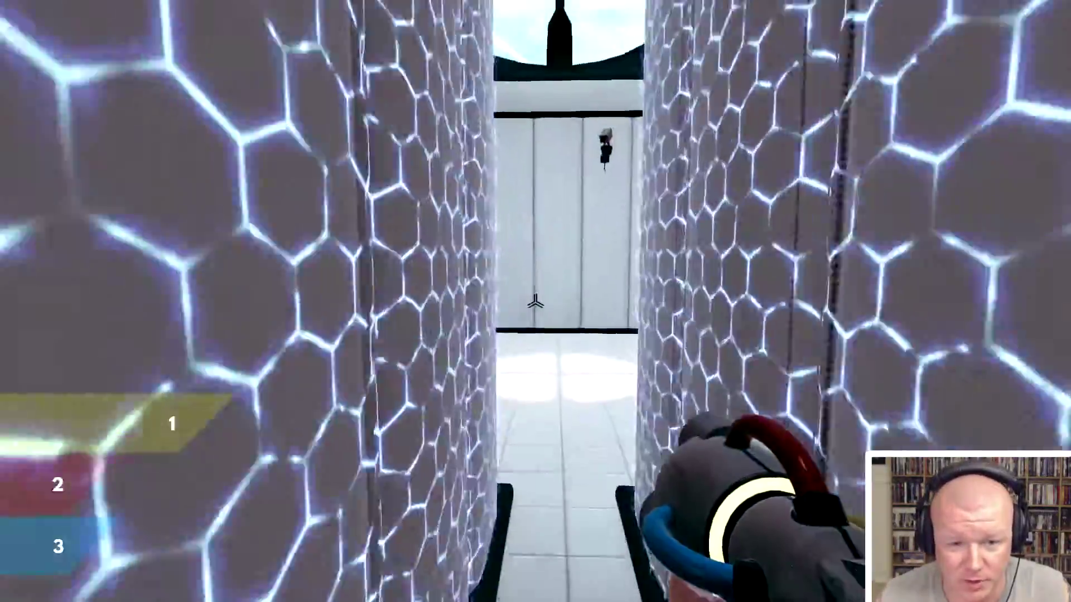
key(w)
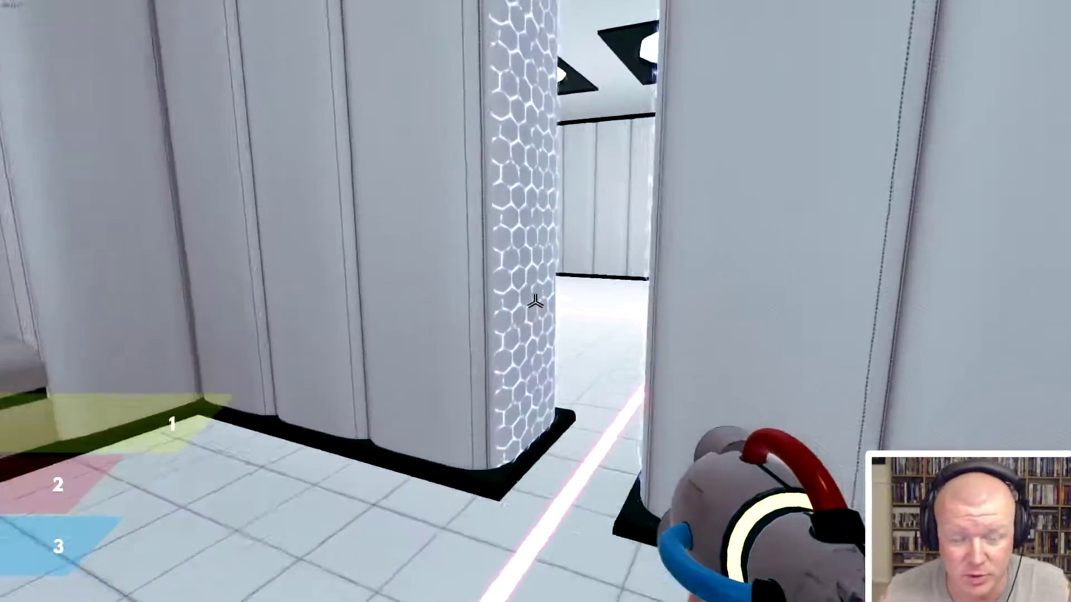
key(w)
key(w)
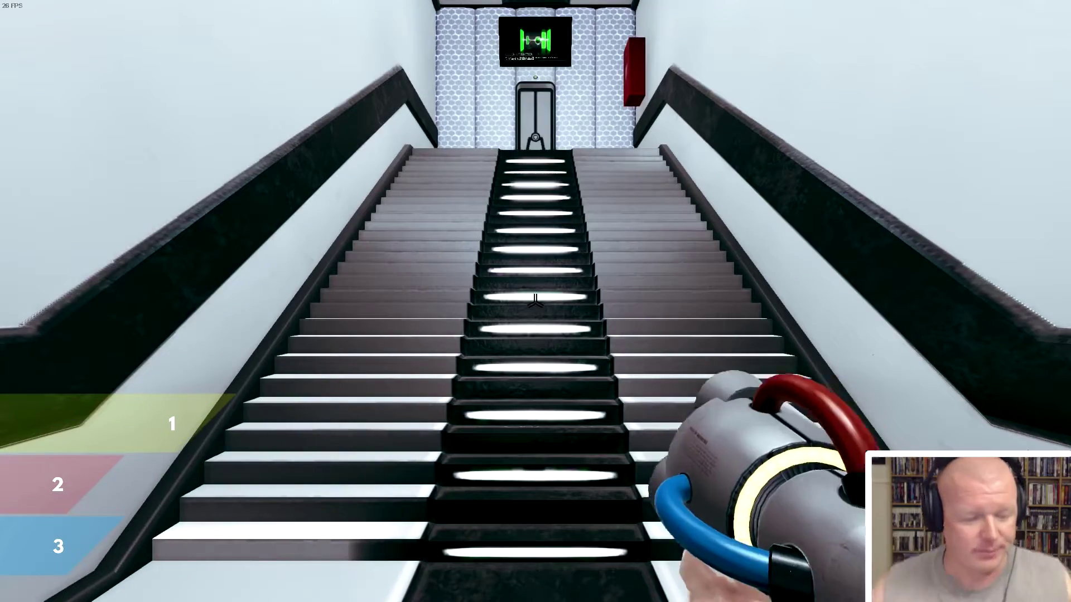
- Climb the staircase and pass through the top door into the coloured-pillar corridor
key(w)
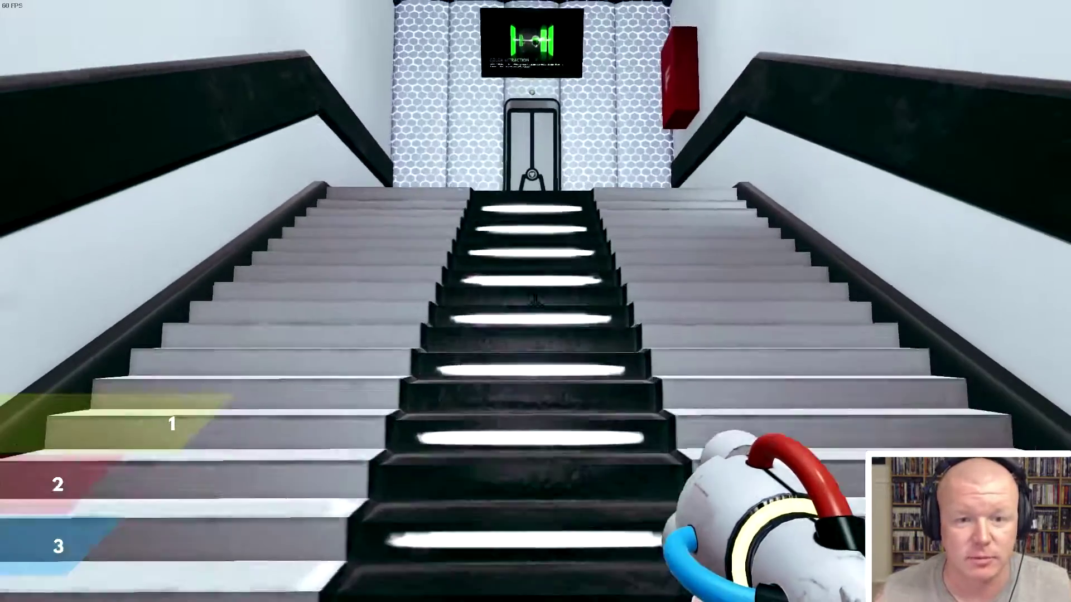
key(w)
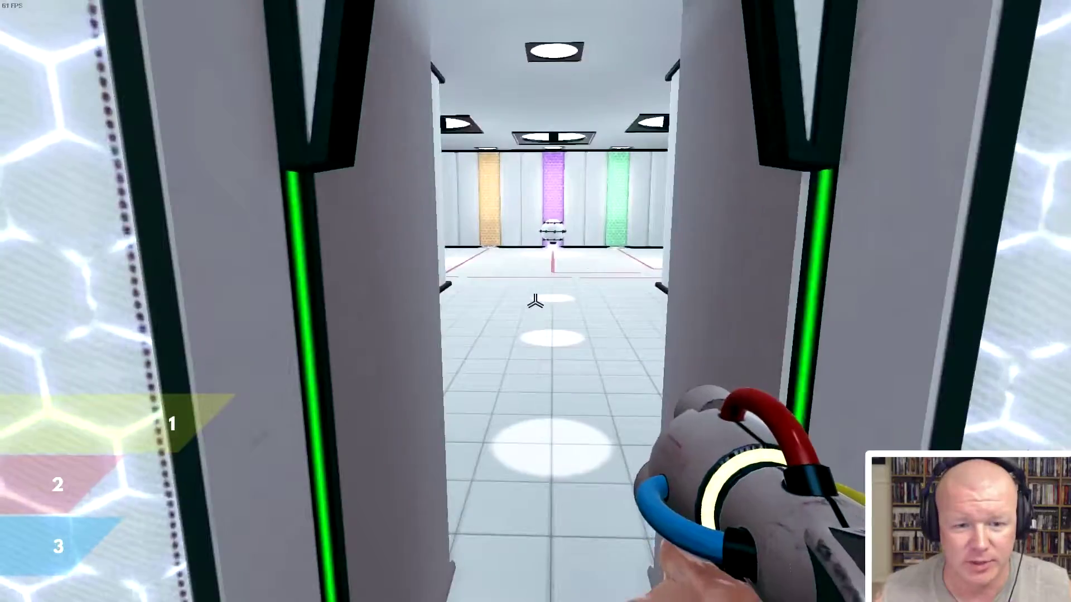
key(w)
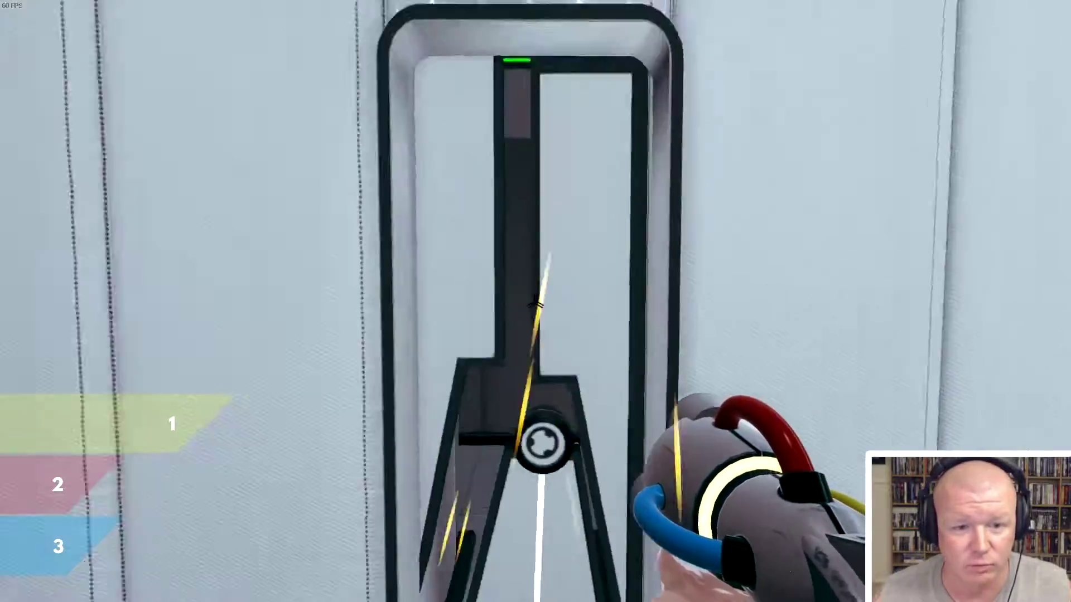
key(s)
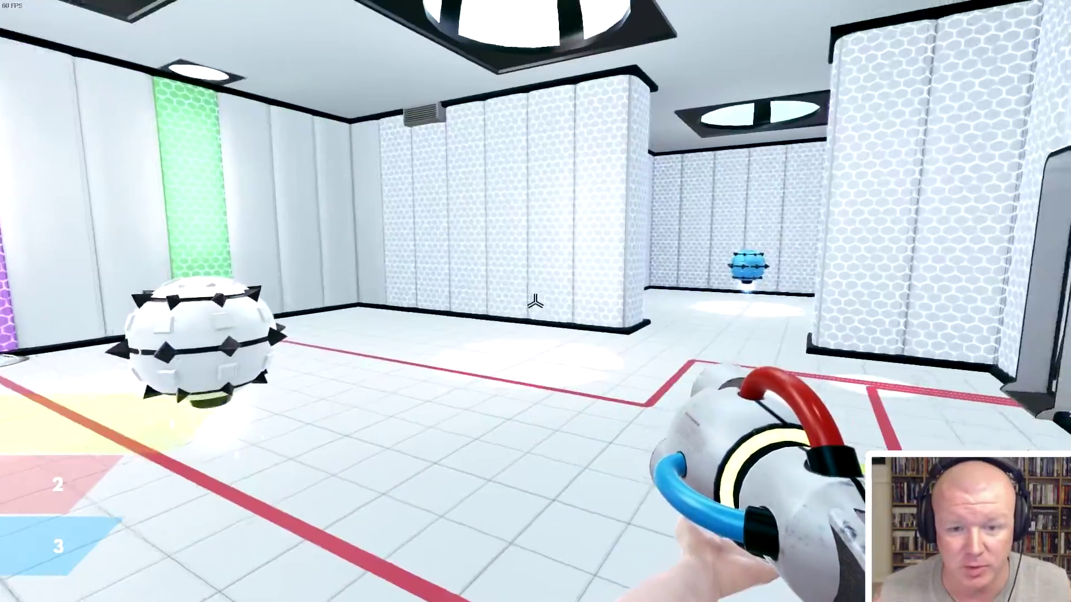
- Walk past the central pillar door and spiked balls into the blue-ball room
key(w)
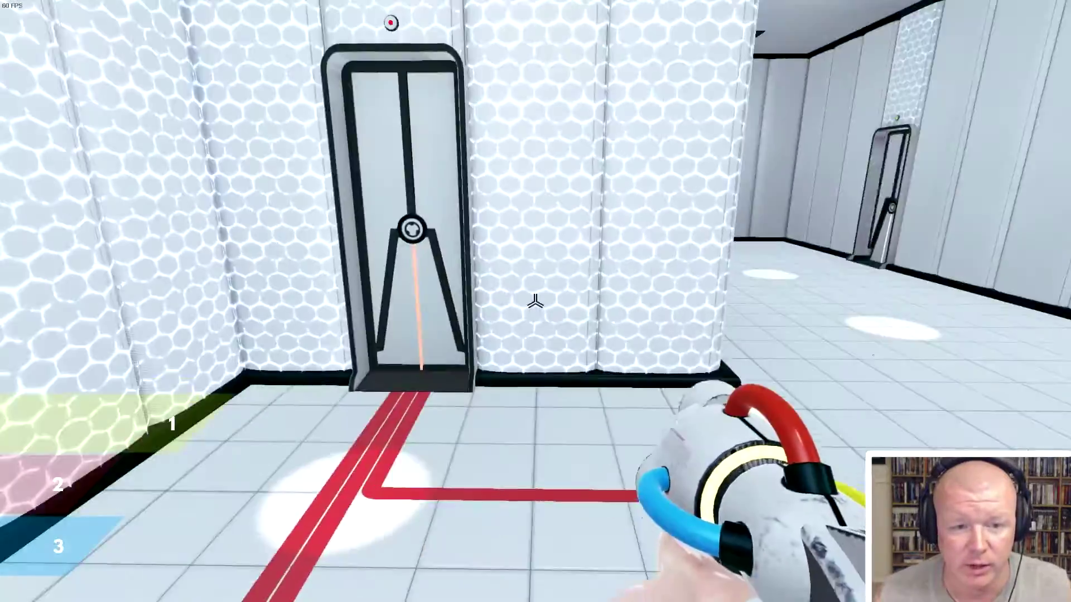
key(w)
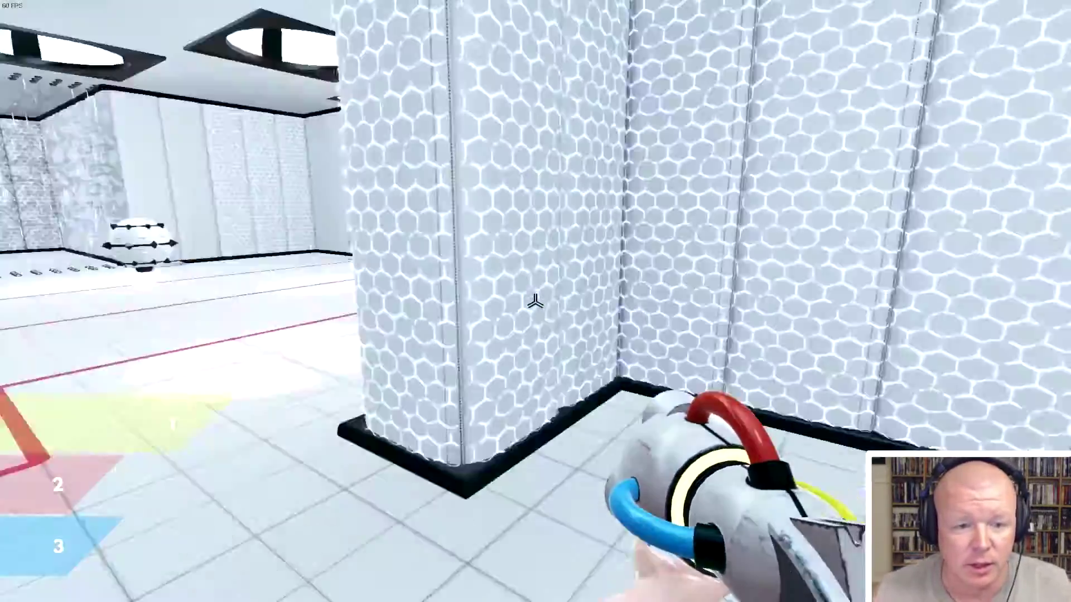
key(w)
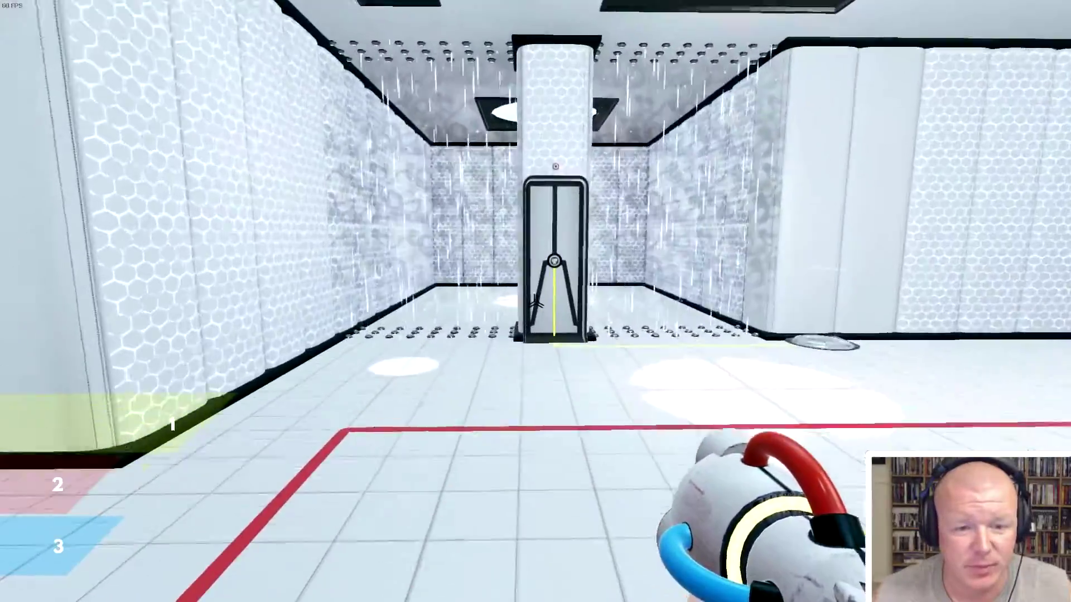
key(w)
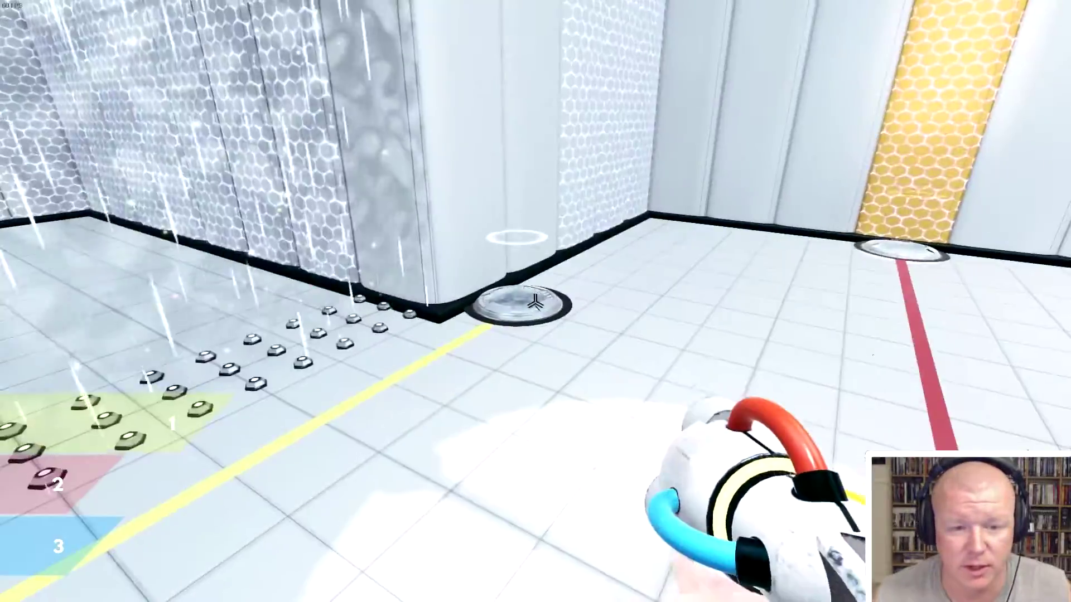
key(w)
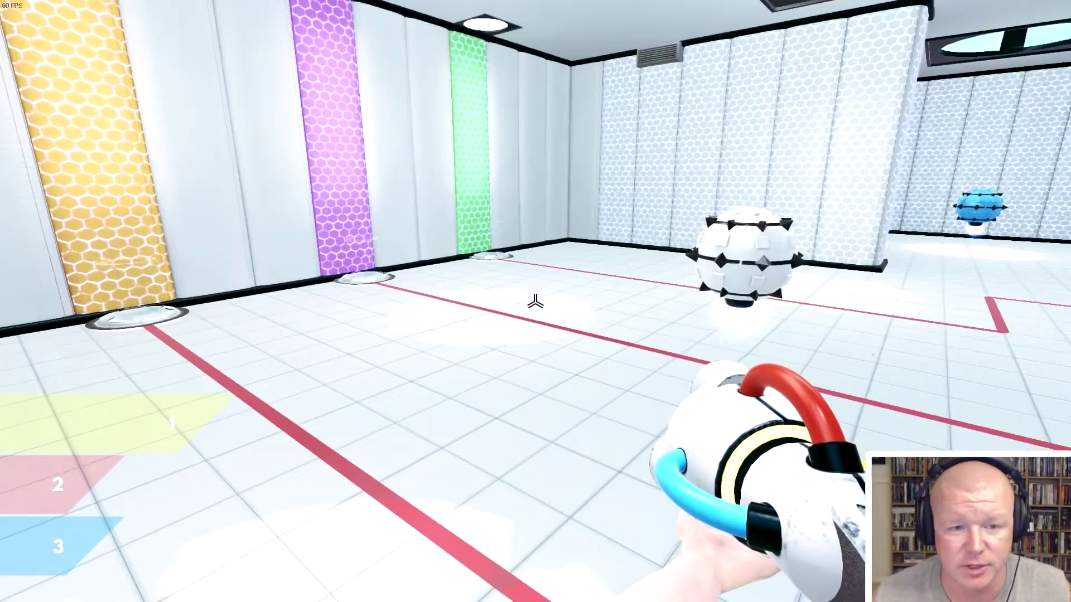
key(w)
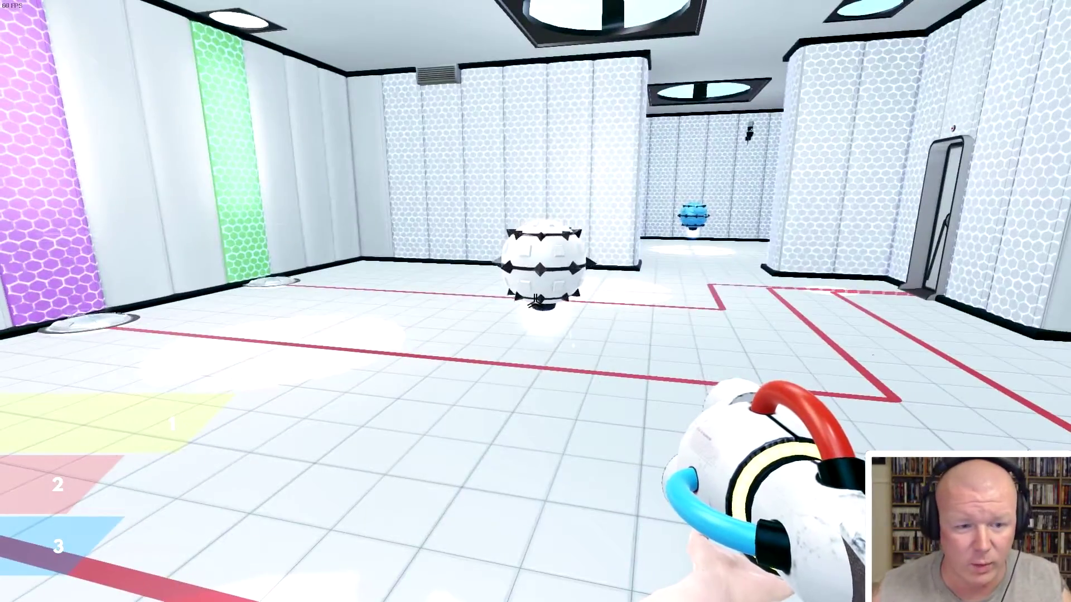
key(w)
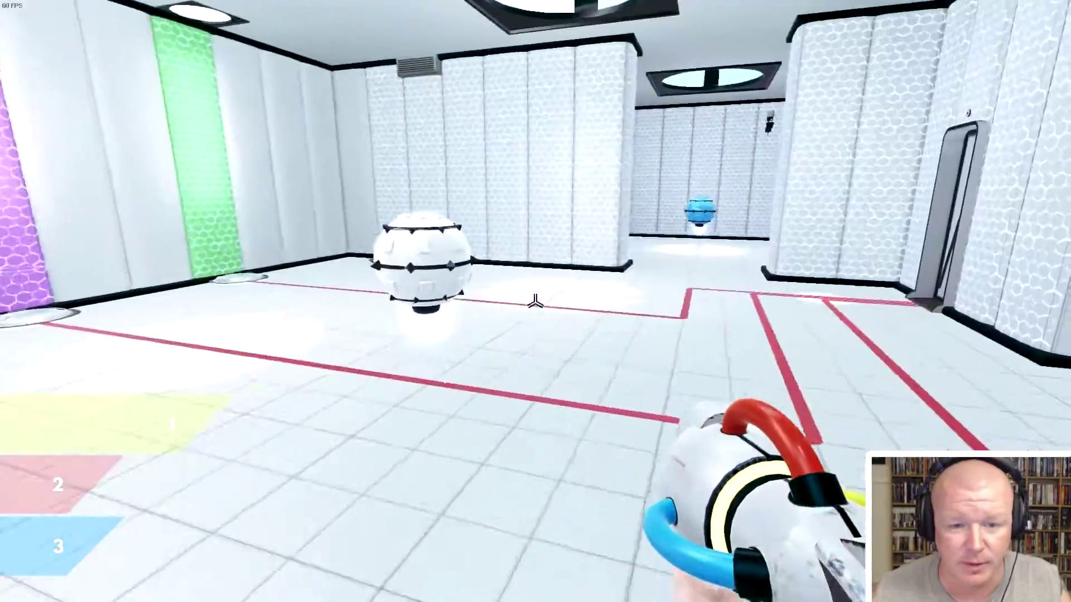
key(w)
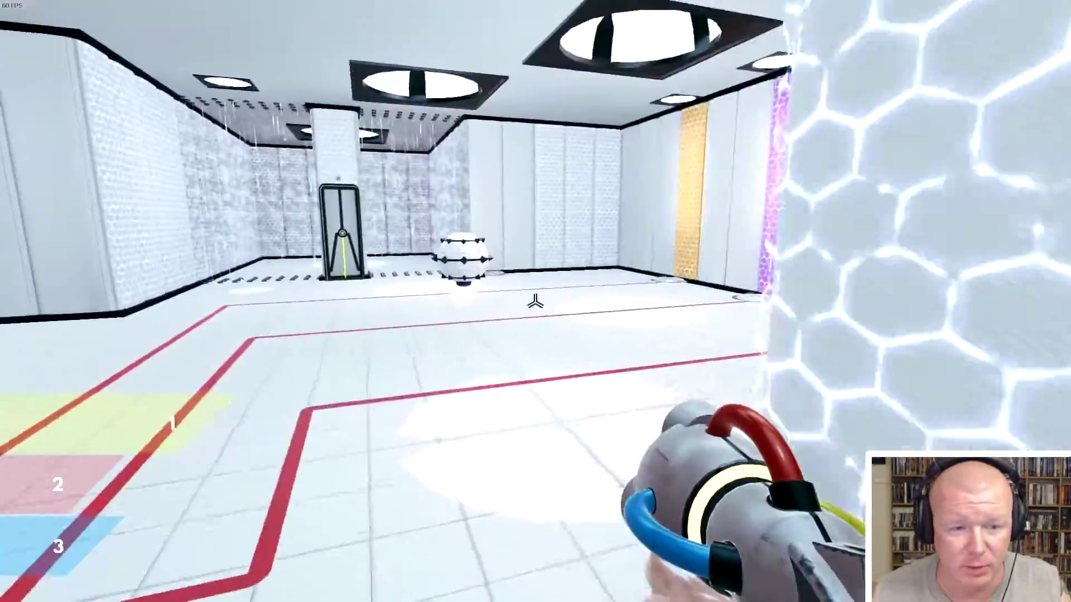
key(w)
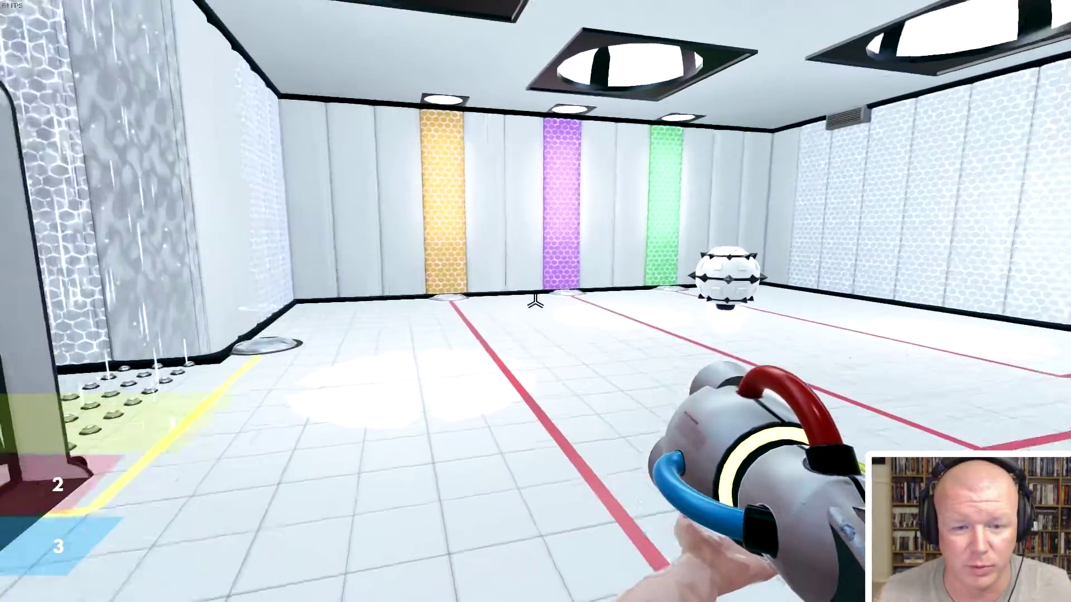
key(w)
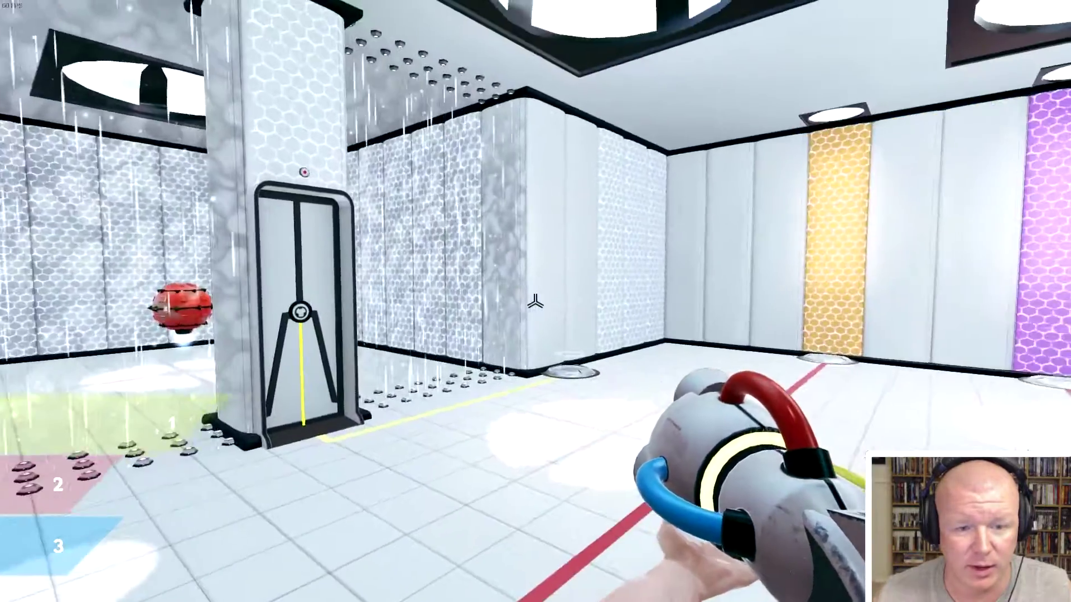
- Fire yellow paint at the pillar doorway and launch the red droid back through it
click(536, 301)
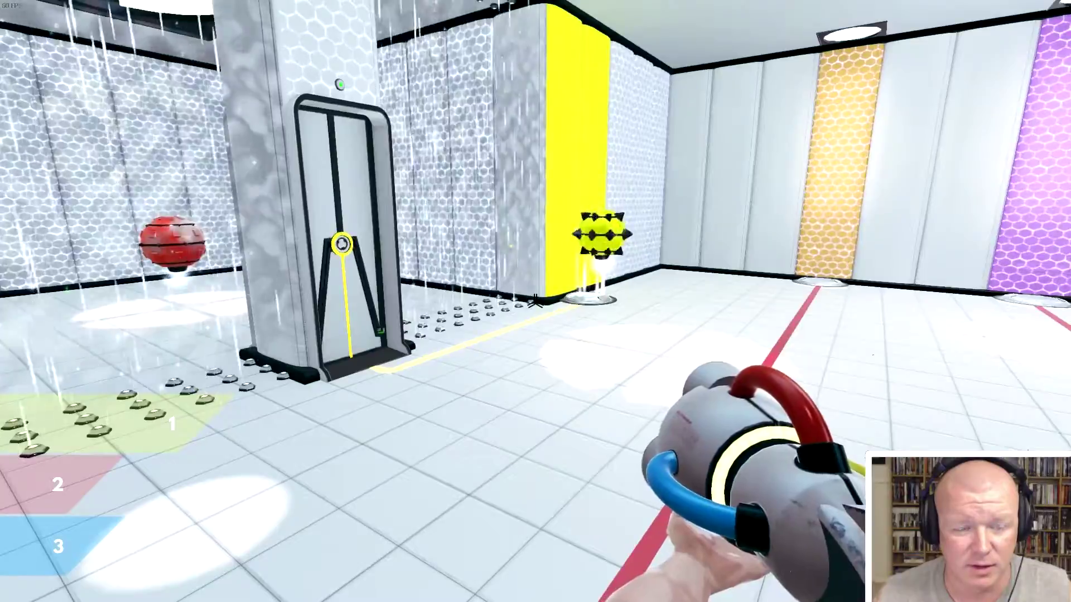
key(w)
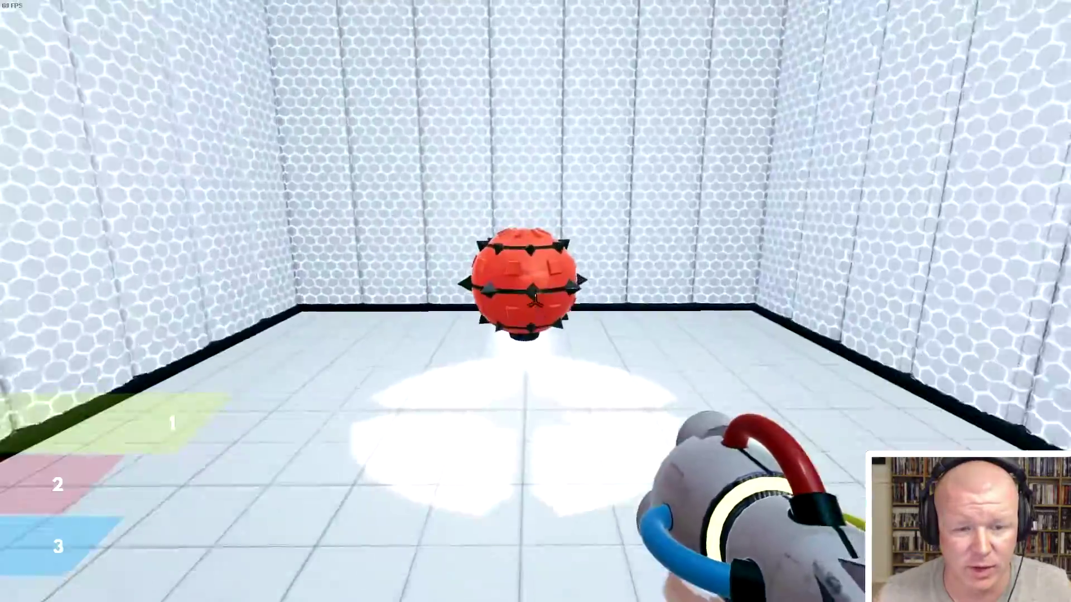
click(536, 301)
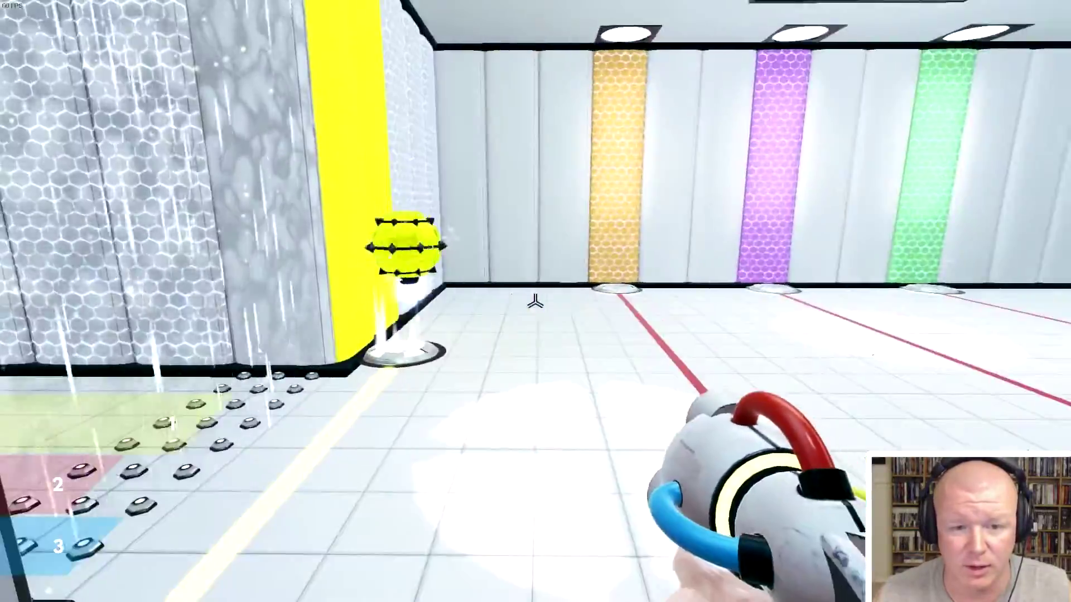
key(w)
key(s)
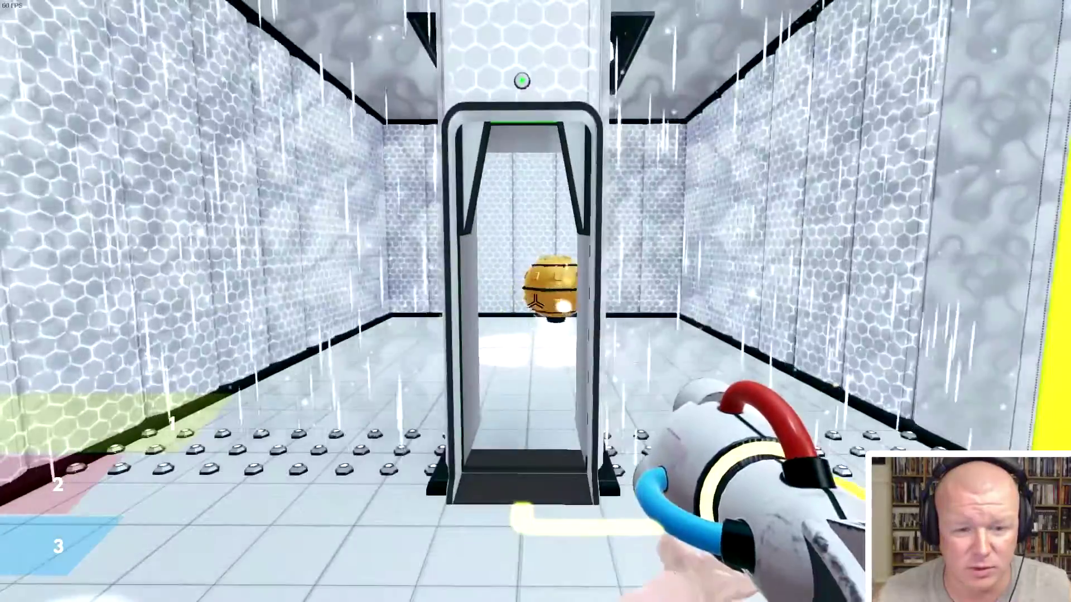
key(d)
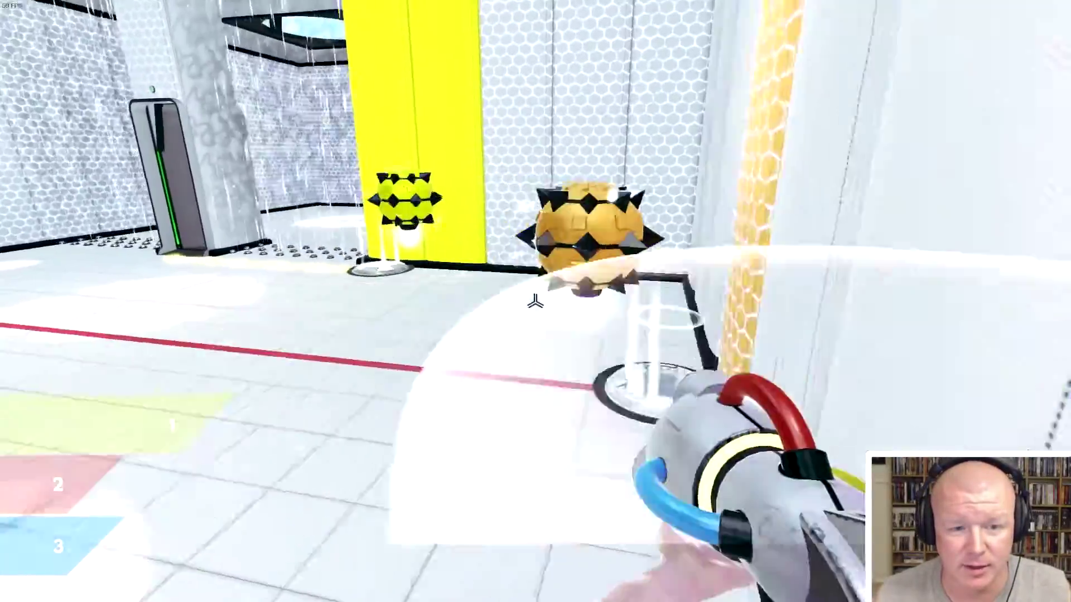
key(s)
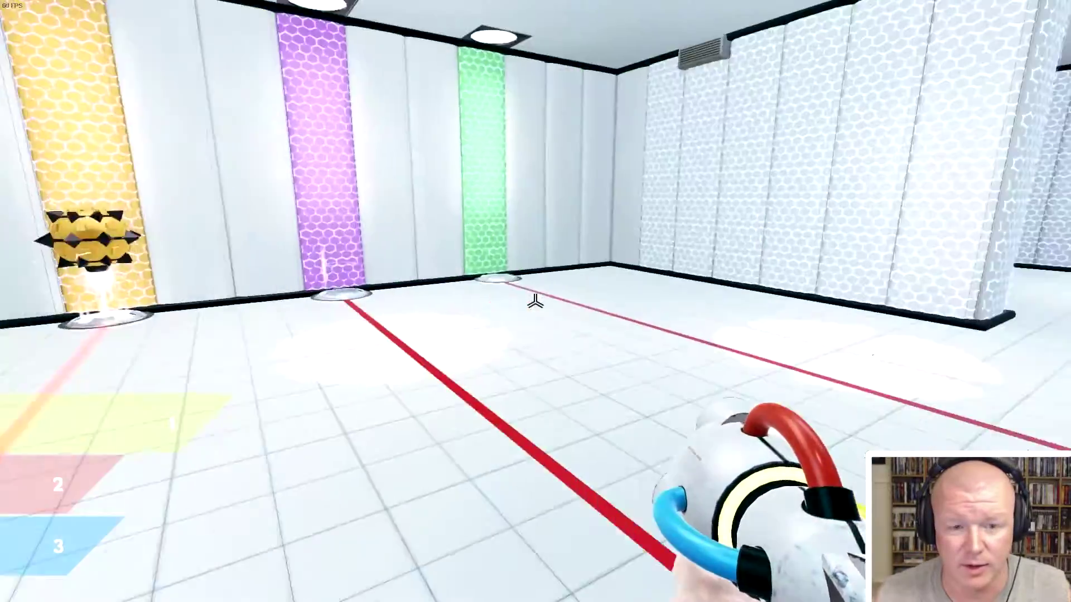
- Throw the green droid down the hallway, then paint the red wall panel purple
key(w)
key(w)
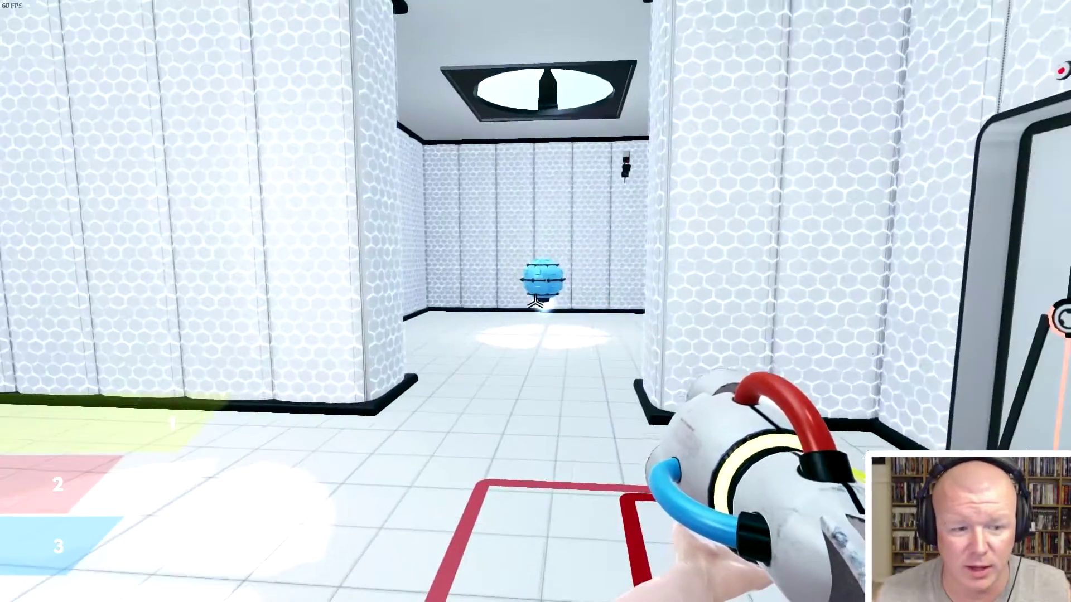
key(w)
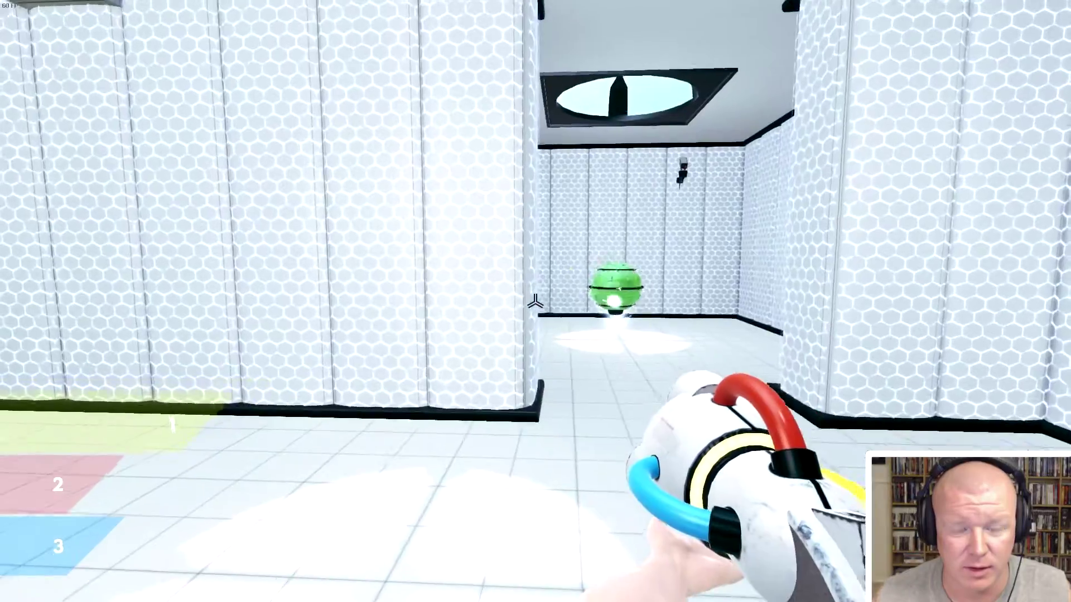
click(535, 301)
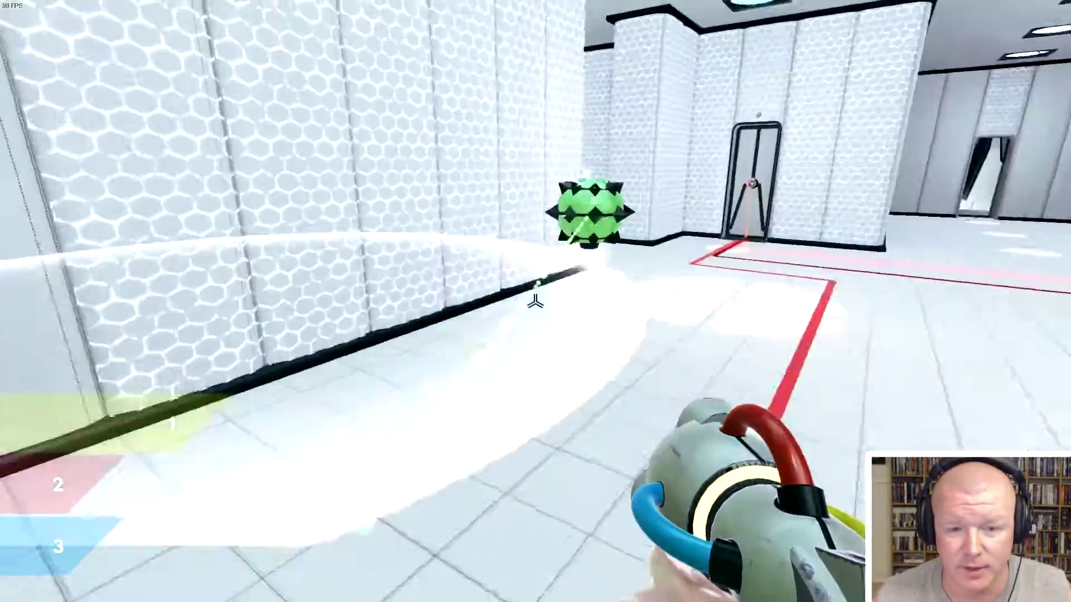
key(w)
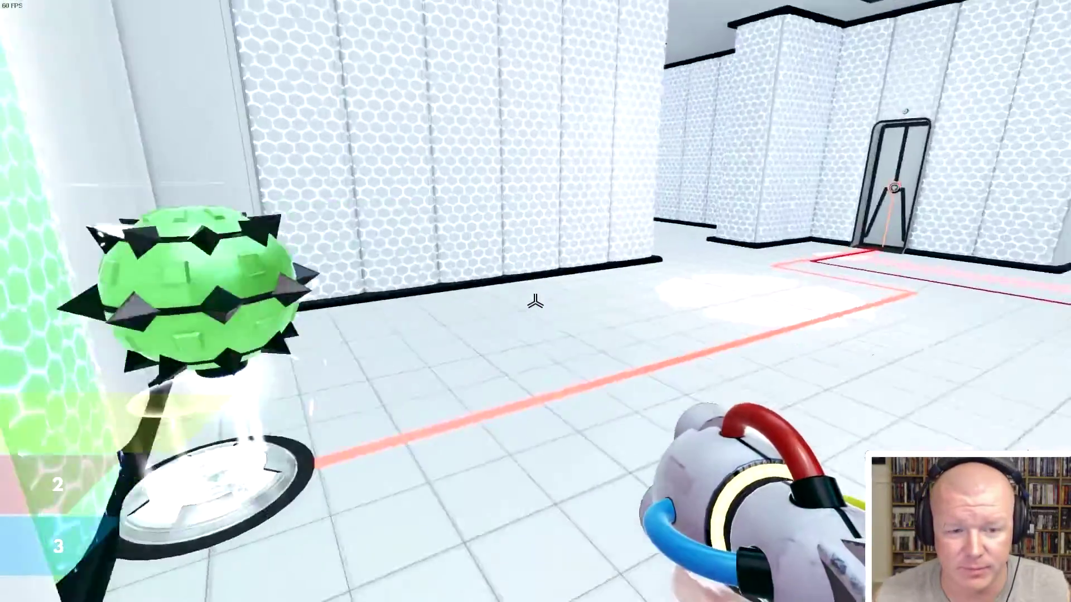
key(w)
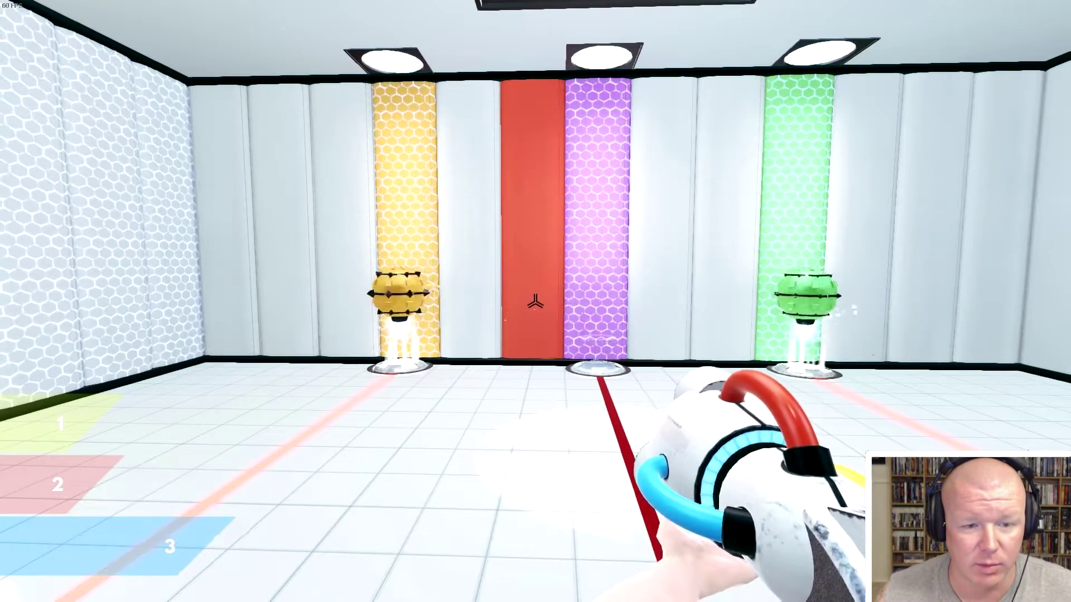
click(535, 302)
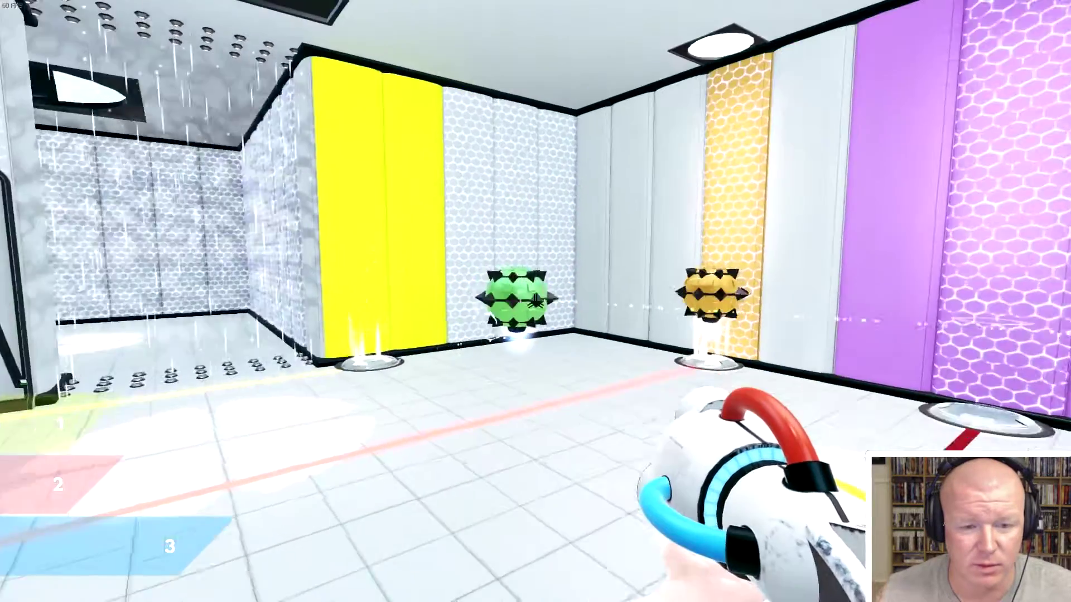
- With red paint (slot 2), fire at the purple-wall droid and fling the spiked droid
key(2)
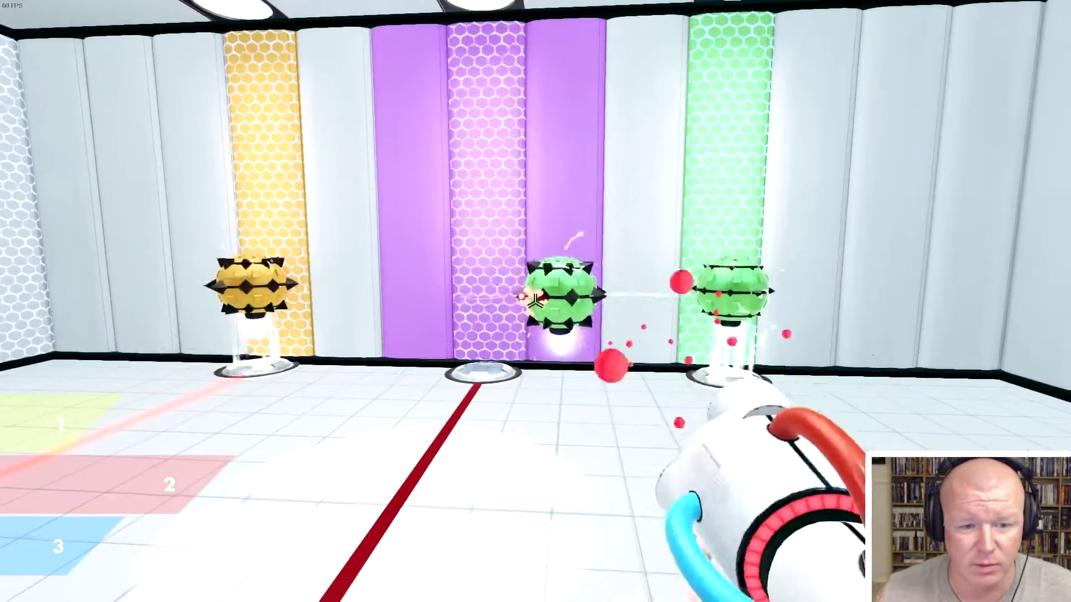
key(w)
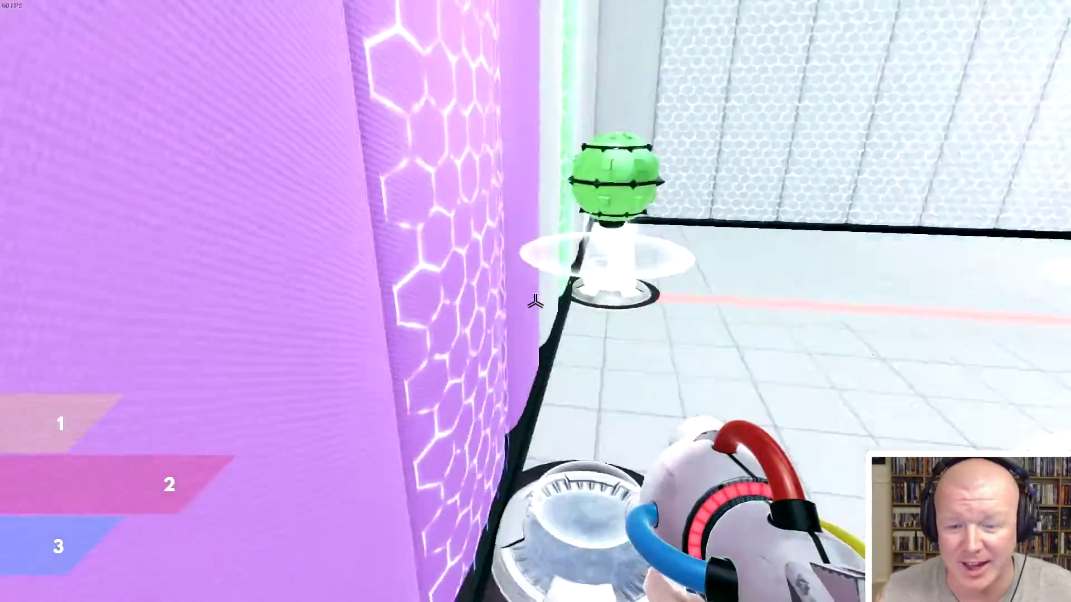
click(535, 301)
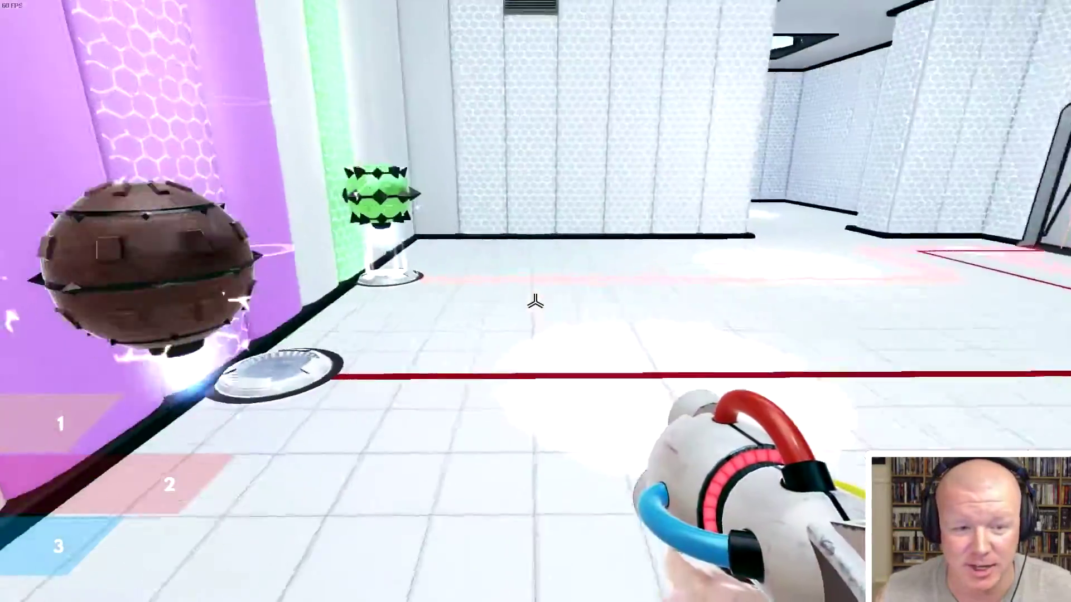
key(w)
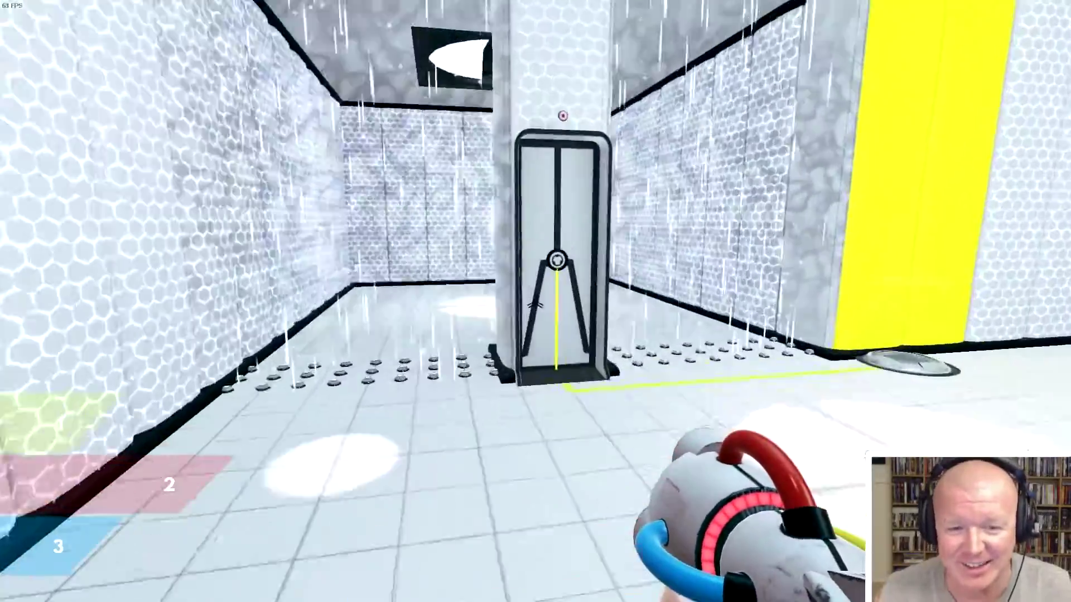
key(w)
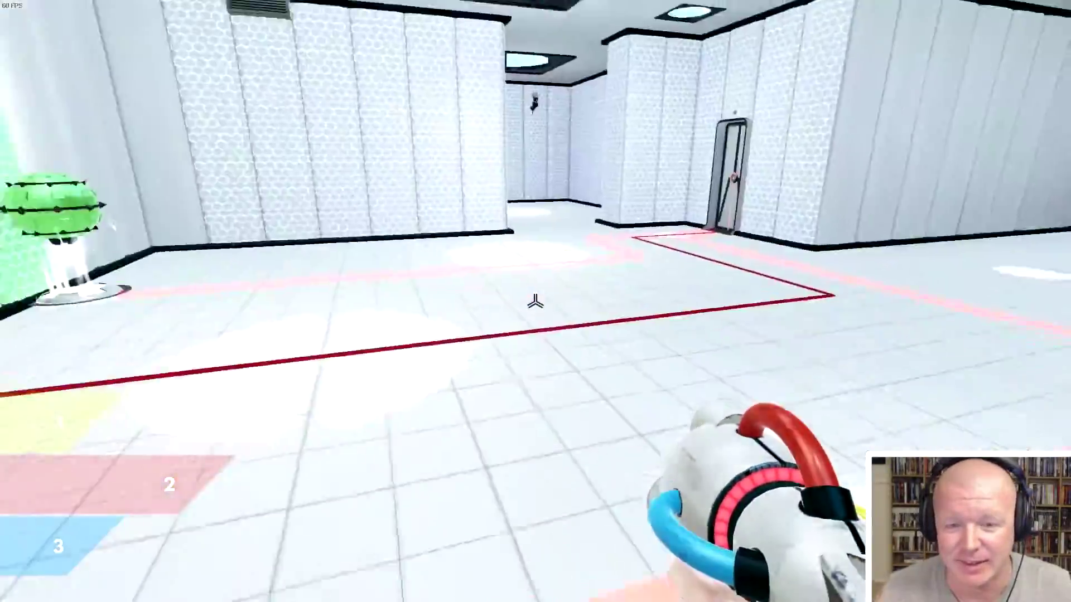
click(536, 301)
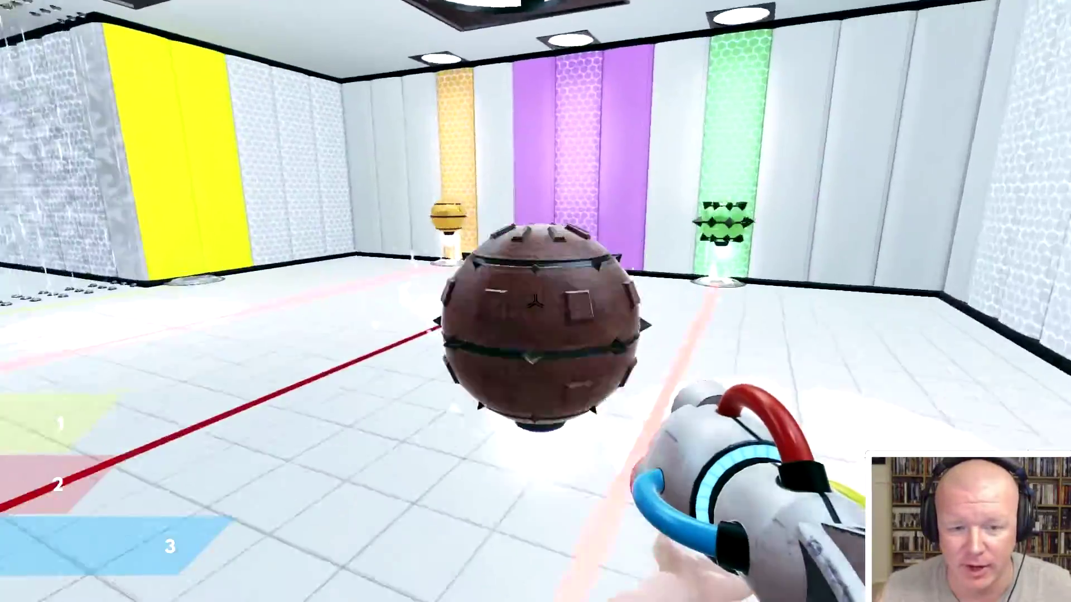
click(536, 301)
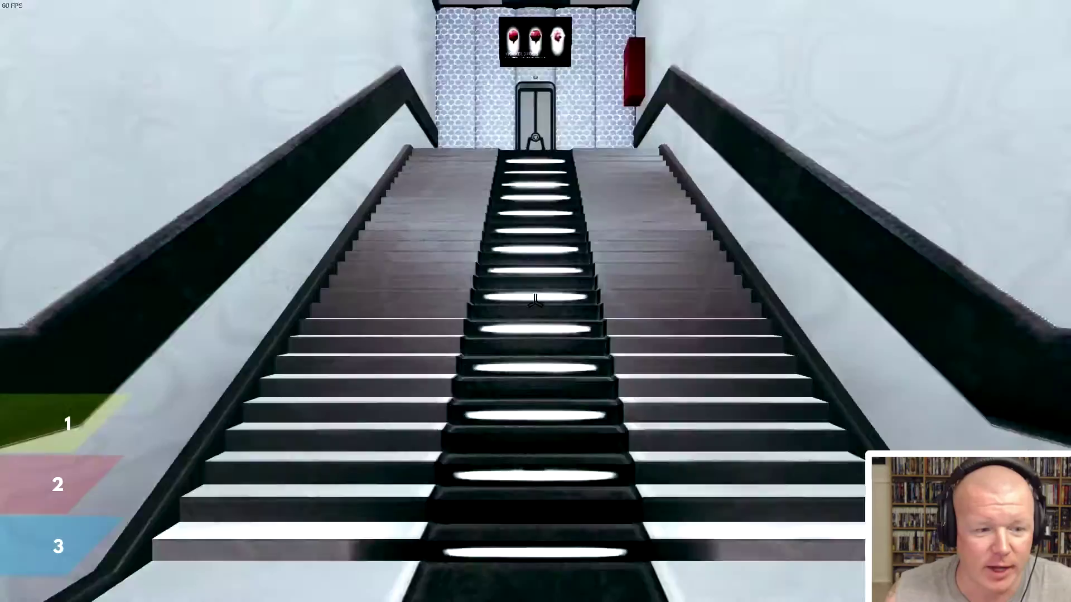
- Climb the stairs, pass the Worker Droids doorway, and walk the corridor into the room
key(w)
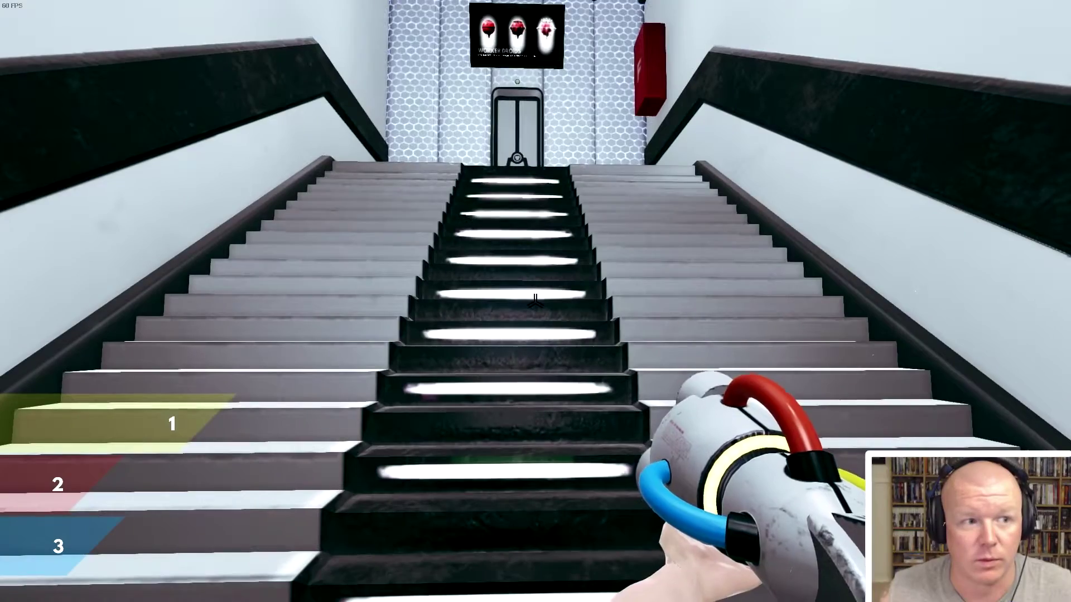
key(w)
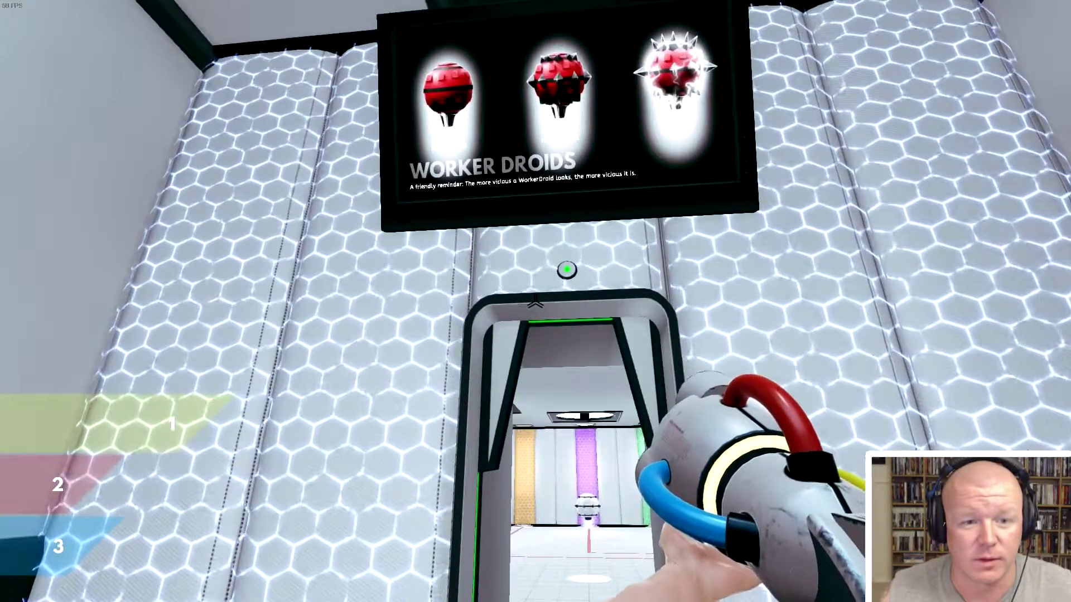
key(w)
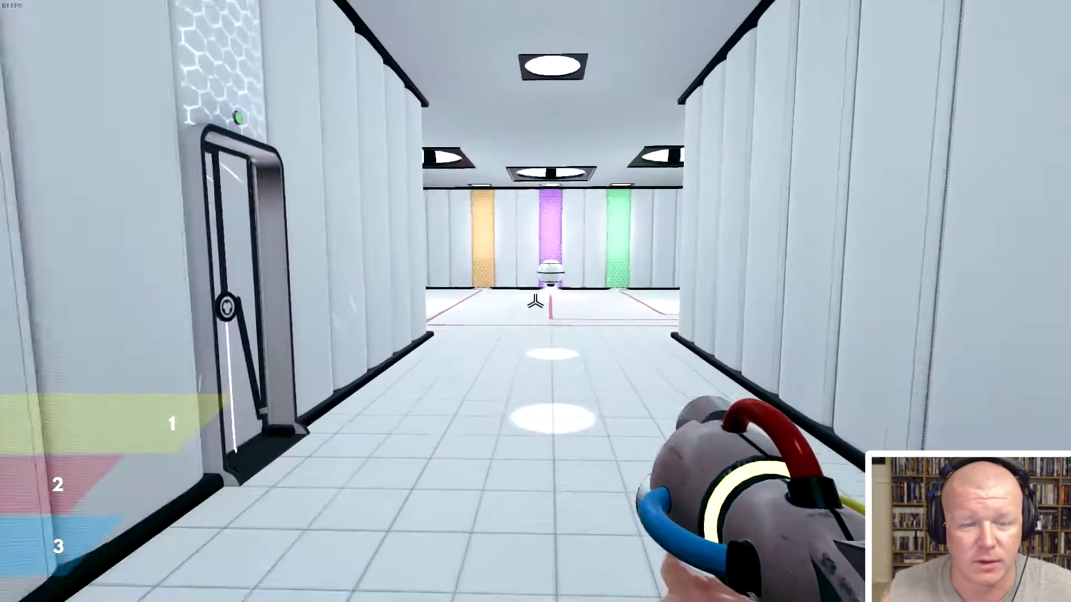
key(w)
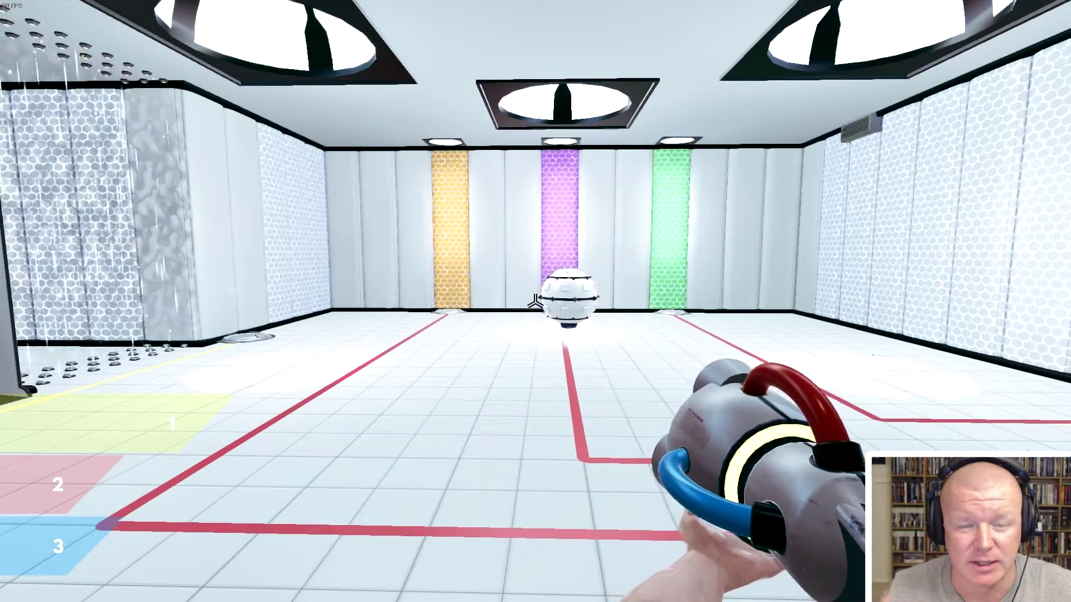
- Mark the blue droid with yellow paint and carry a droid past the green pillar
key(w)
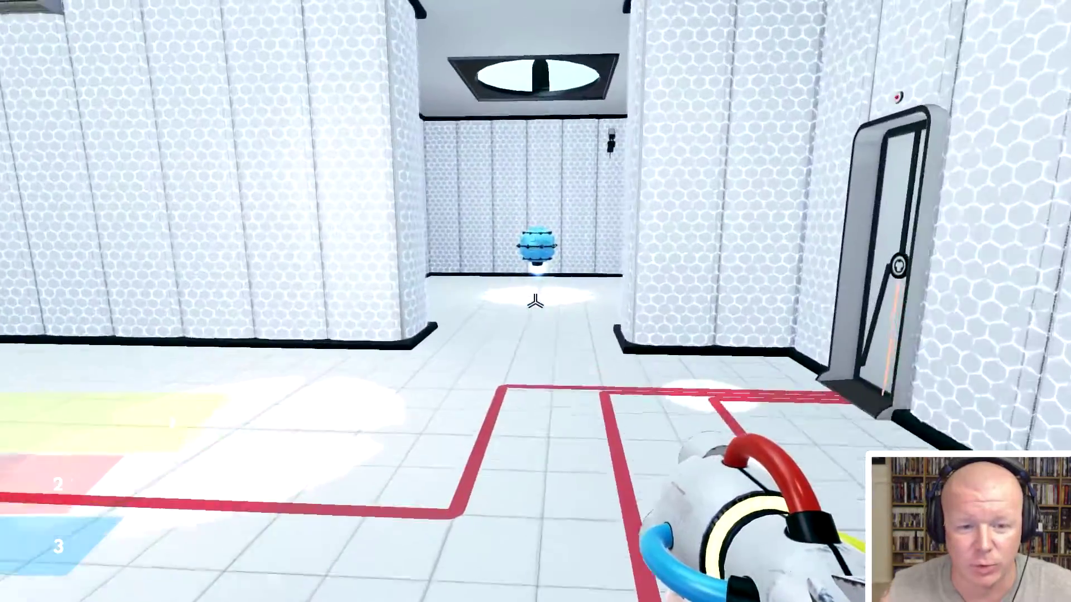
key(s)
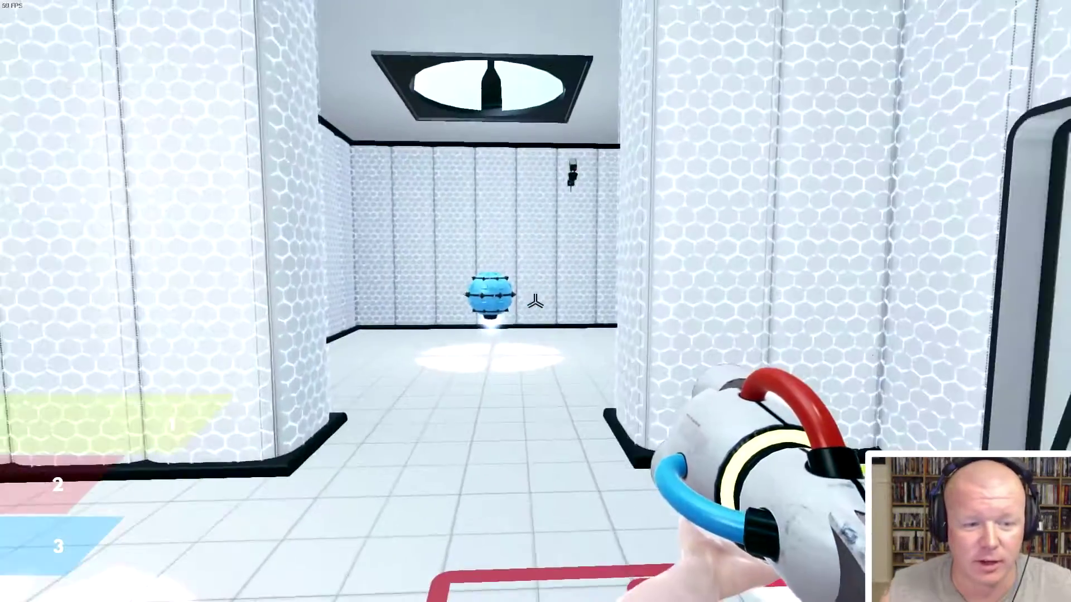
click(536, 301)
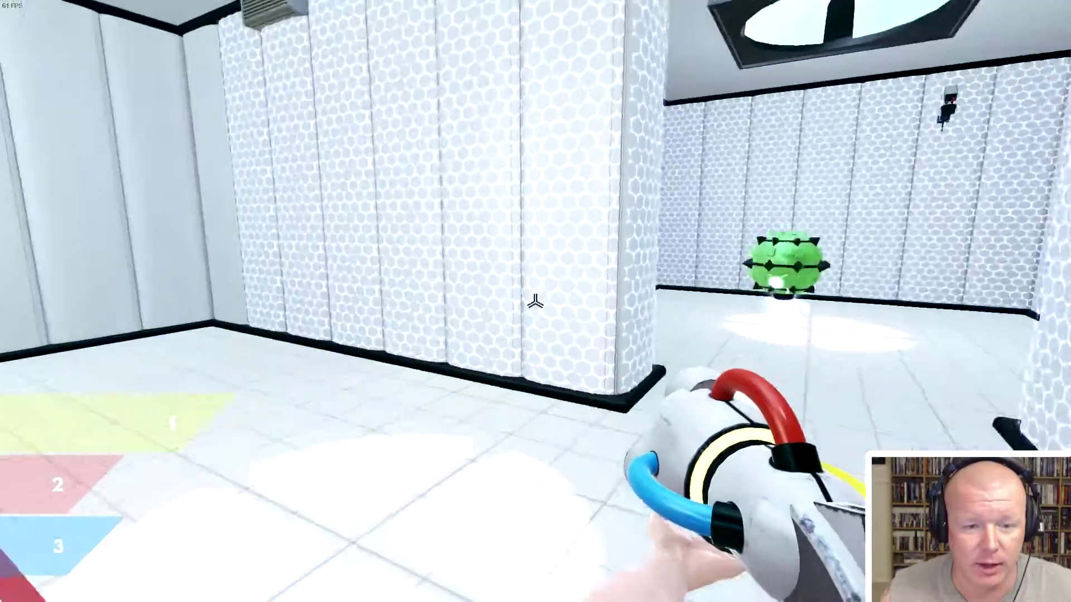
key(w)
key(w)
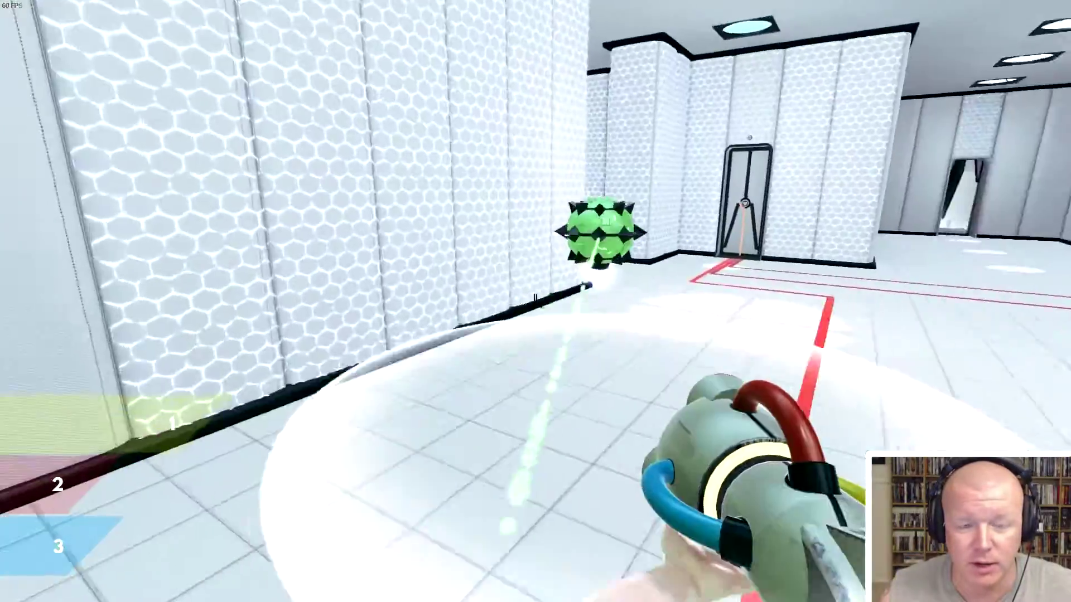
key(w)
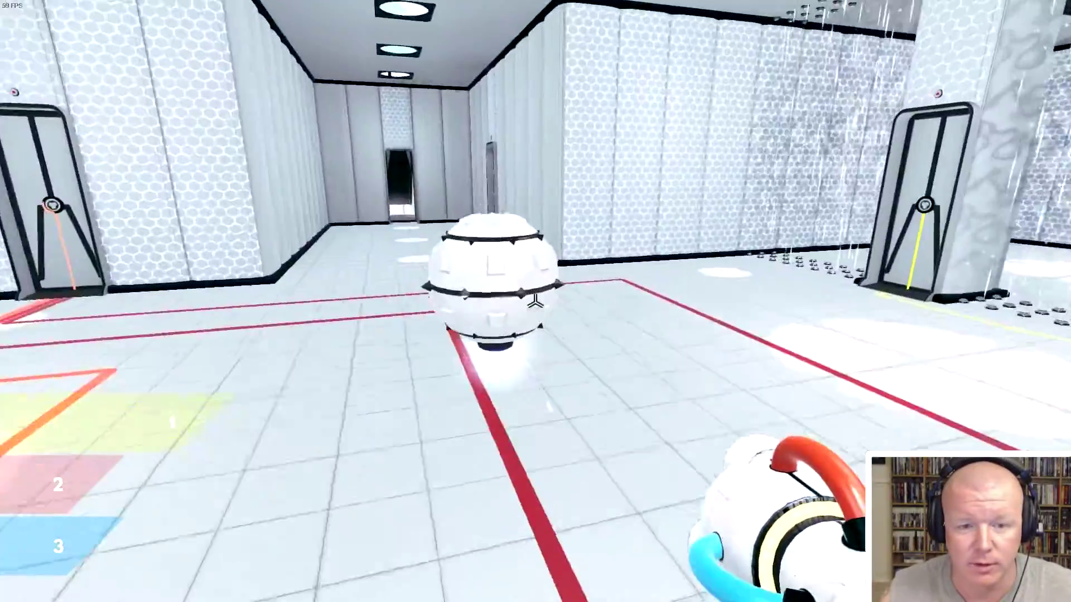
key(w)
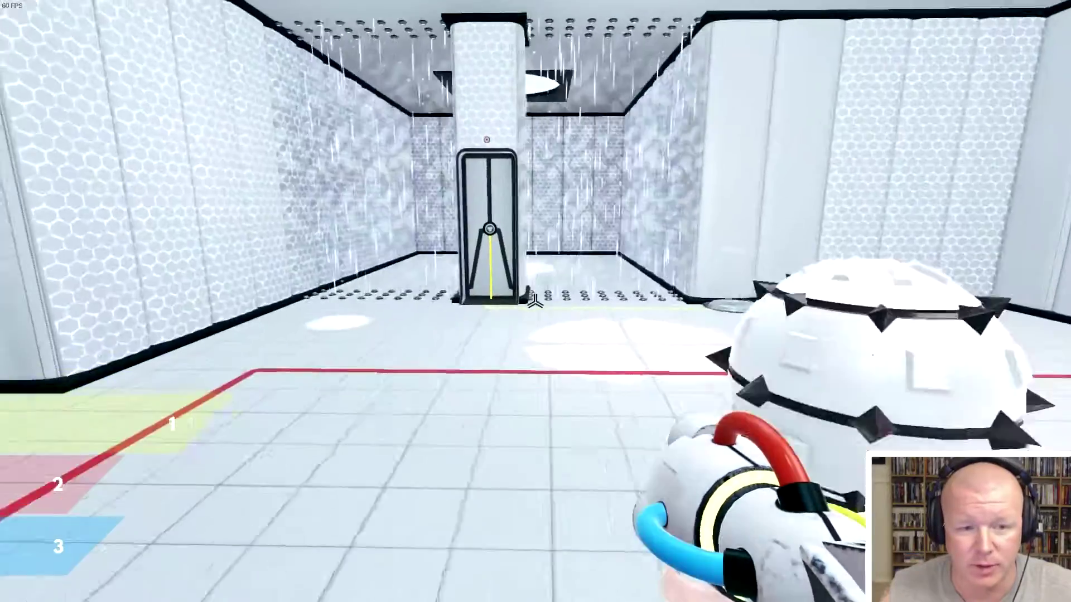
- Paint the white orb yellow, fire at the red and yellow orbs, then reach the exit
key(s)
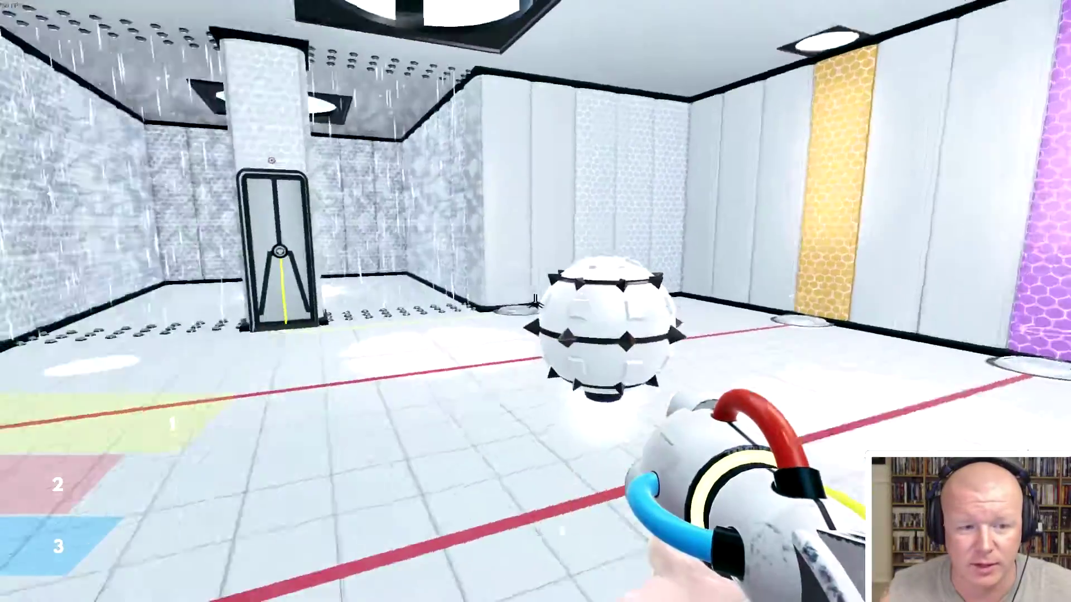
key(w)
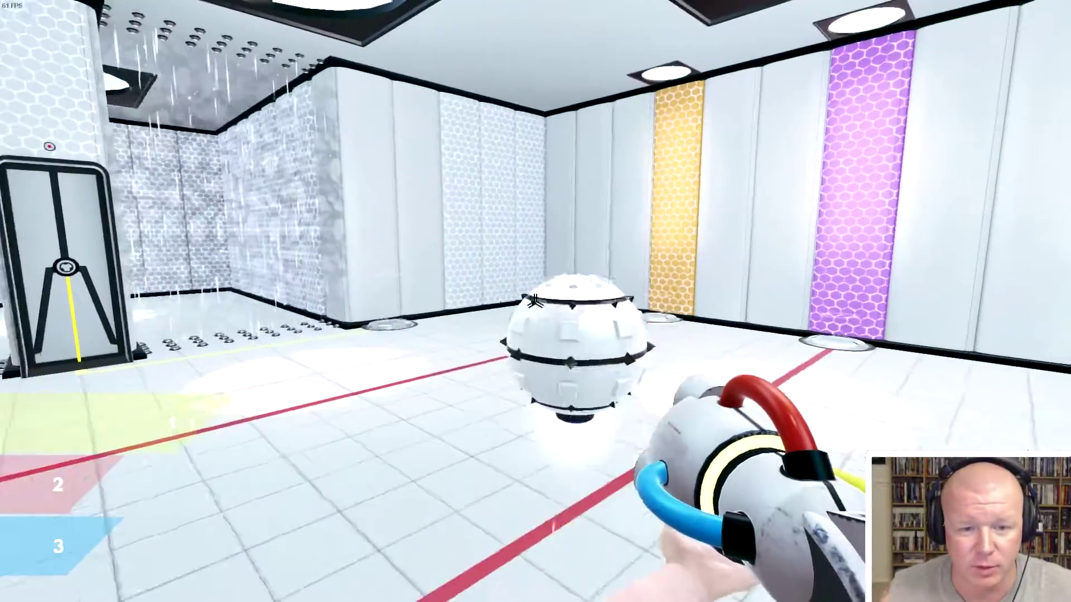
key(s)
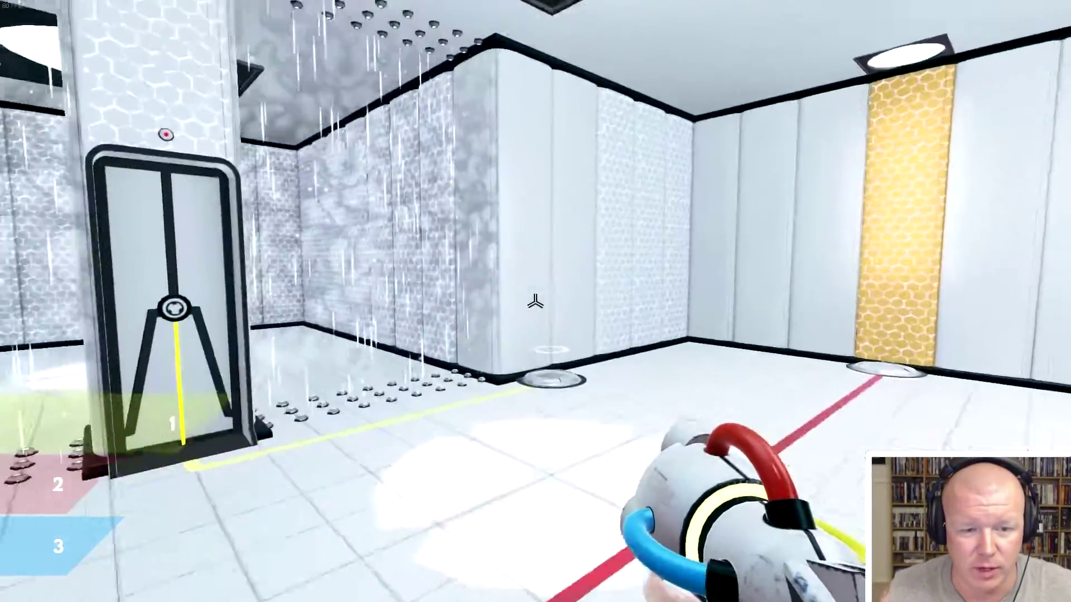
click(535, 301)
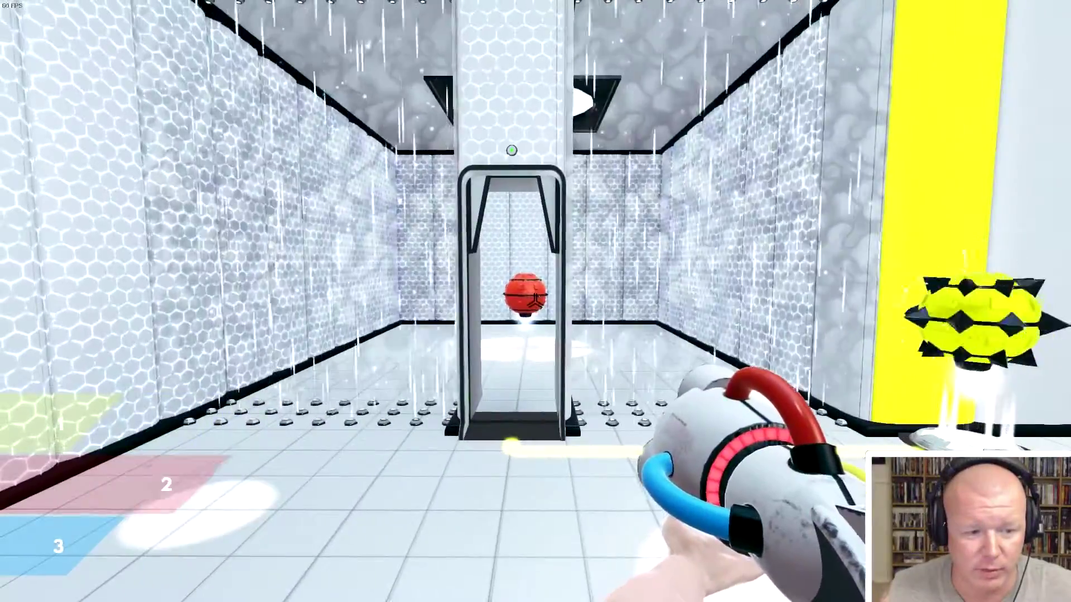
key(w)
click(536, 301)
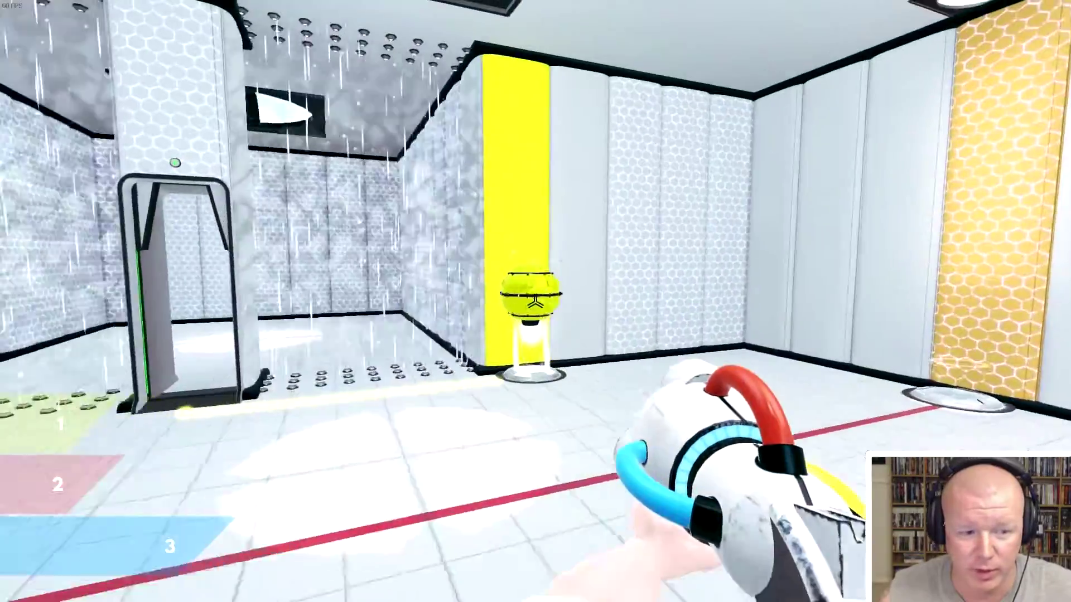
click(536, 301)
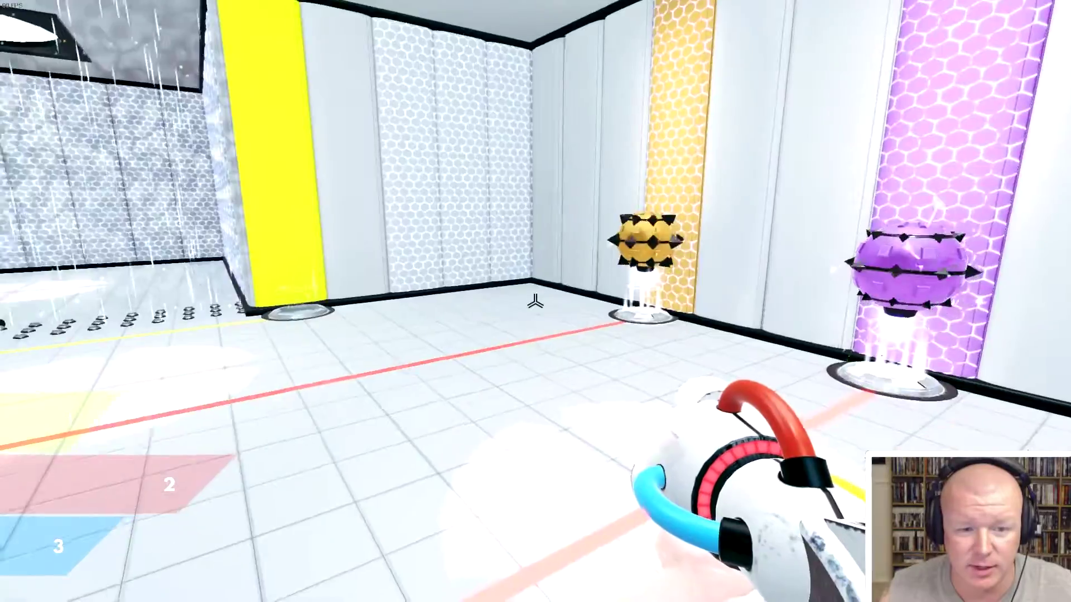
key(w)
- Walk down the corridor and side corridor to the exit door
key(w)
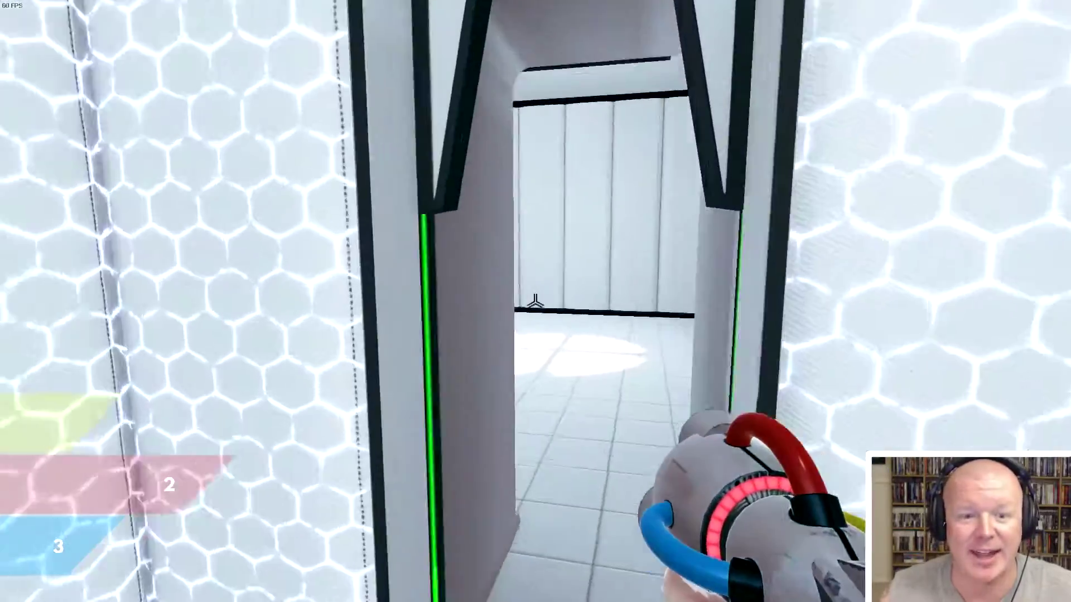
key(w)
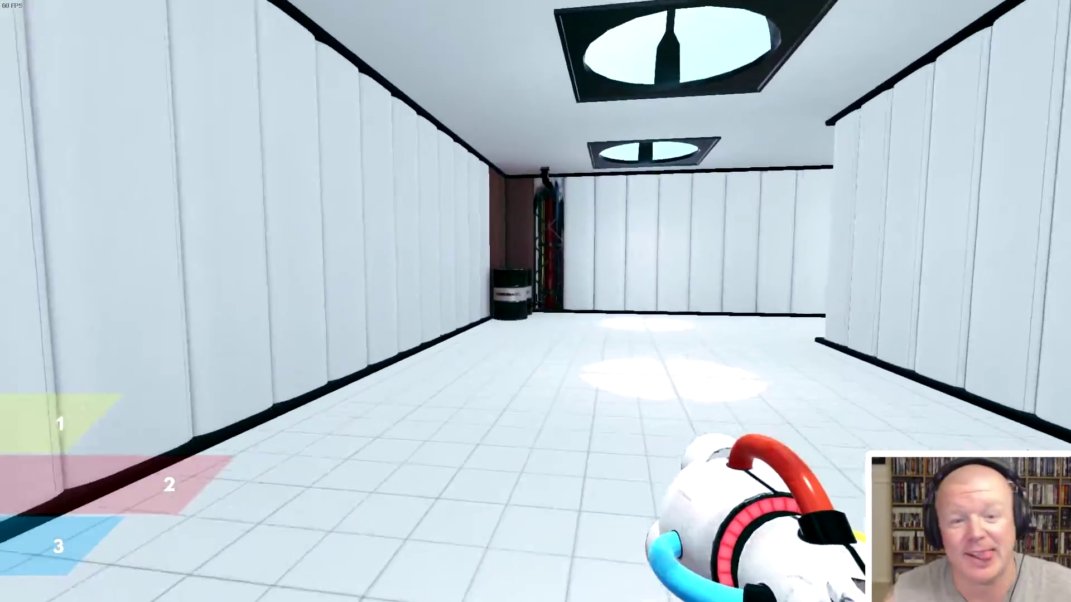
key(w)
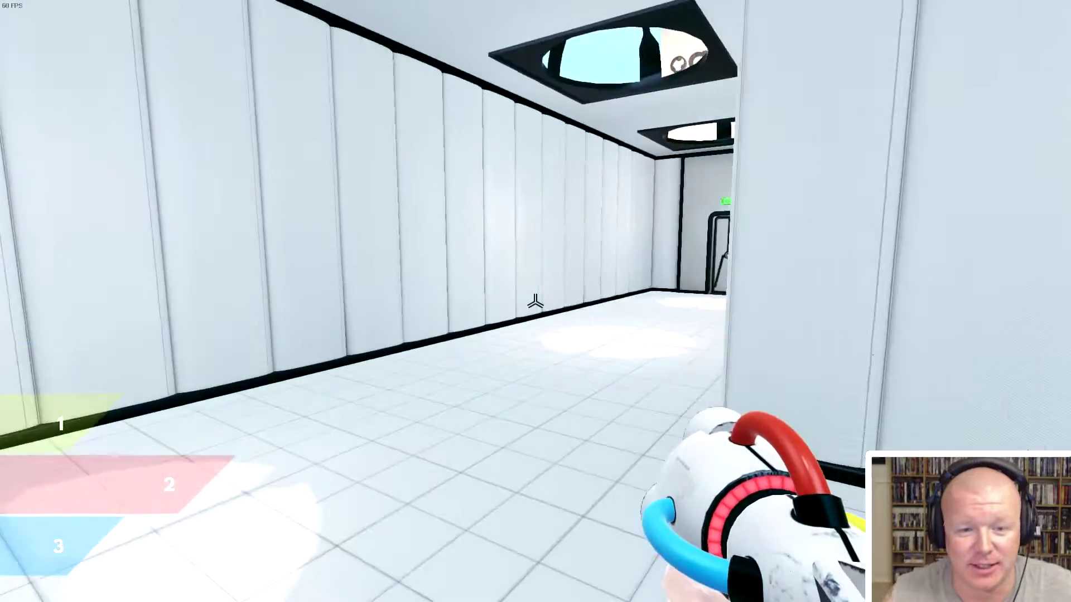
key(w)
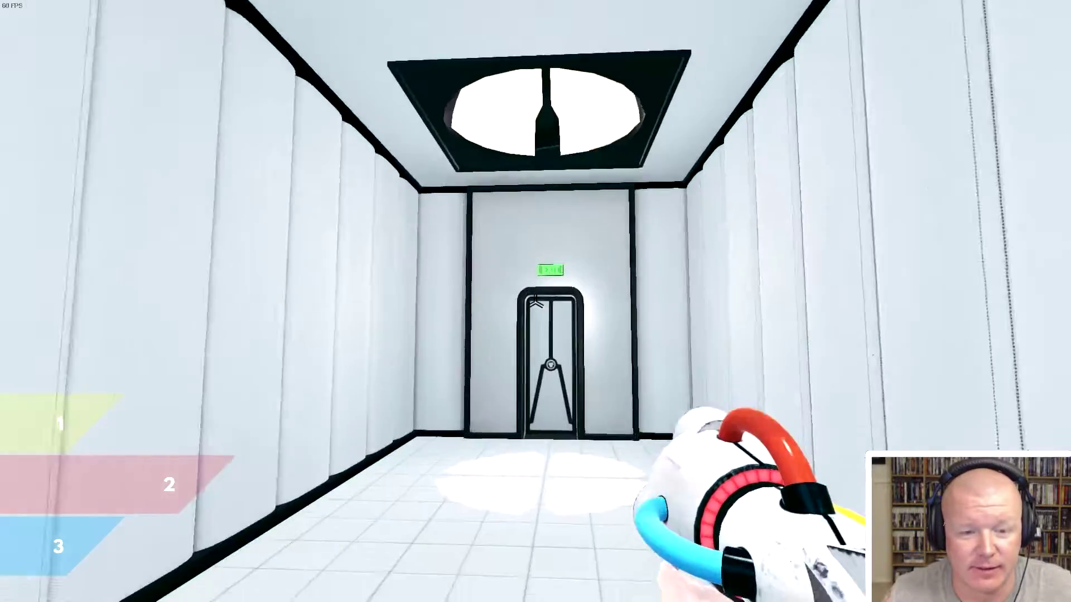
key(w)
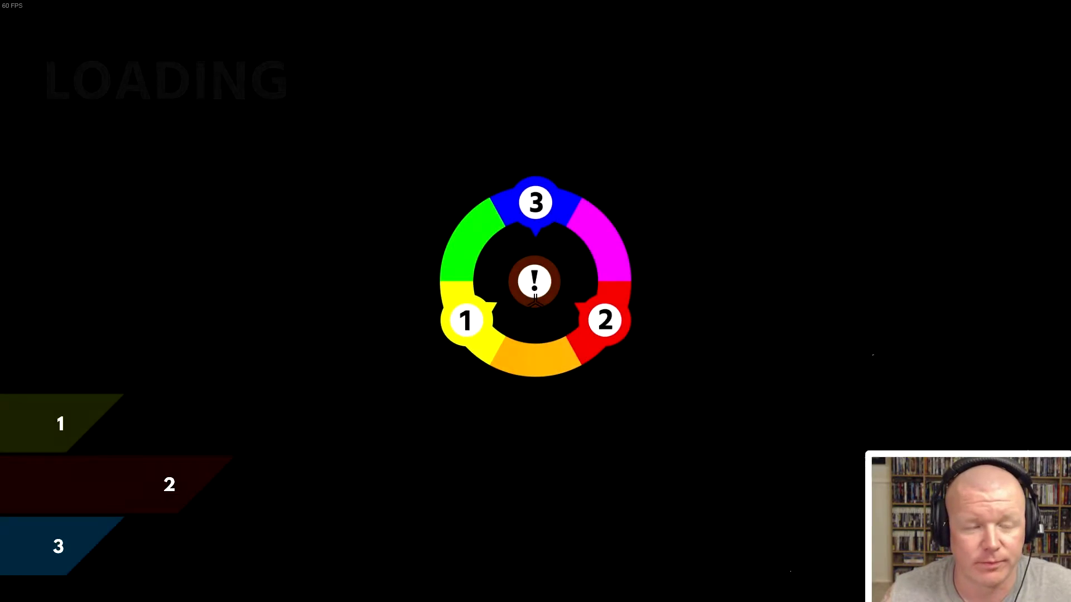
- After loading, climb the stairs through the COLORS-screen elevator into the striped room
key(w)
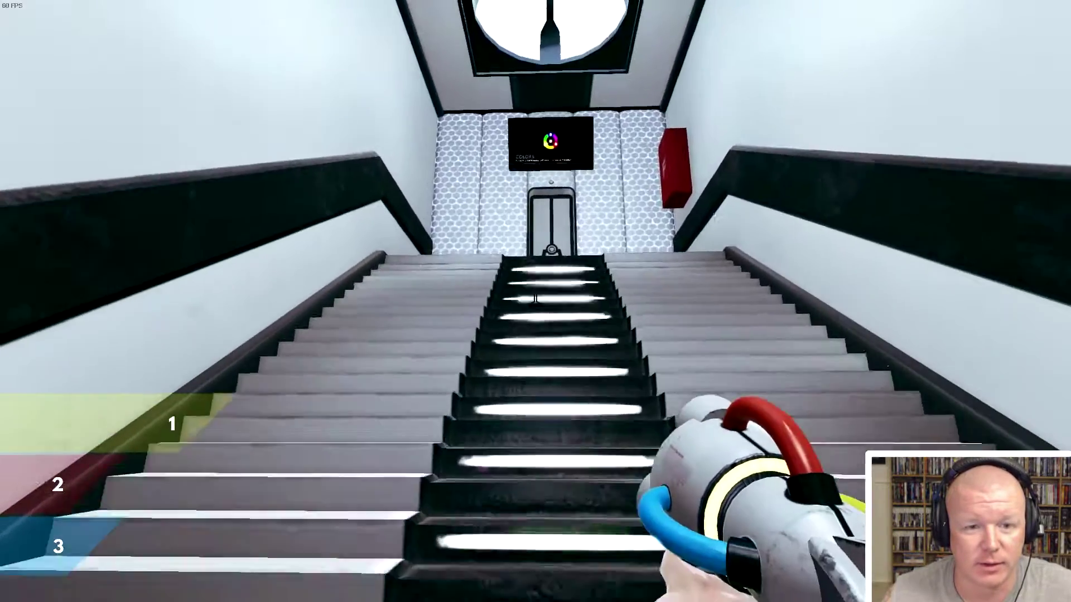
key(w)
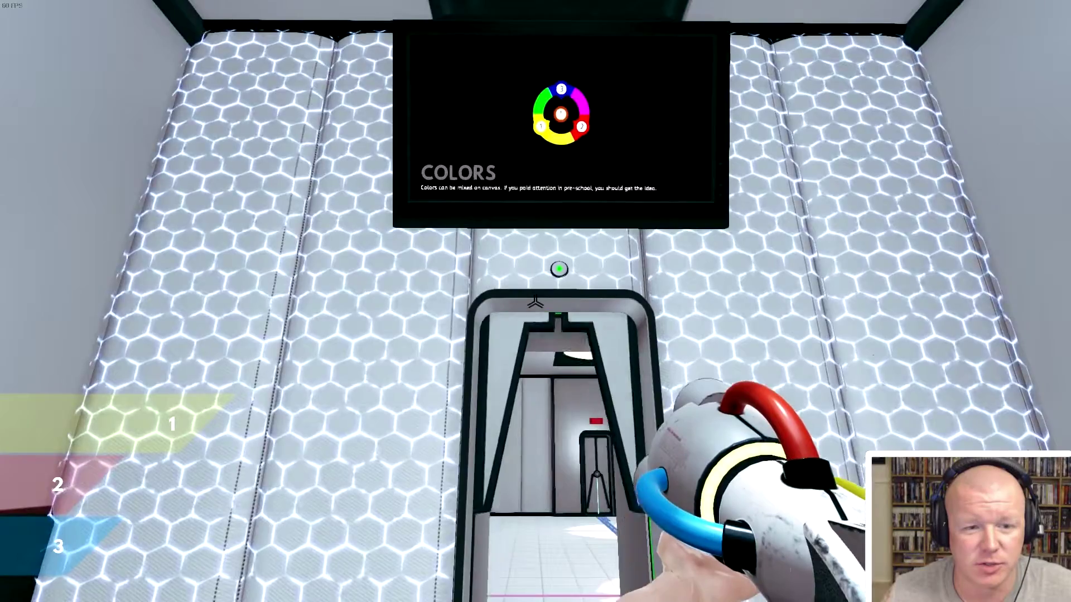
key(w)
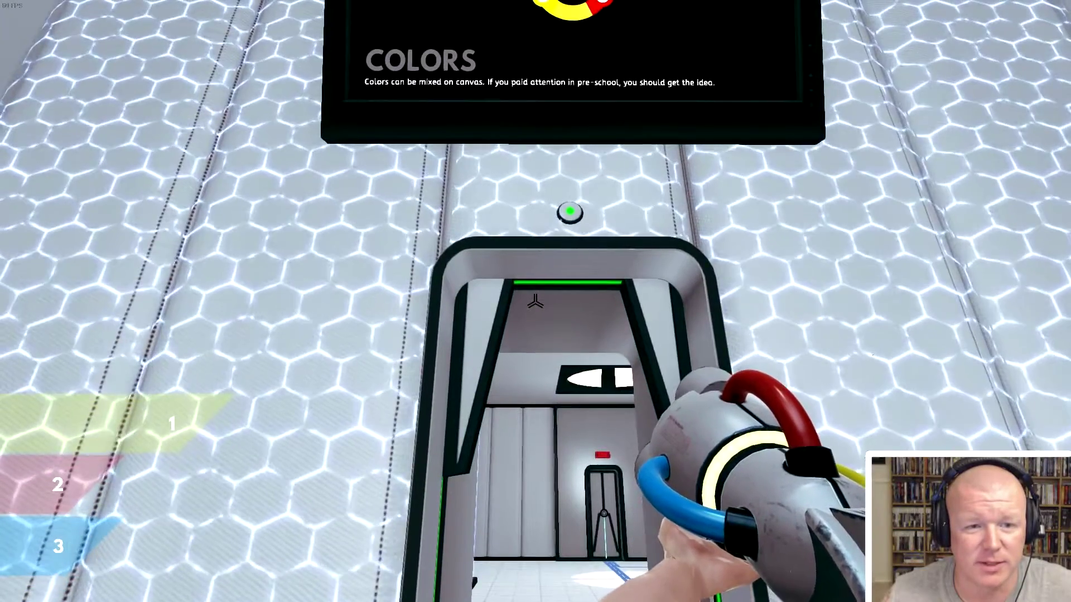
key(s)
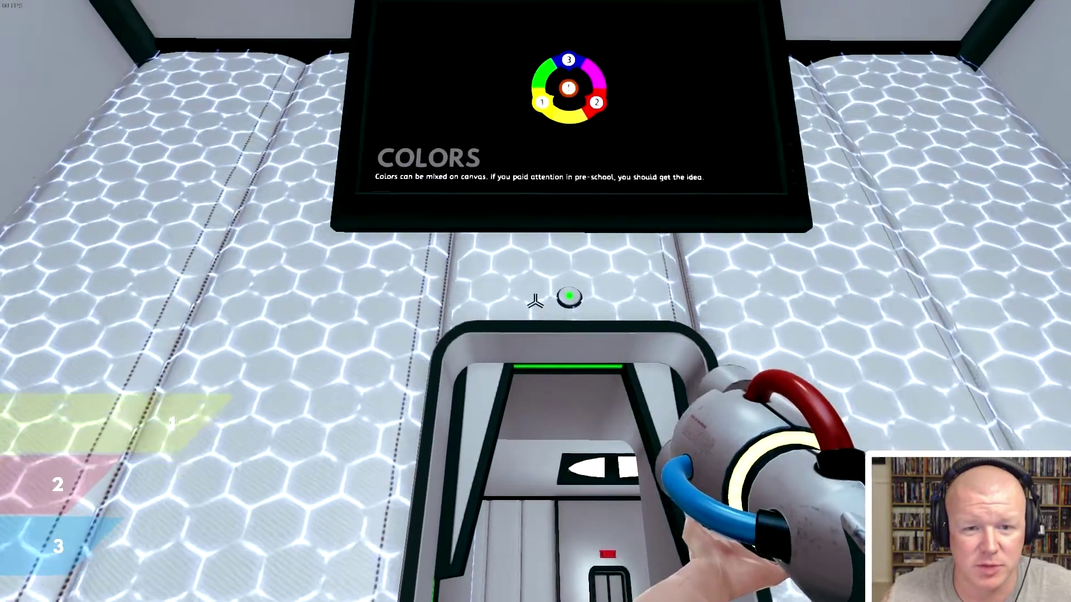
key(w)
key(w)
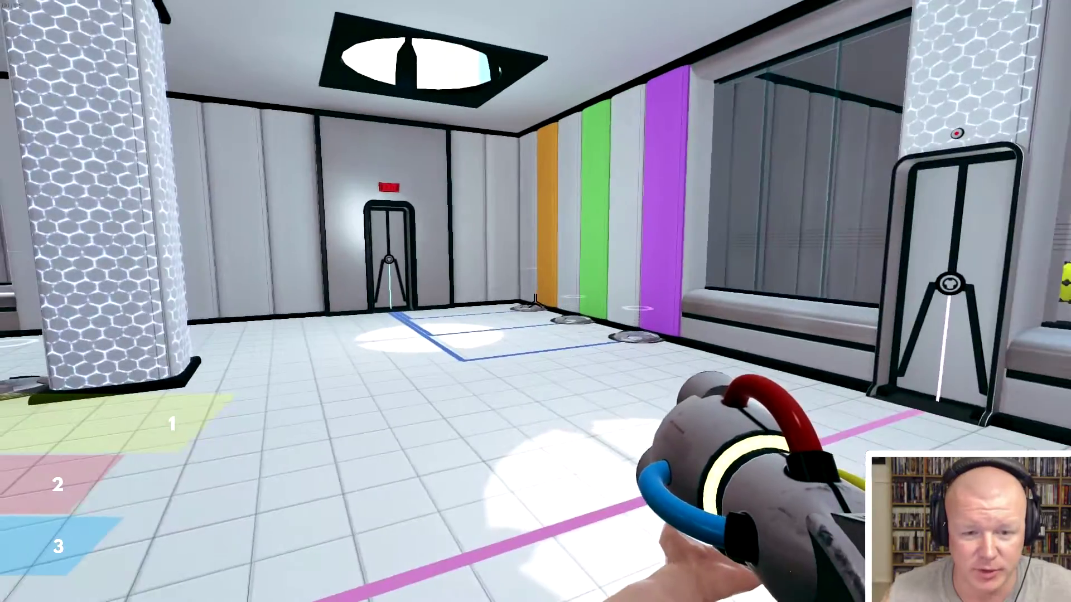
key(w)
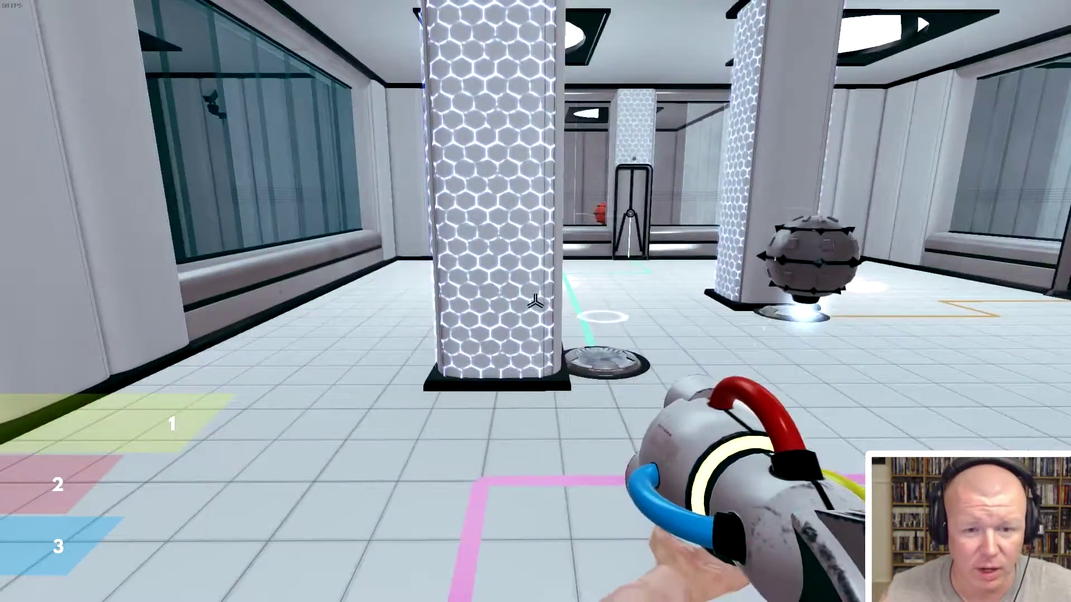
key(w)
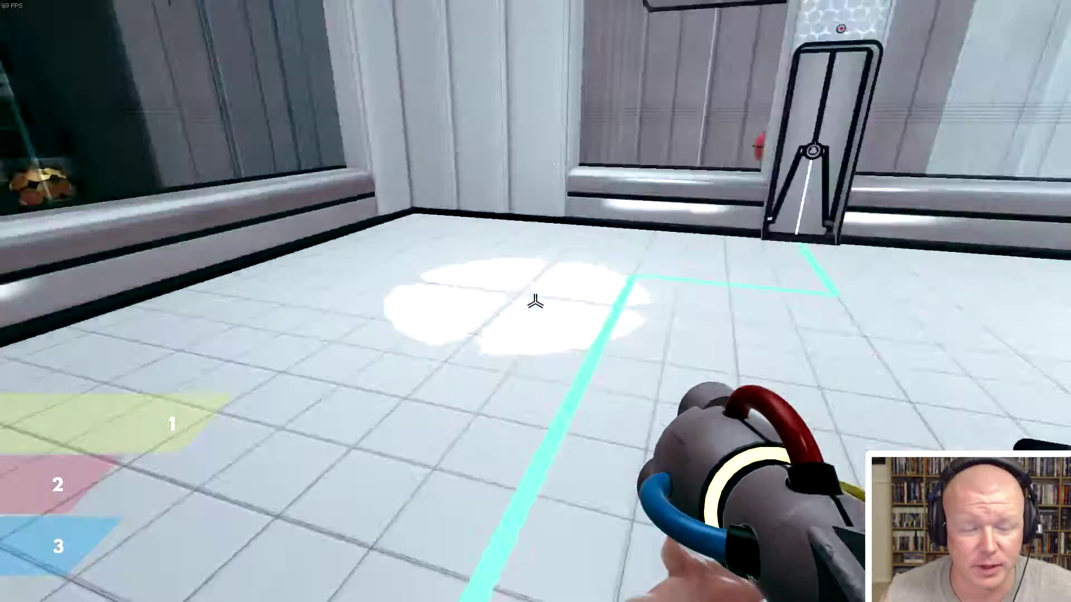
key(w)
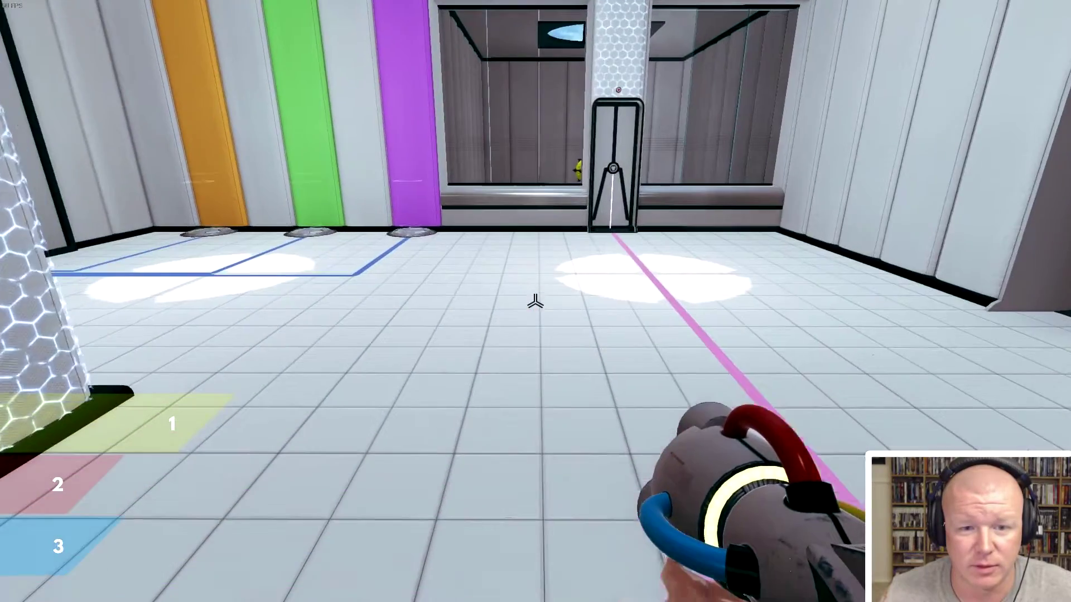
key(w)
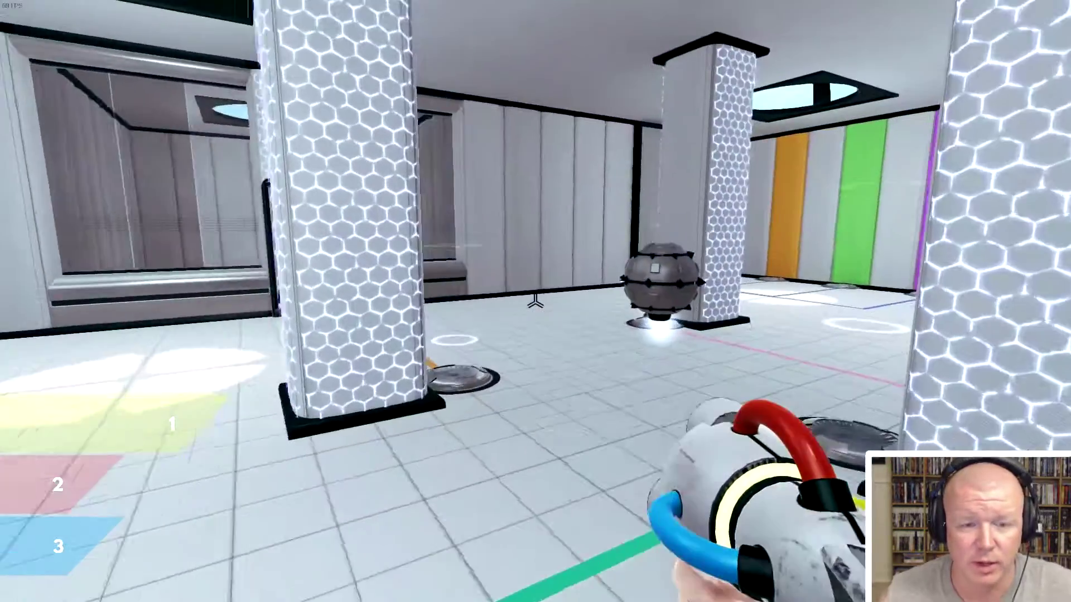
key(w)
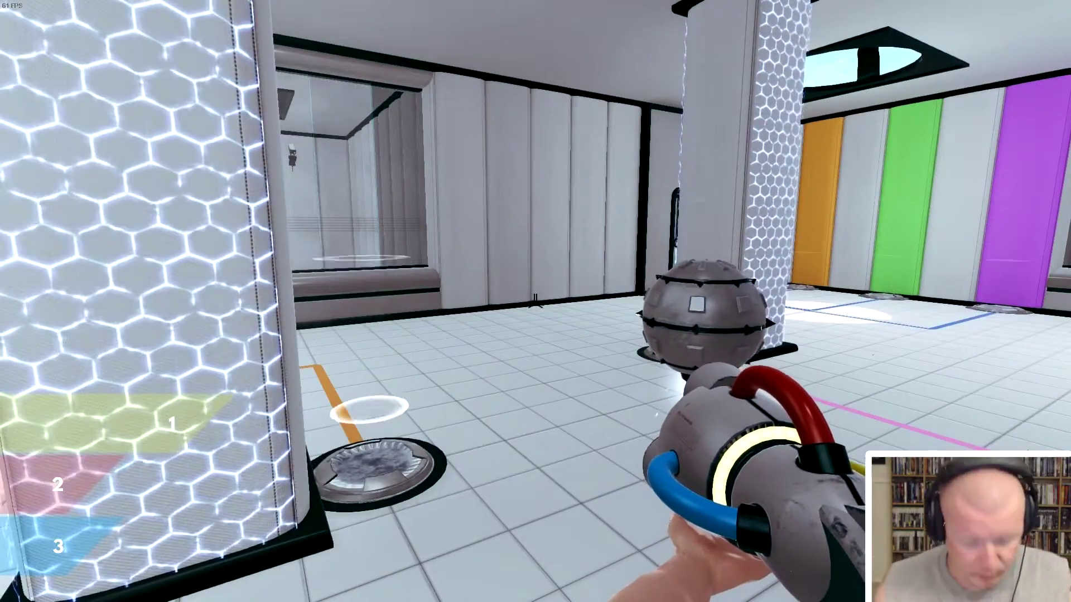
key(w)
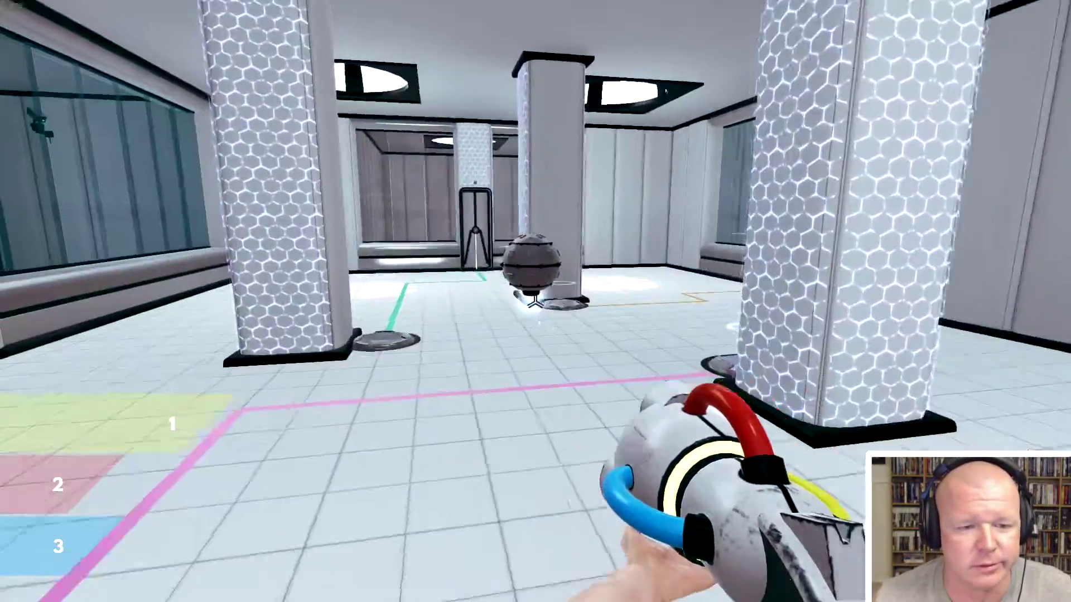
key(w)
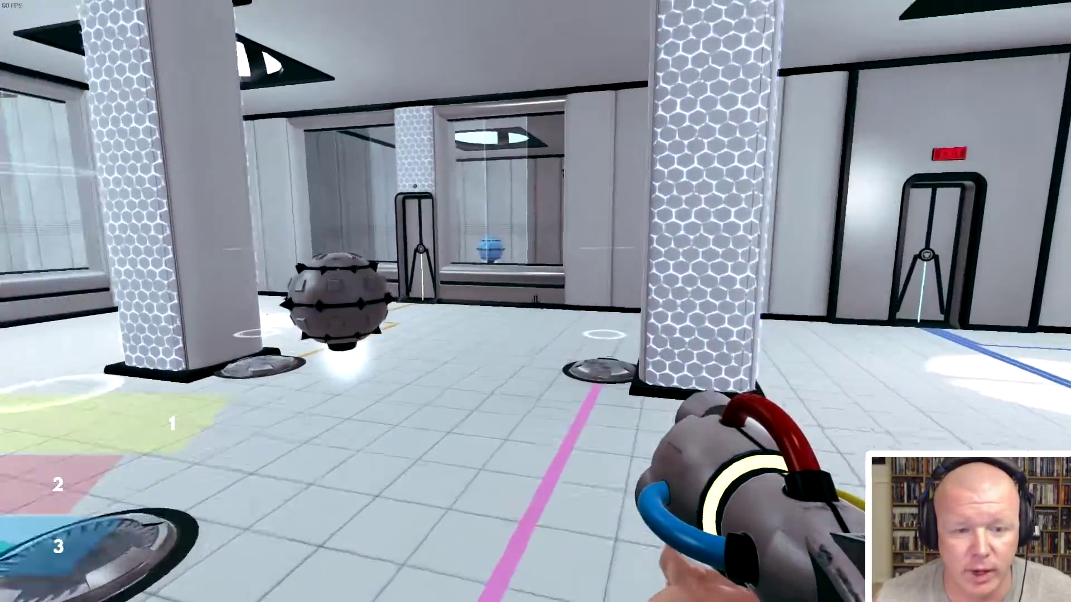
key(w)
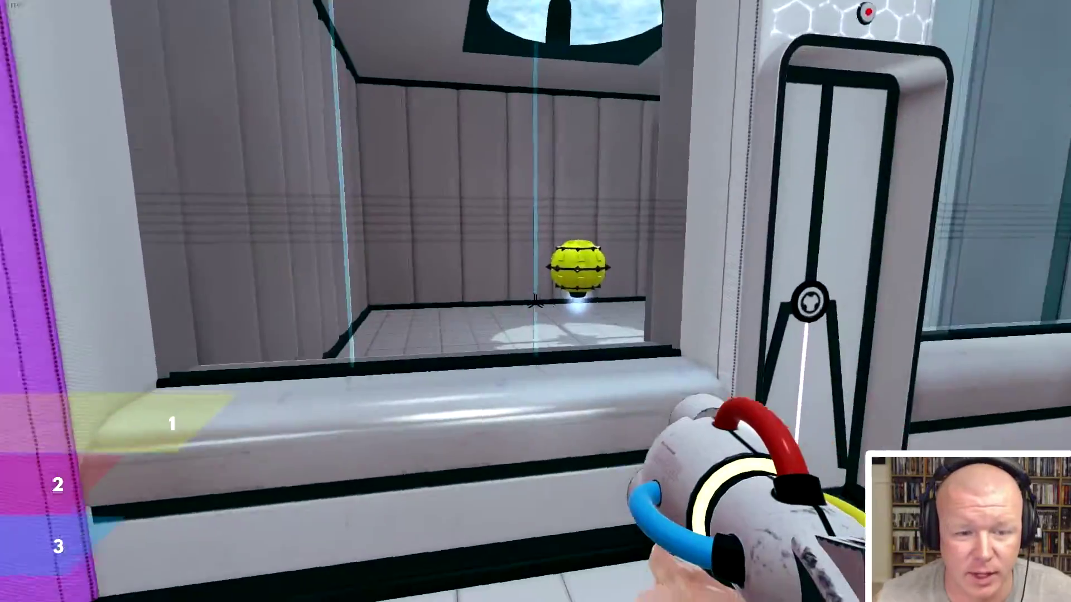
key(w)
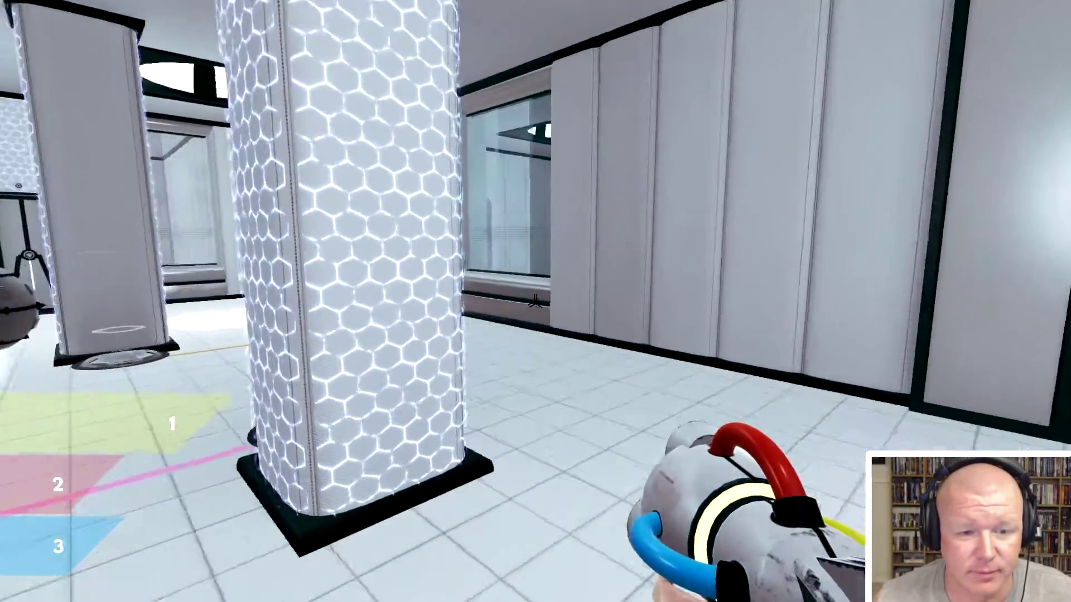
key(w)
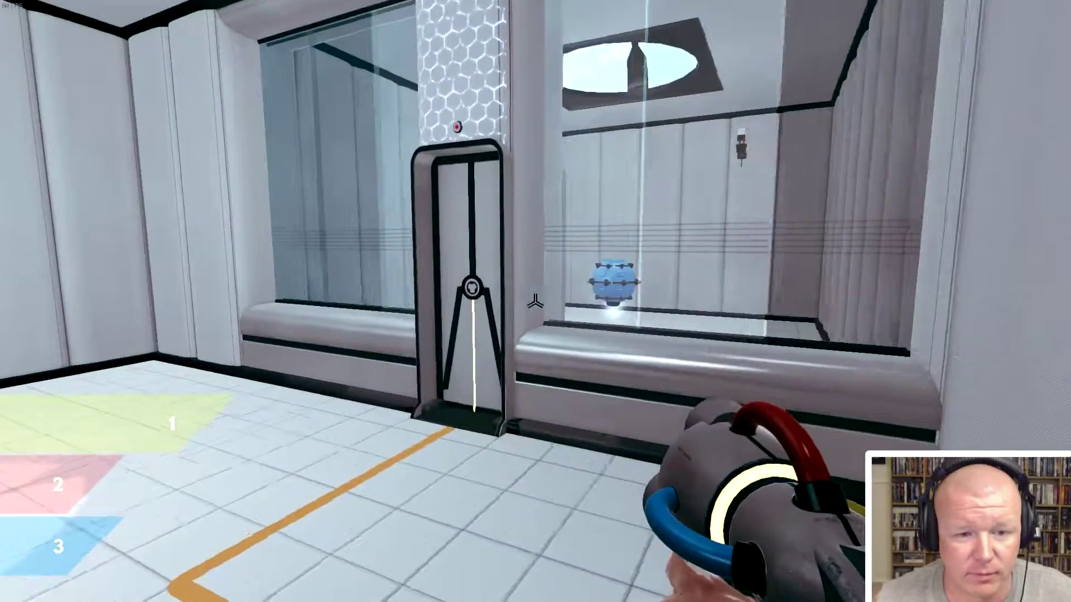
key(w)
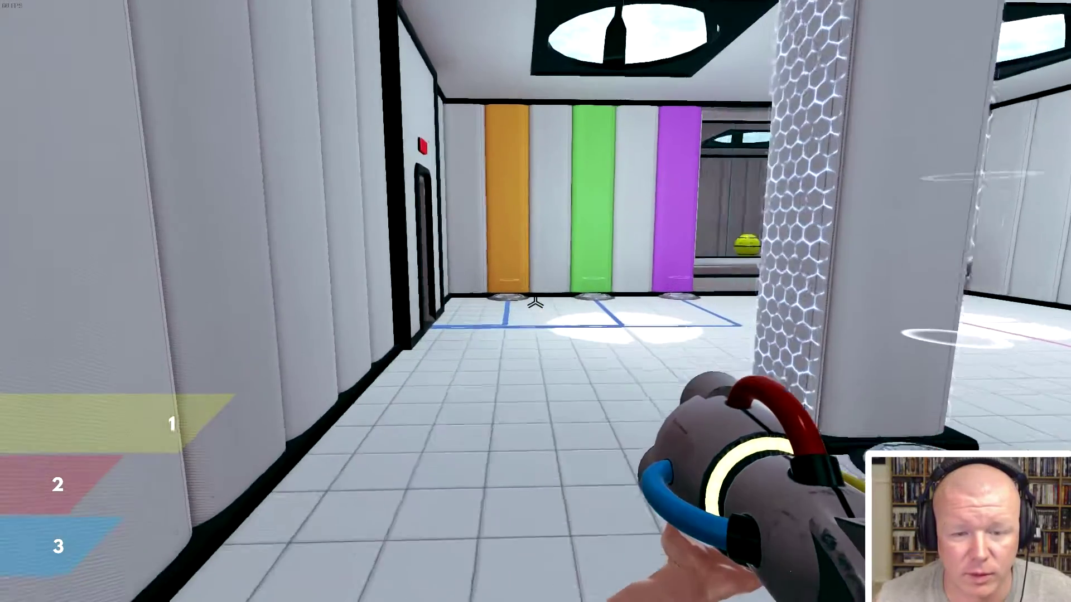
key(s)
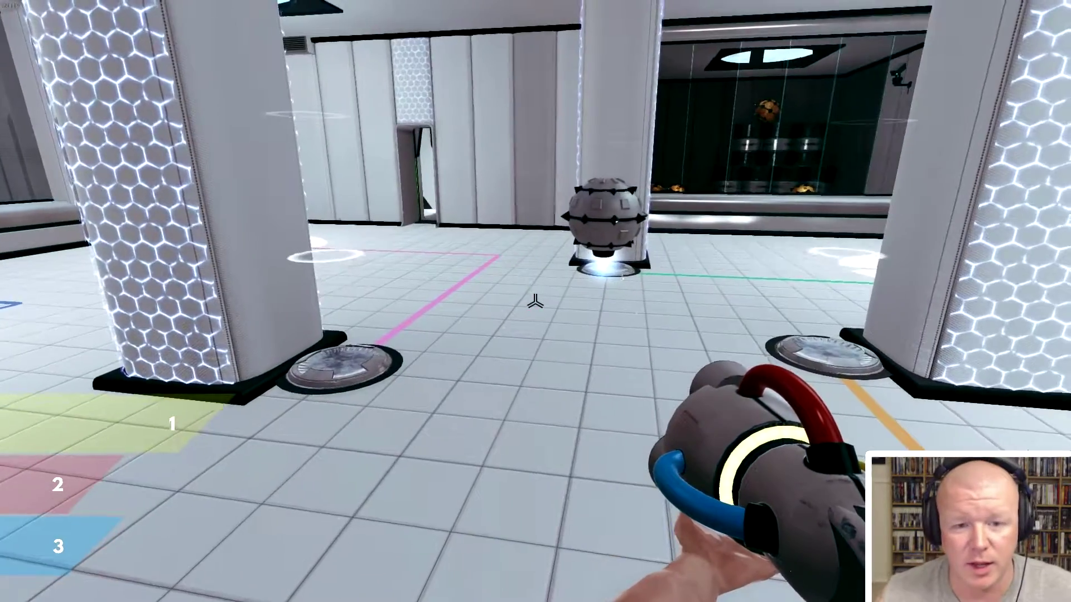
key(w)
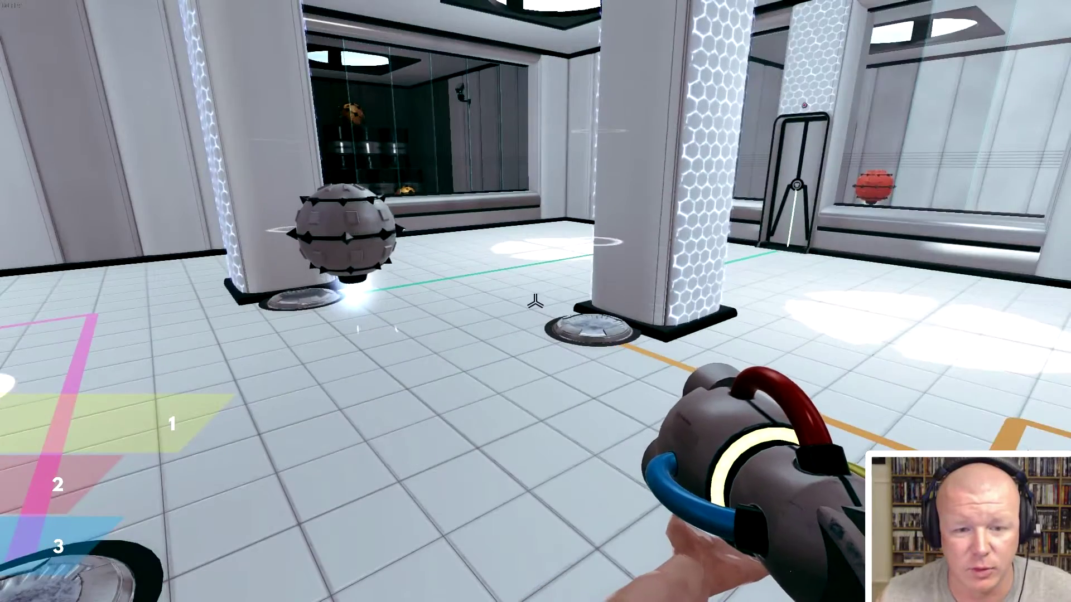
key(s)
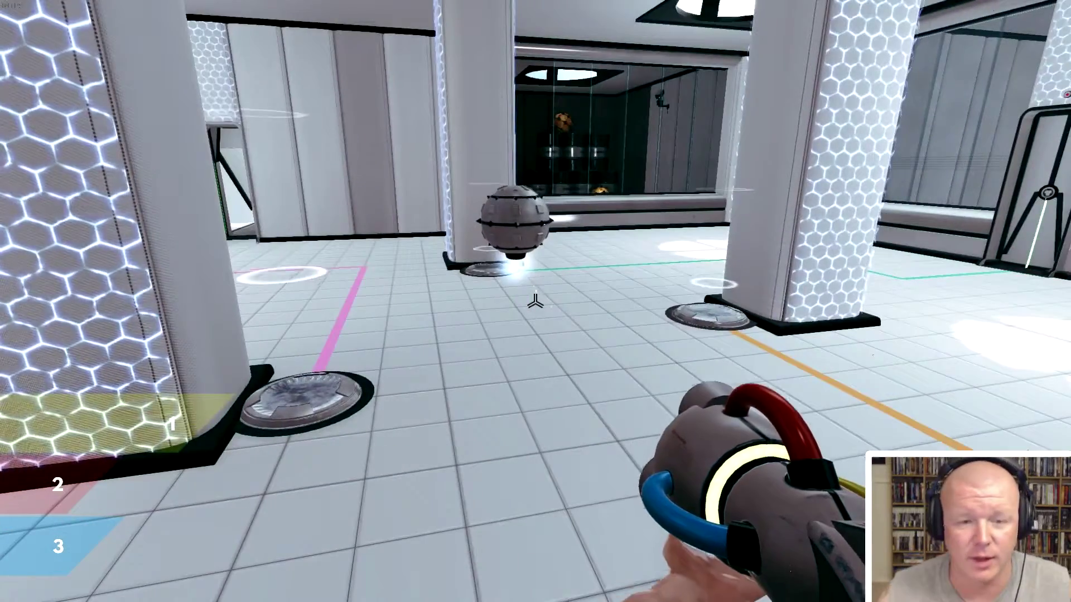
key(w)
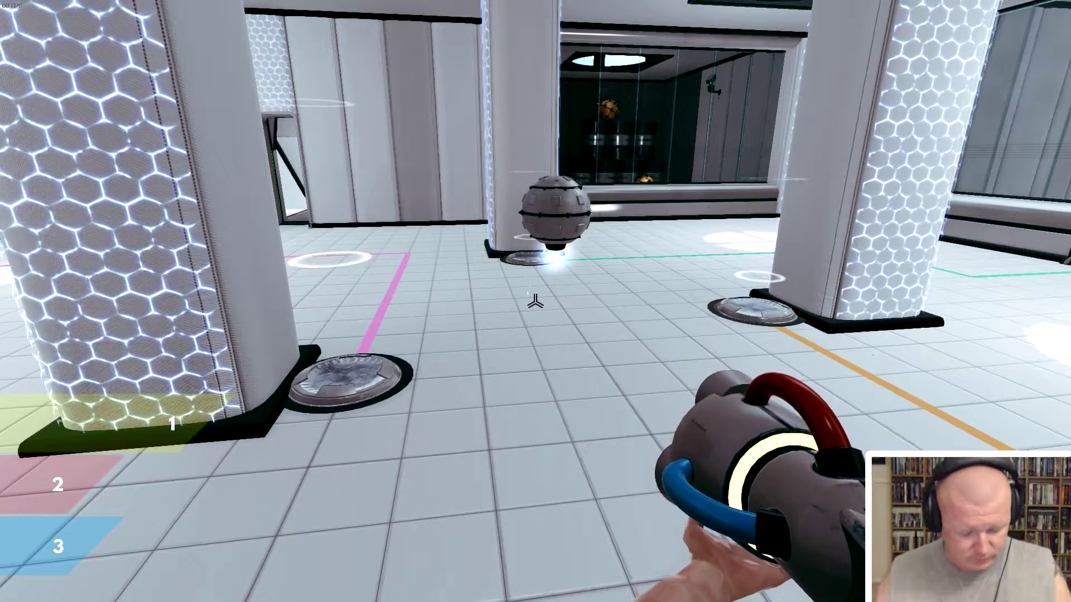
key(s)
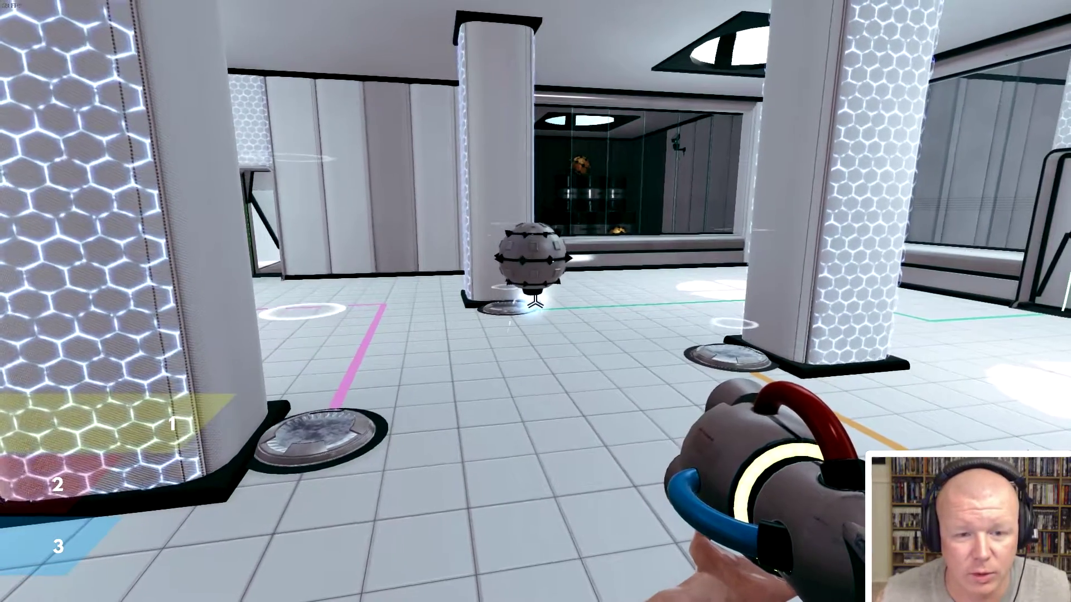
key(w)
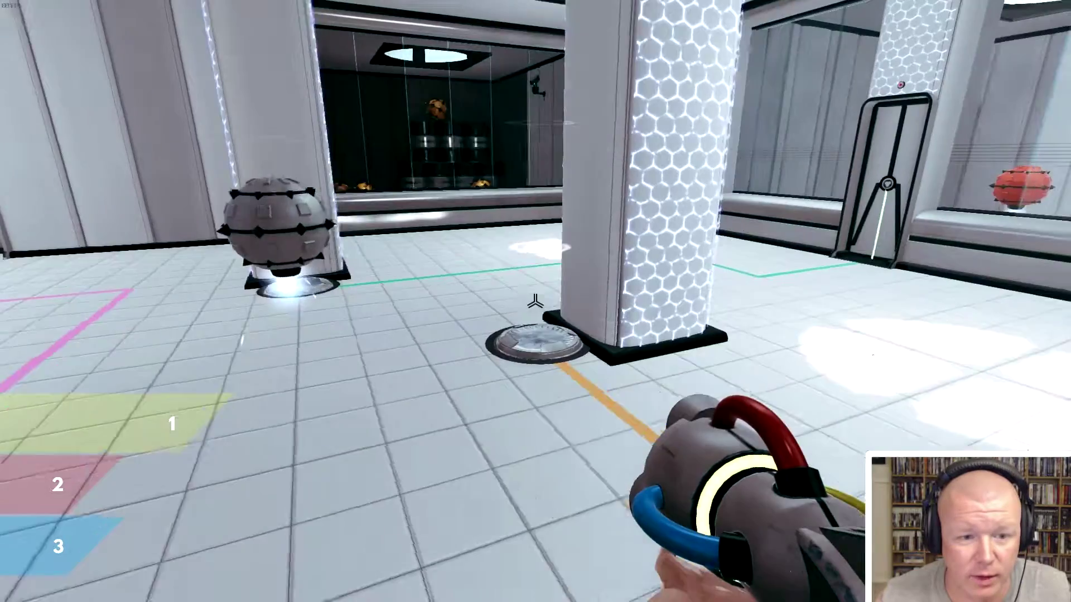
key(w)
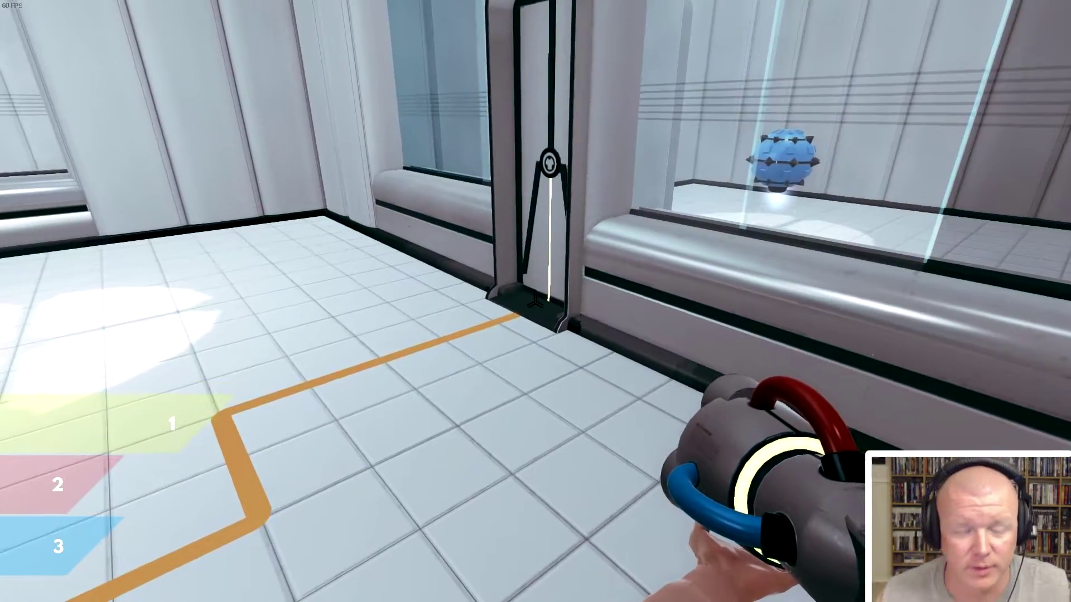
key(w)
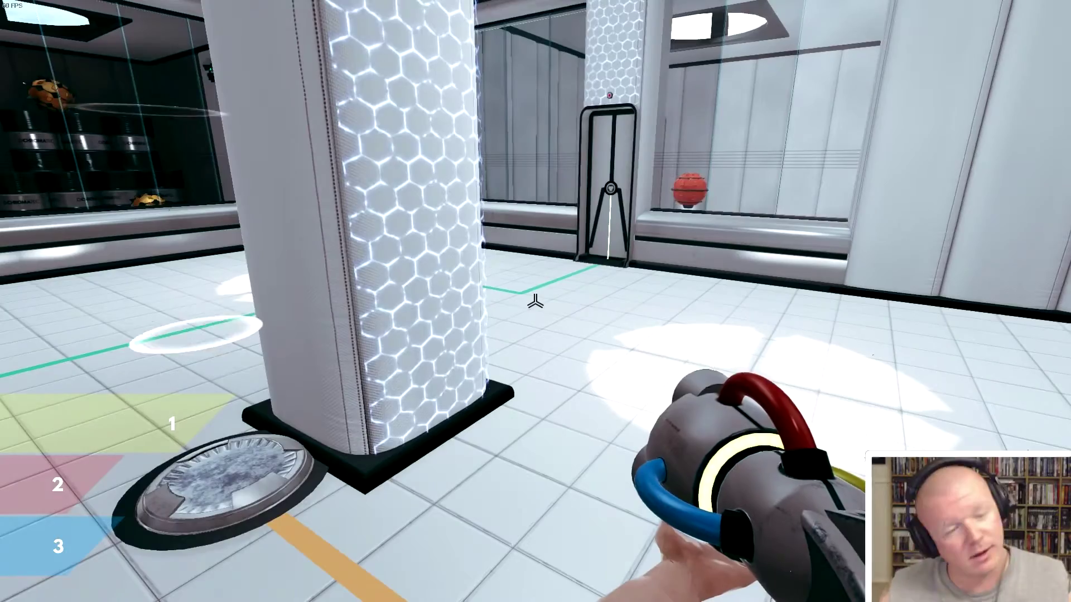
key(d)
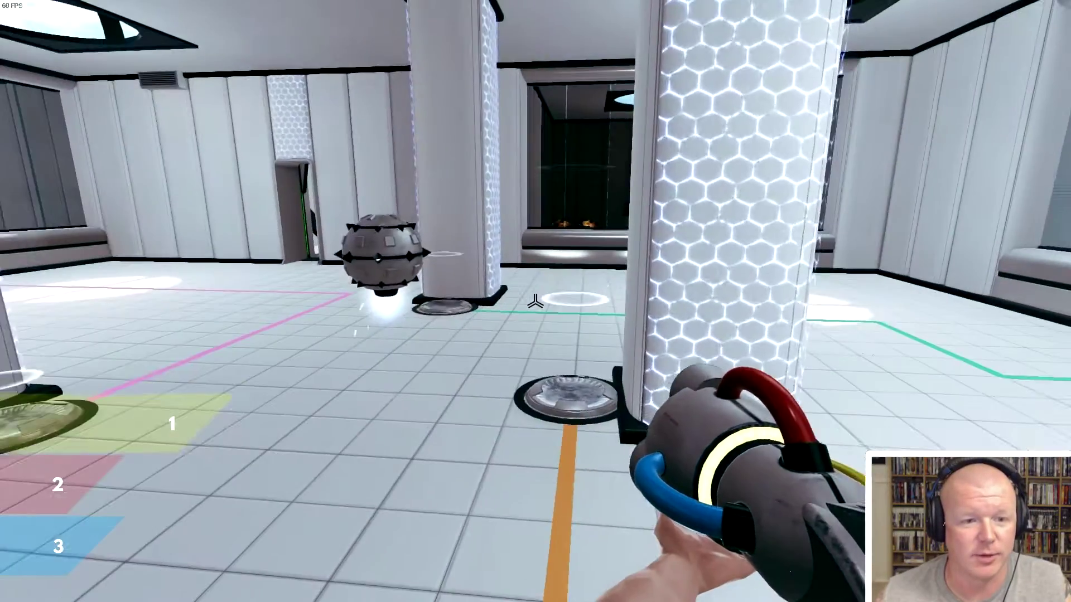
key(w)
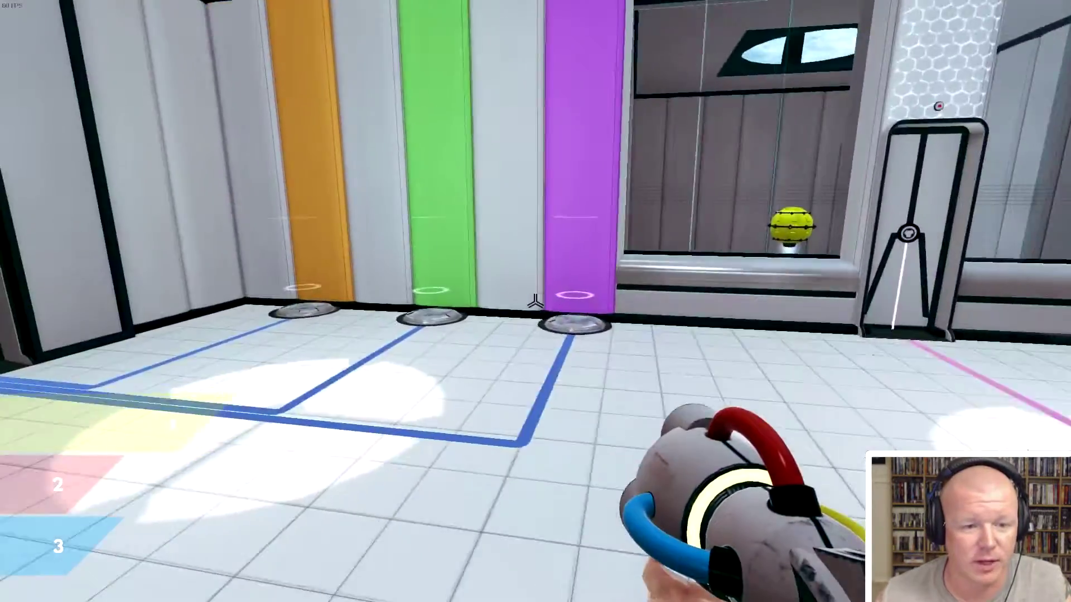
key(w)
key(d)
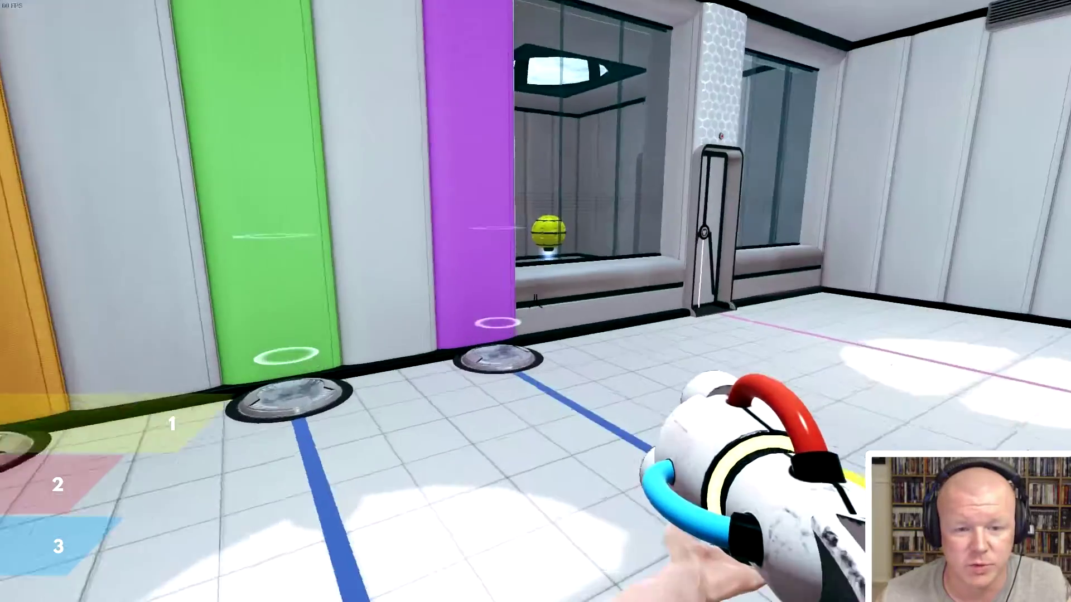
key(w)
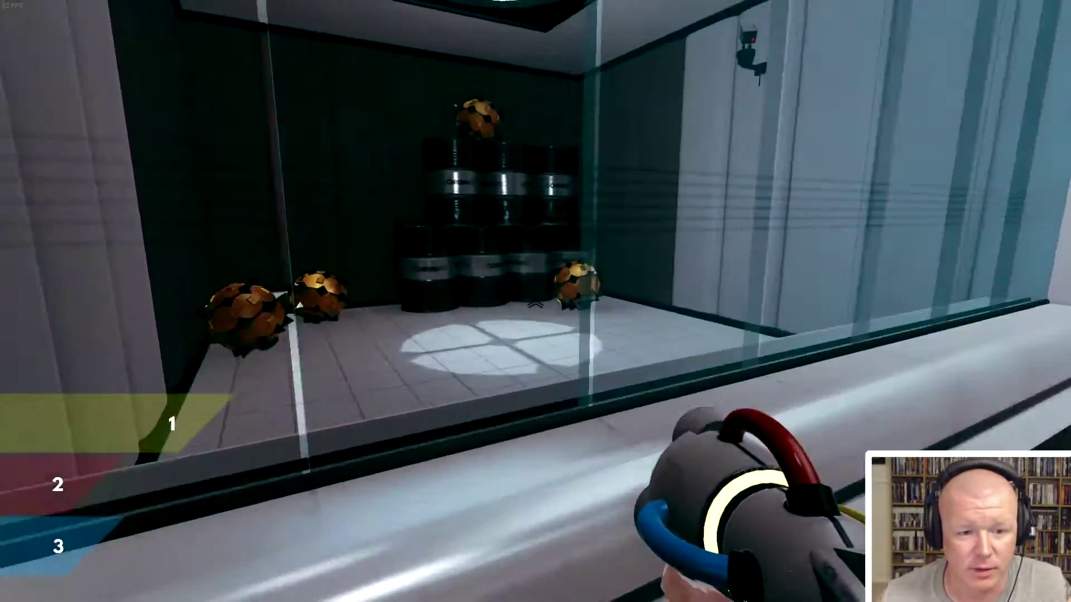
key(w)
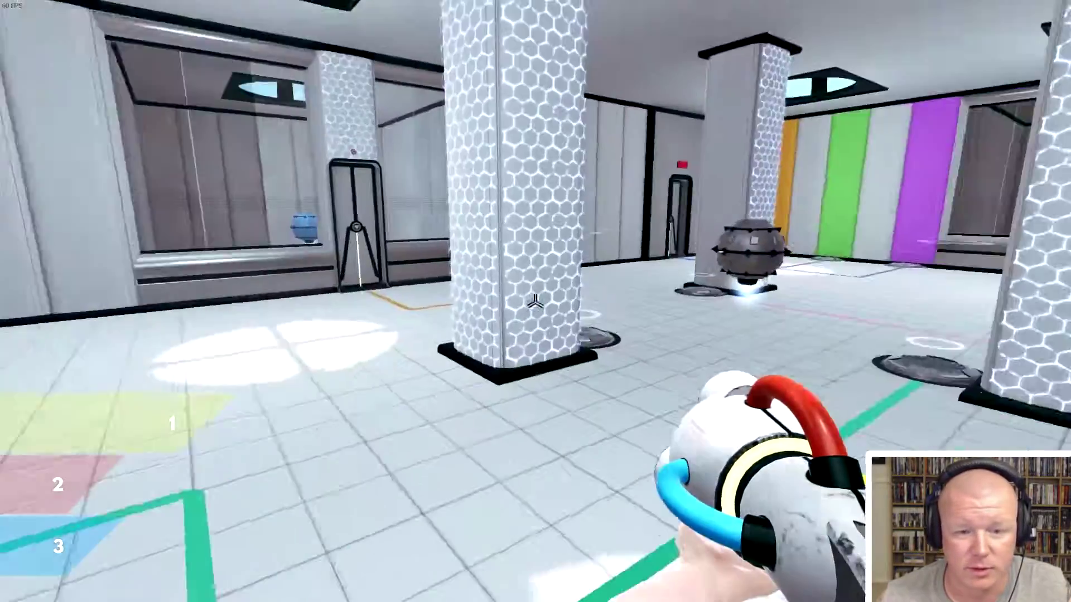
key(w)
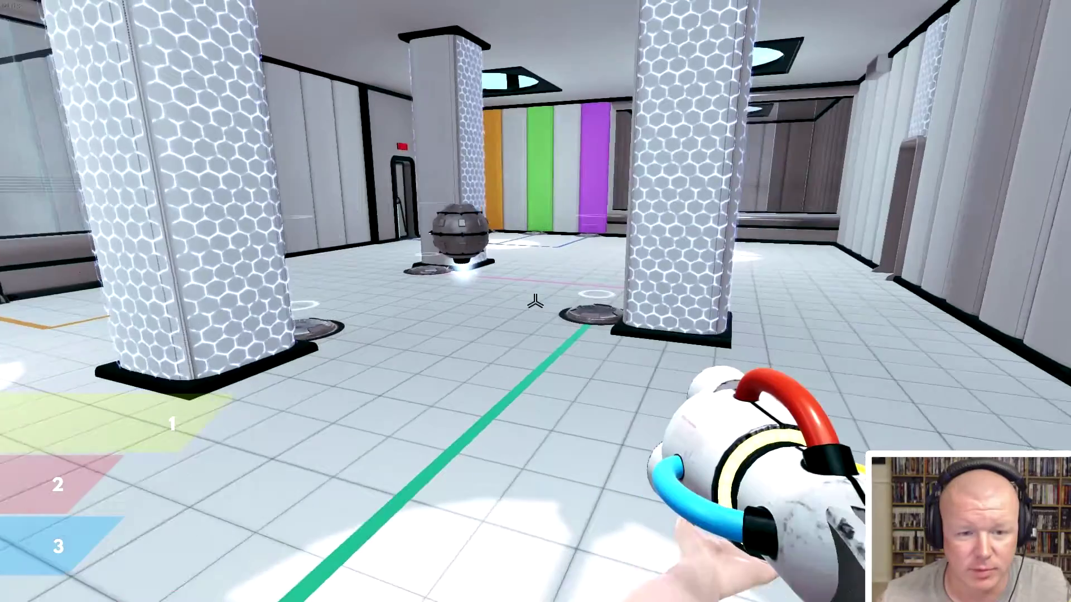
key(w)
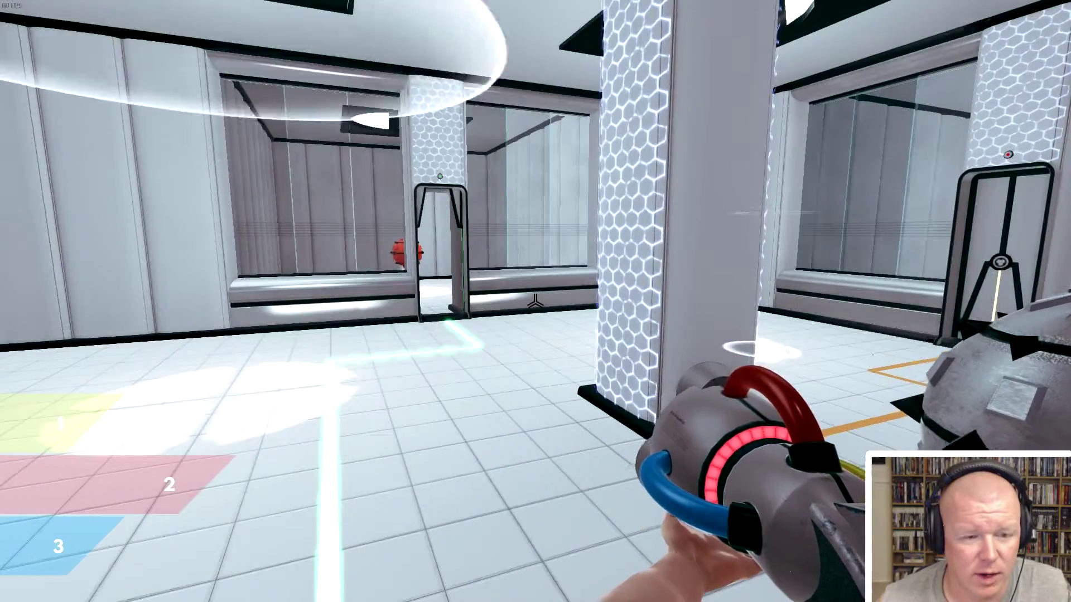
- Paint a pillar red, reposition the grey spiked orb, then paint a pillar and orb yellow
click(535, 303)
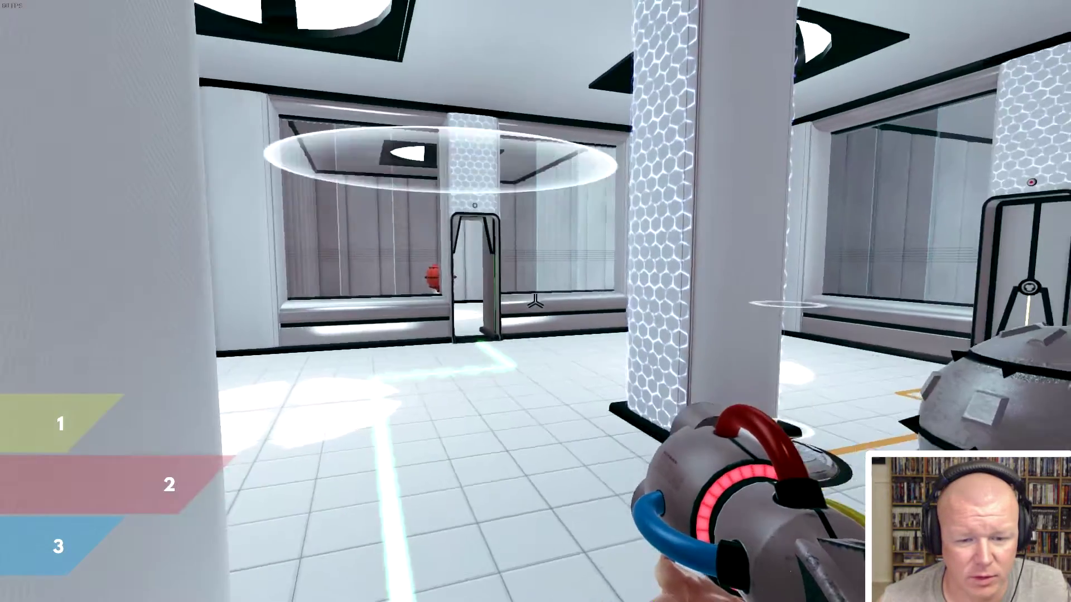
click(536, 303)
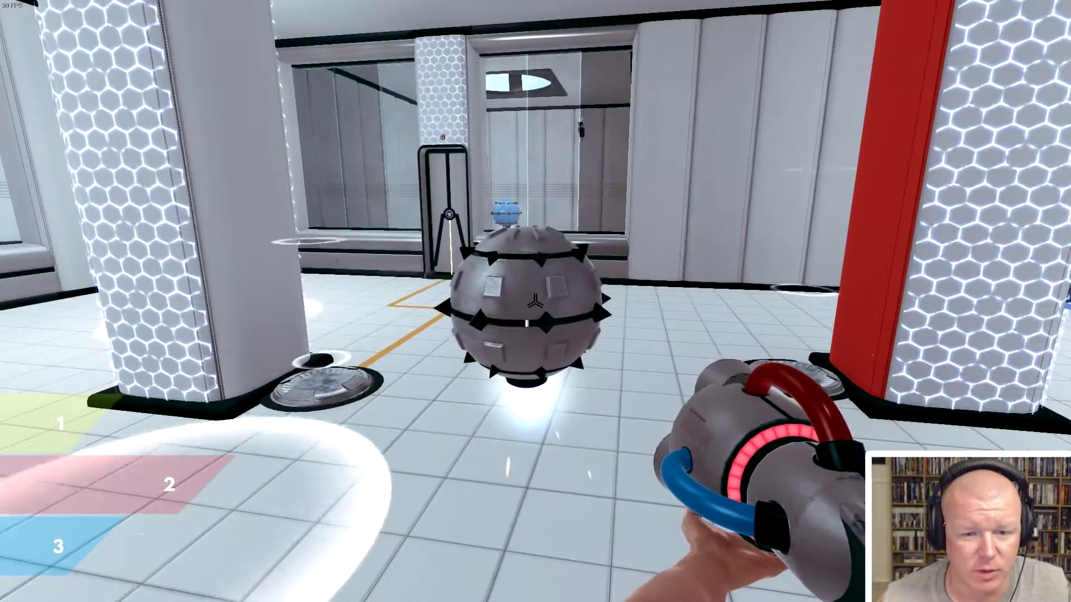
click(535, 299)
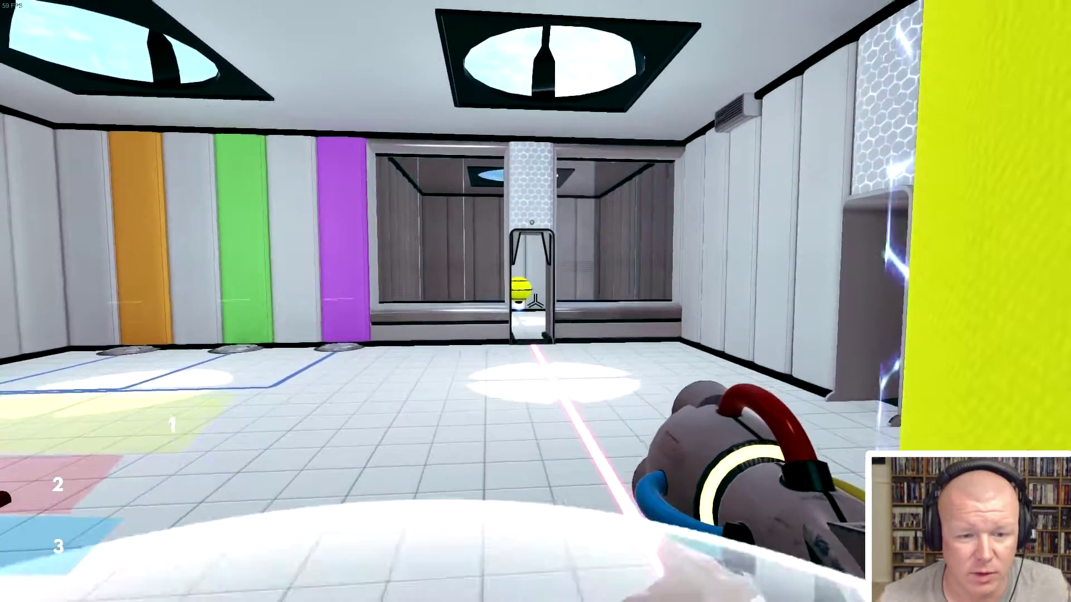
click(536, 301)
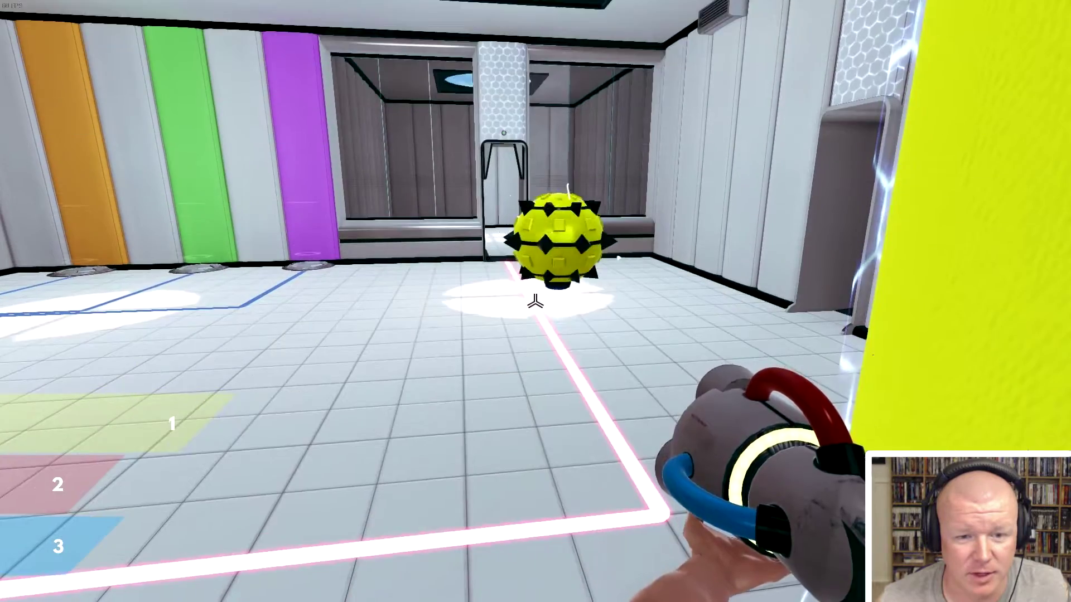
key(s)
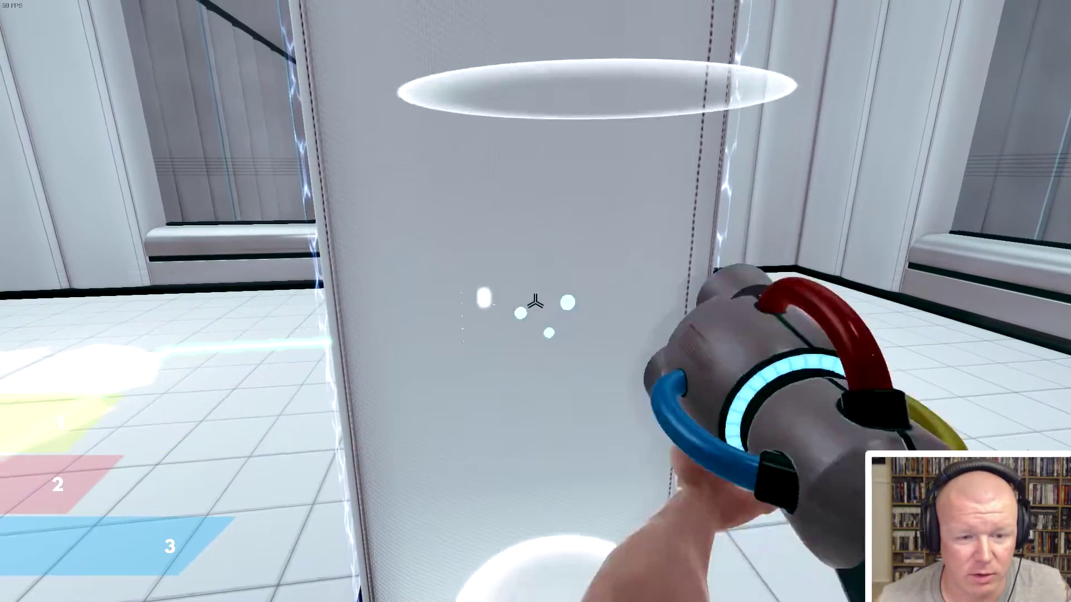
- Paint the white pillar blue, shoot the doorway orb, and approach the coloured columns
click(535, 301)
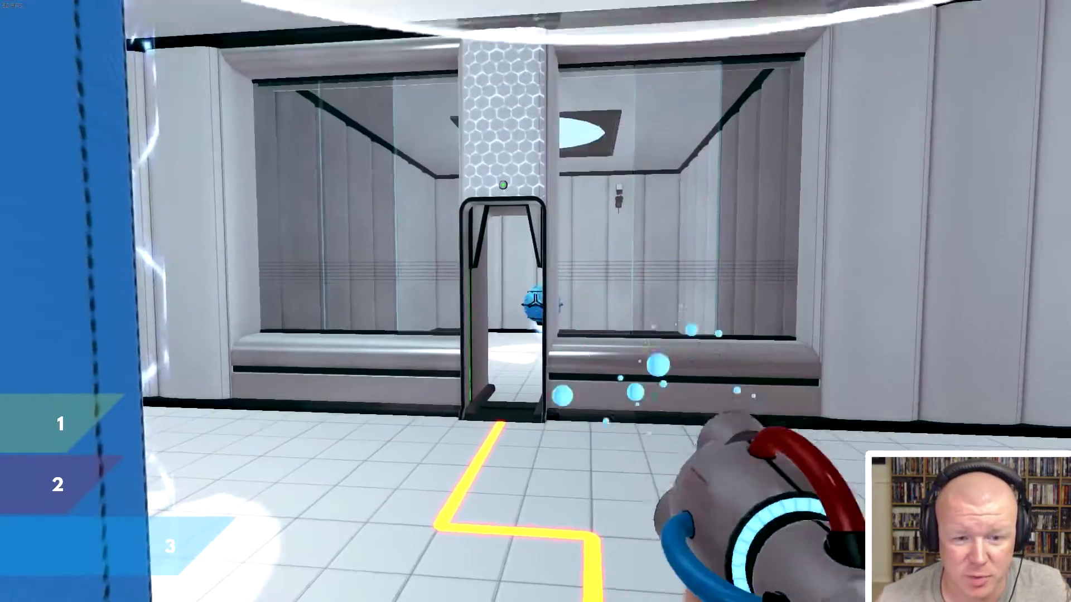
click(535, 301)
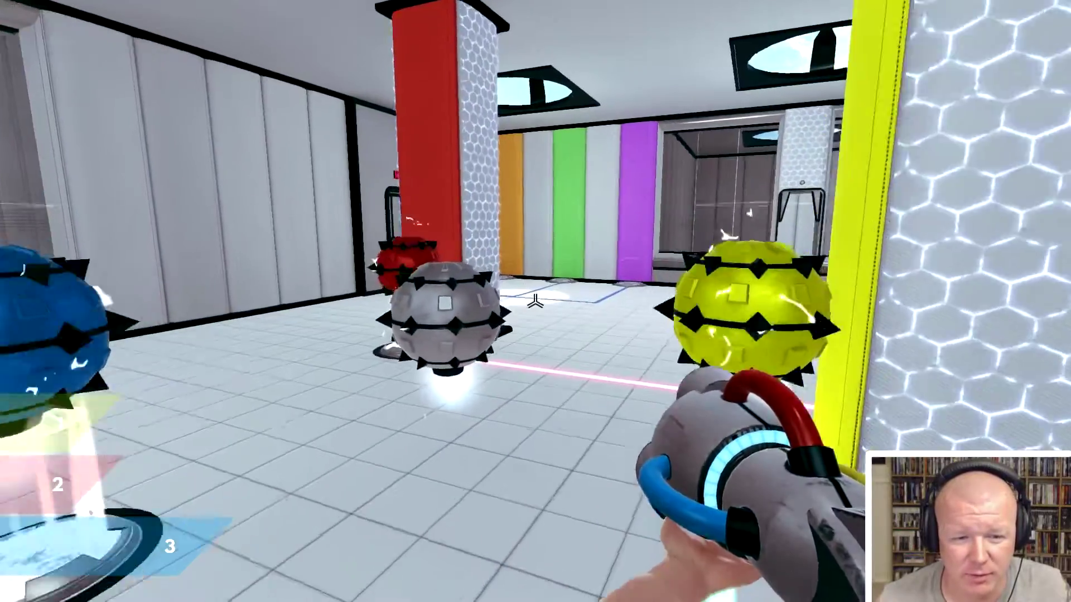
key(w)
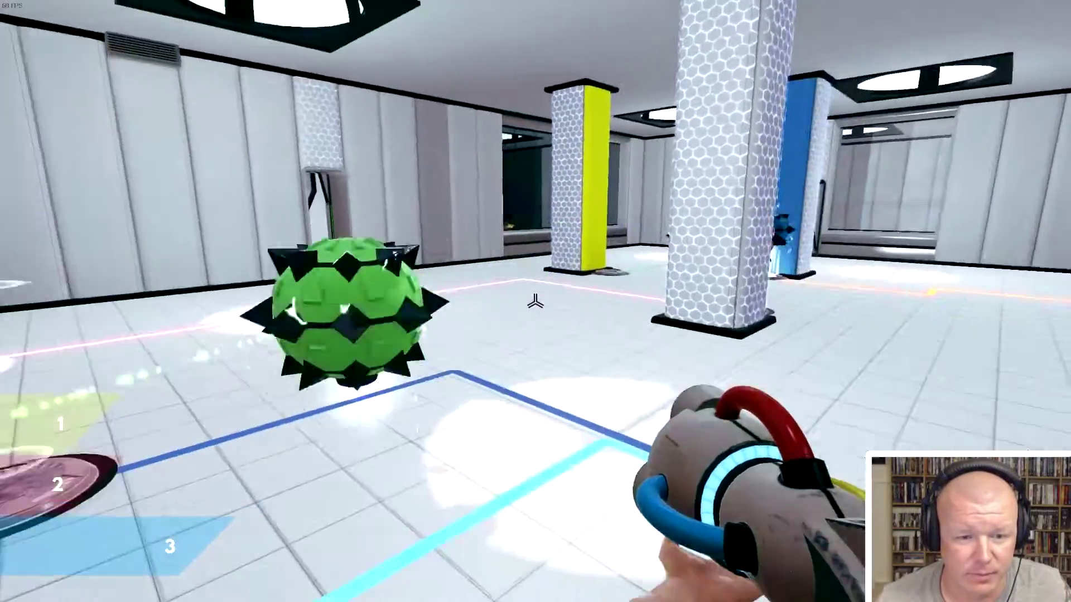
key(w)
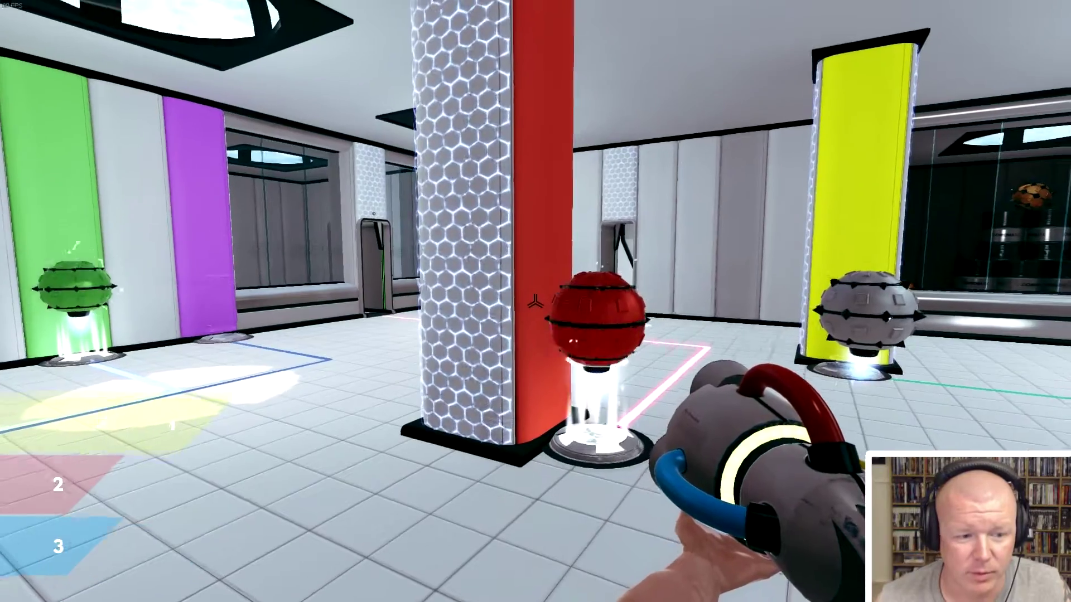
- Mix yellow and red paint onto the orbs until two green droids hover by the green-striped pillar
key(3)
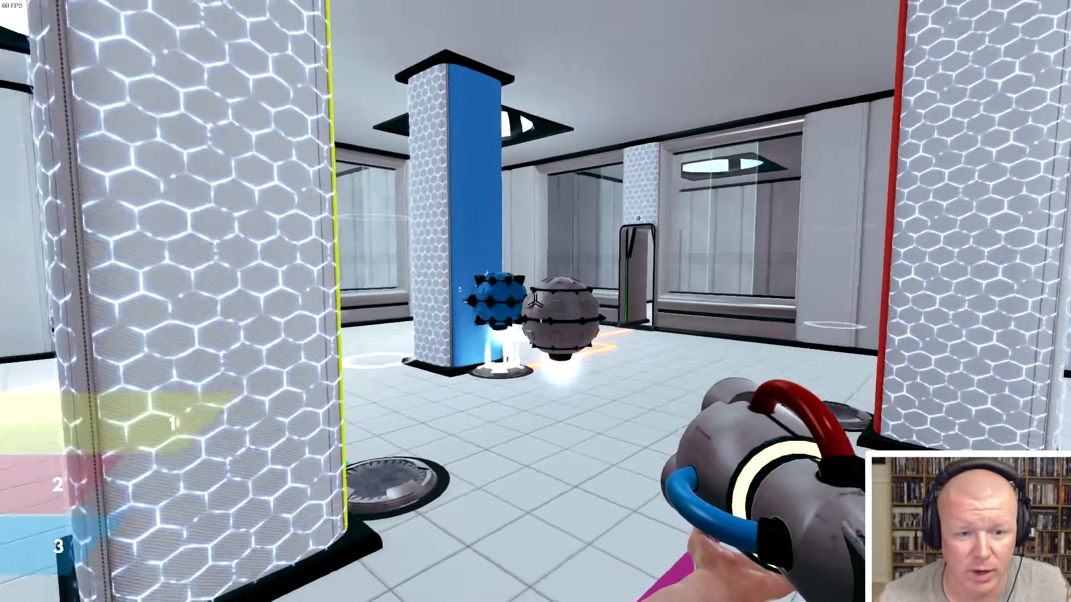
click(535, 302)
key(s)
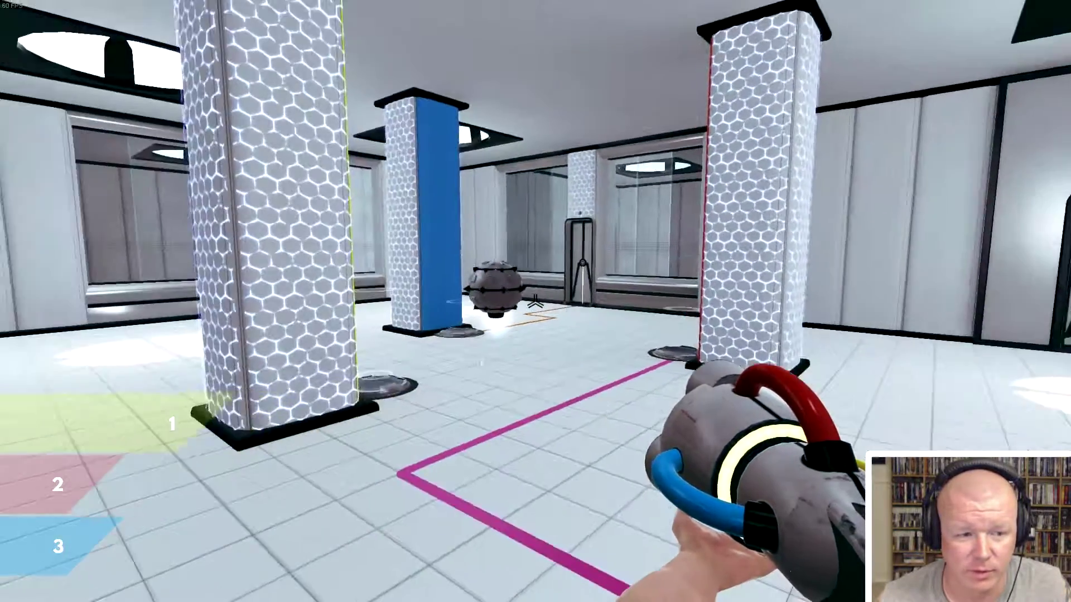
key(w)
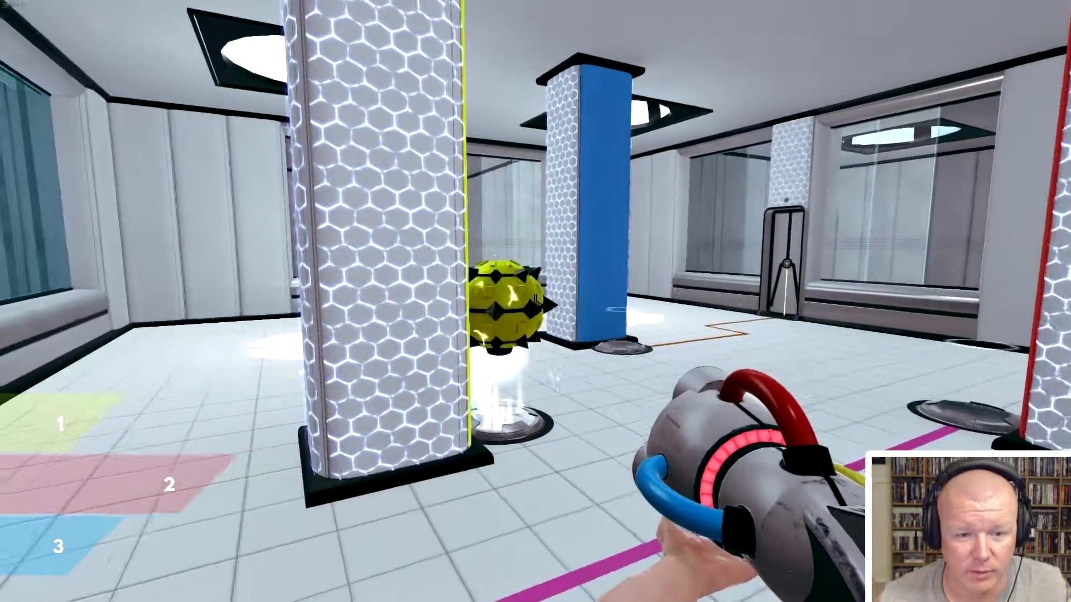
click(535, 301)
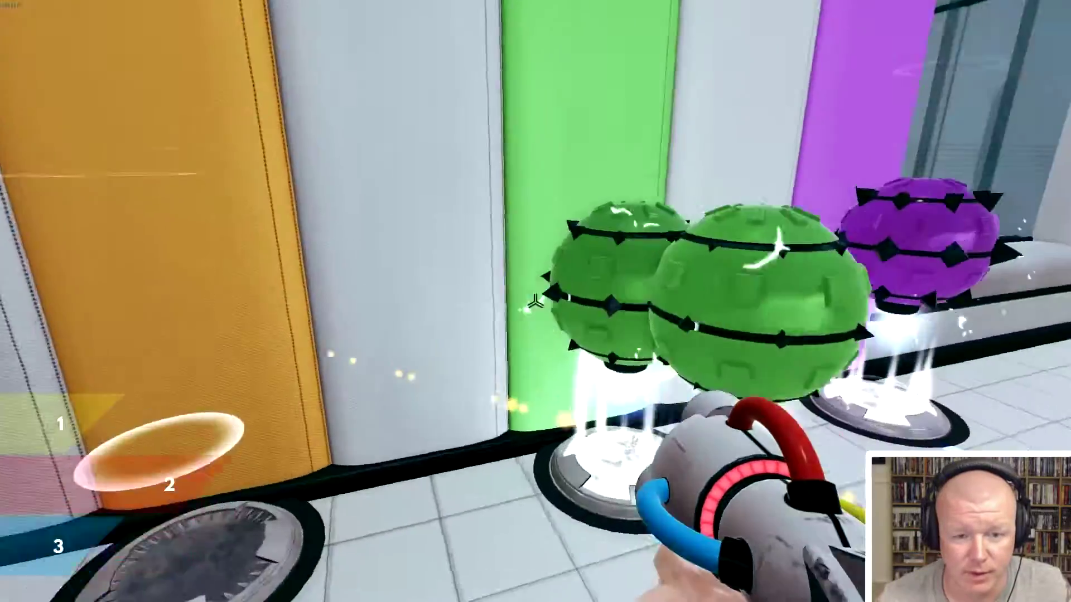
click(535, 301)
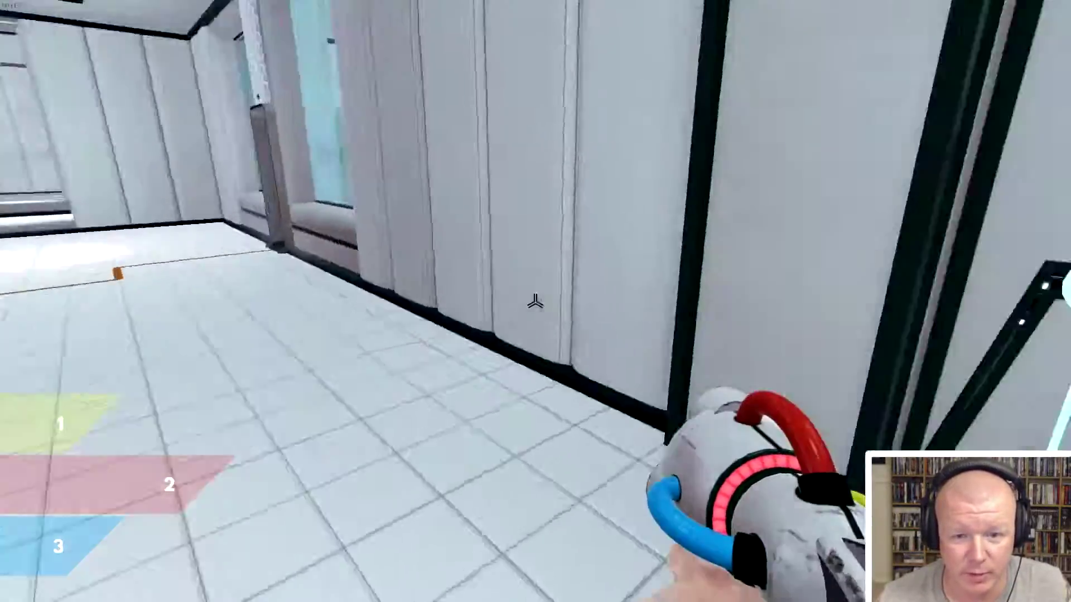
- Cross to the exit stairs, climb them, and enter the next chamber with the red orb
key(w)
key(w)
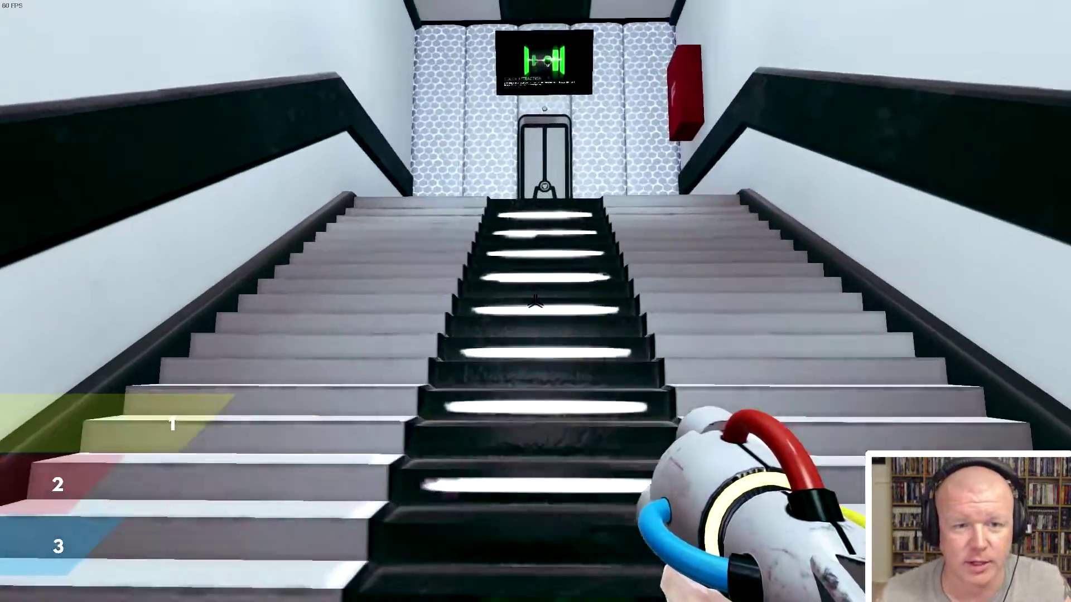
key(w)
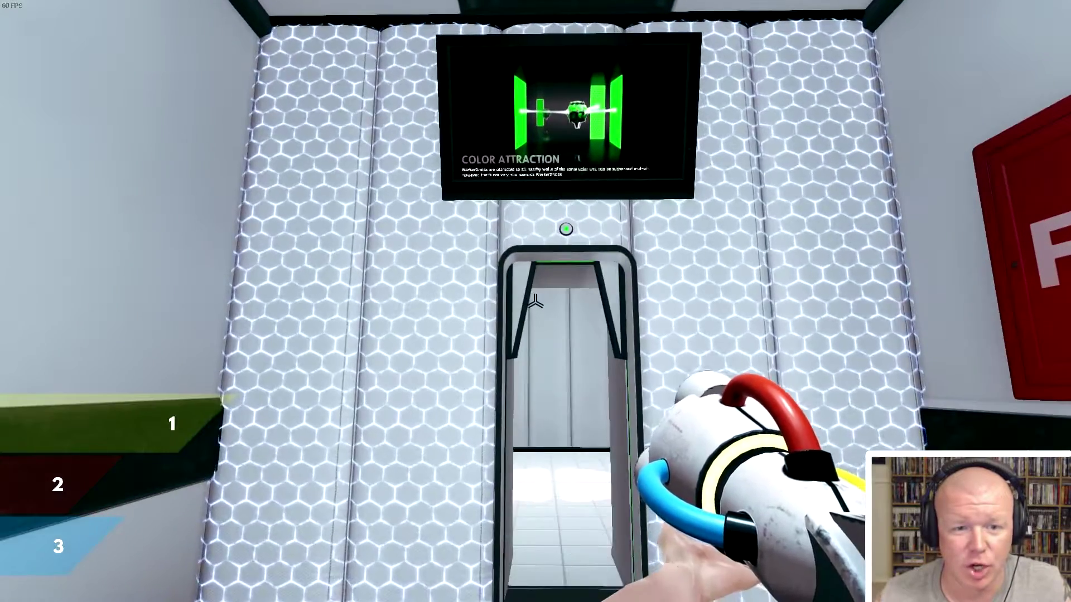
key(w)
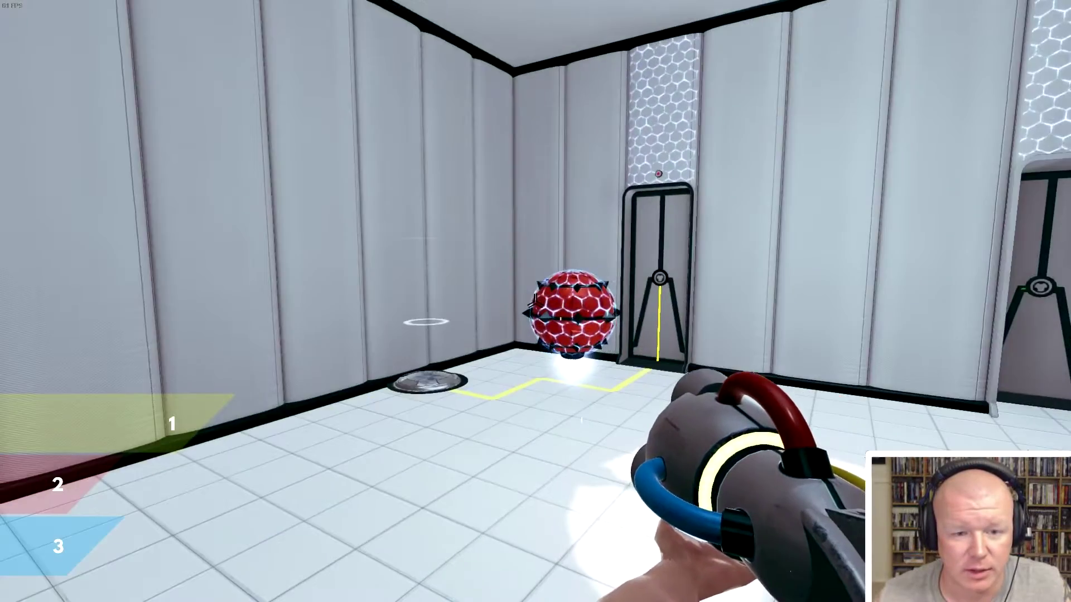
key(a)
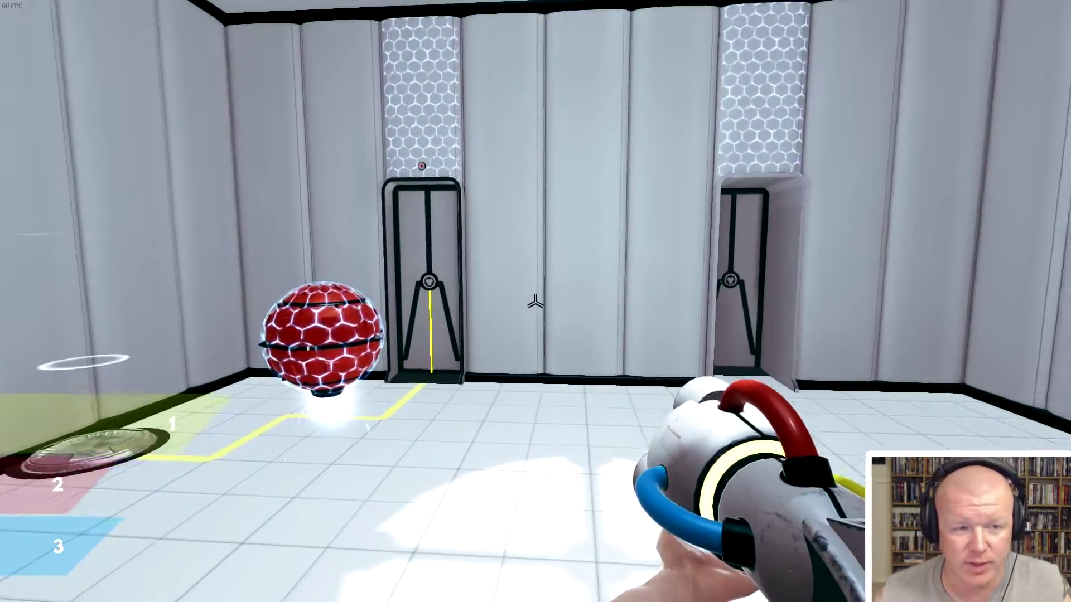